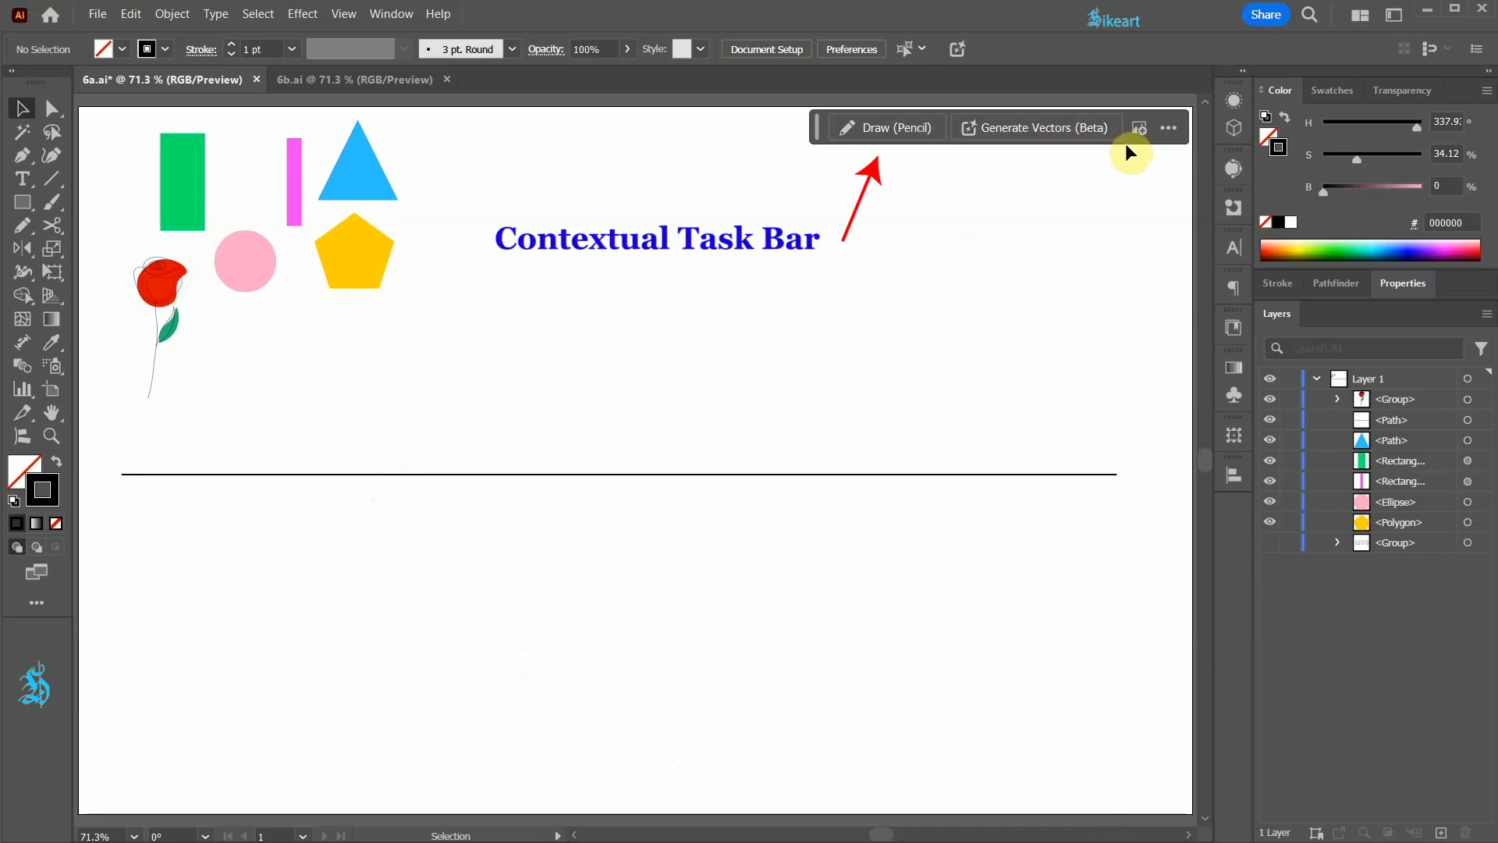
Step: Show the document properties and check that the Contextual Task Bar and Properties are enabled
{"action": "left_click", "coordinate": [1405, 282]}
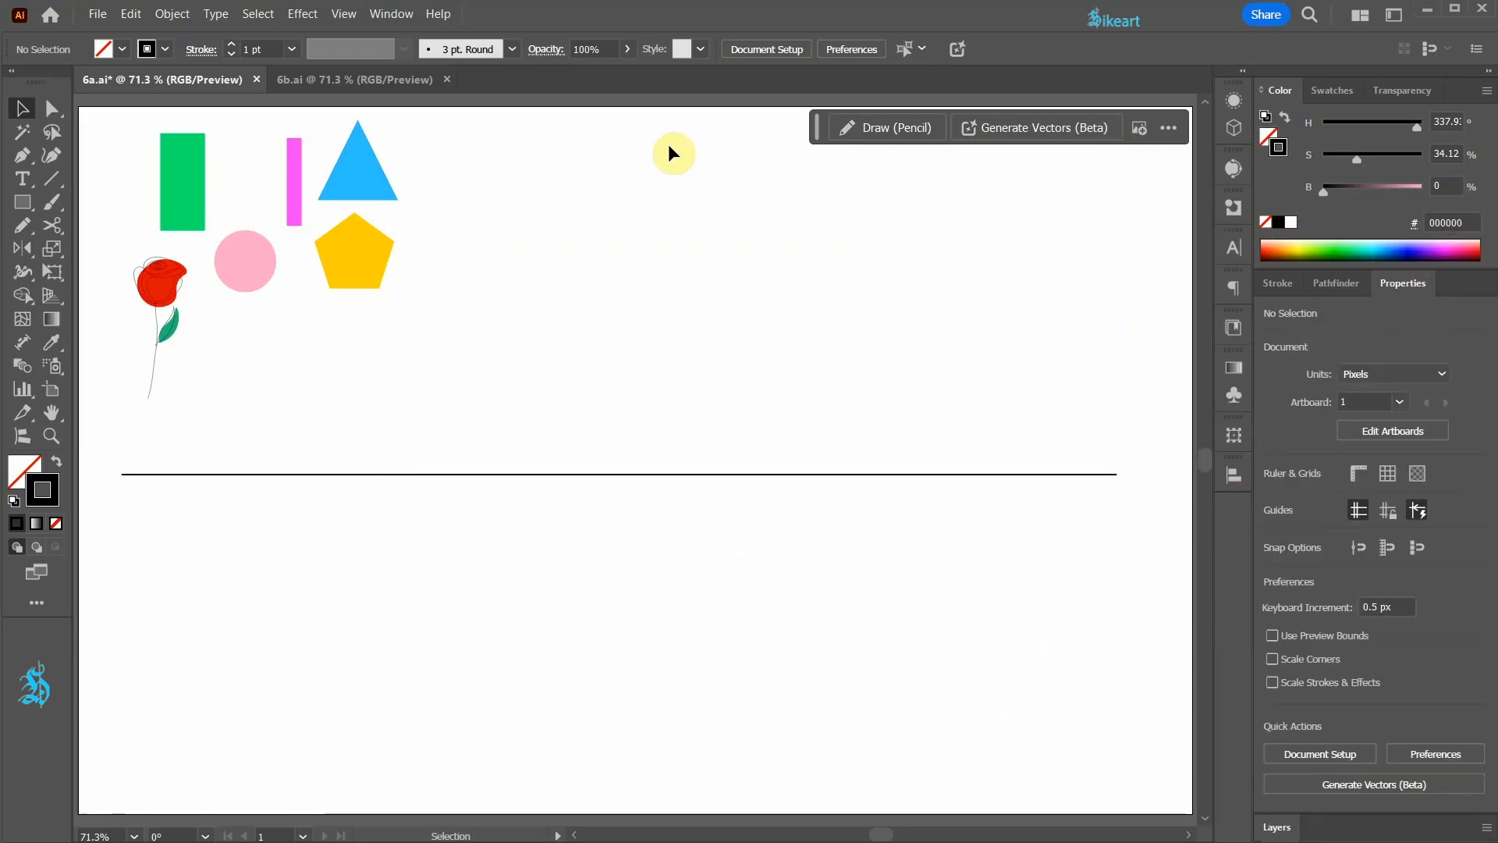
{"action": "left_click", "coordinate": [398, 15]}
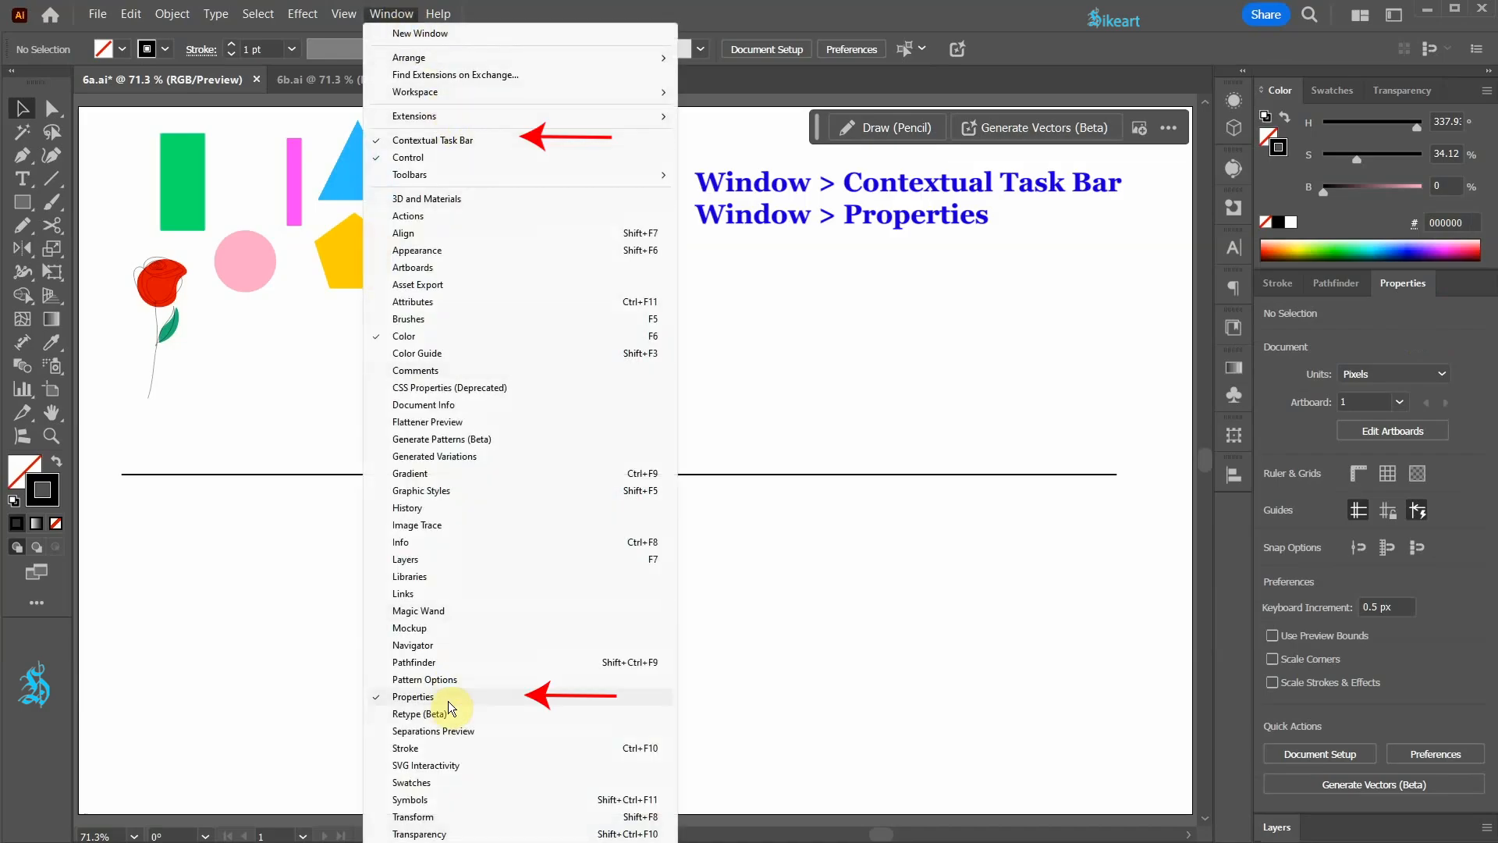
{"action": "left_click", "coordinate": [110, 133]}
Step: Select the rose and the five coloured shapes together and attach them to the horizontal line with the Objects on Path tool
{"action": "key", "text": "v"}
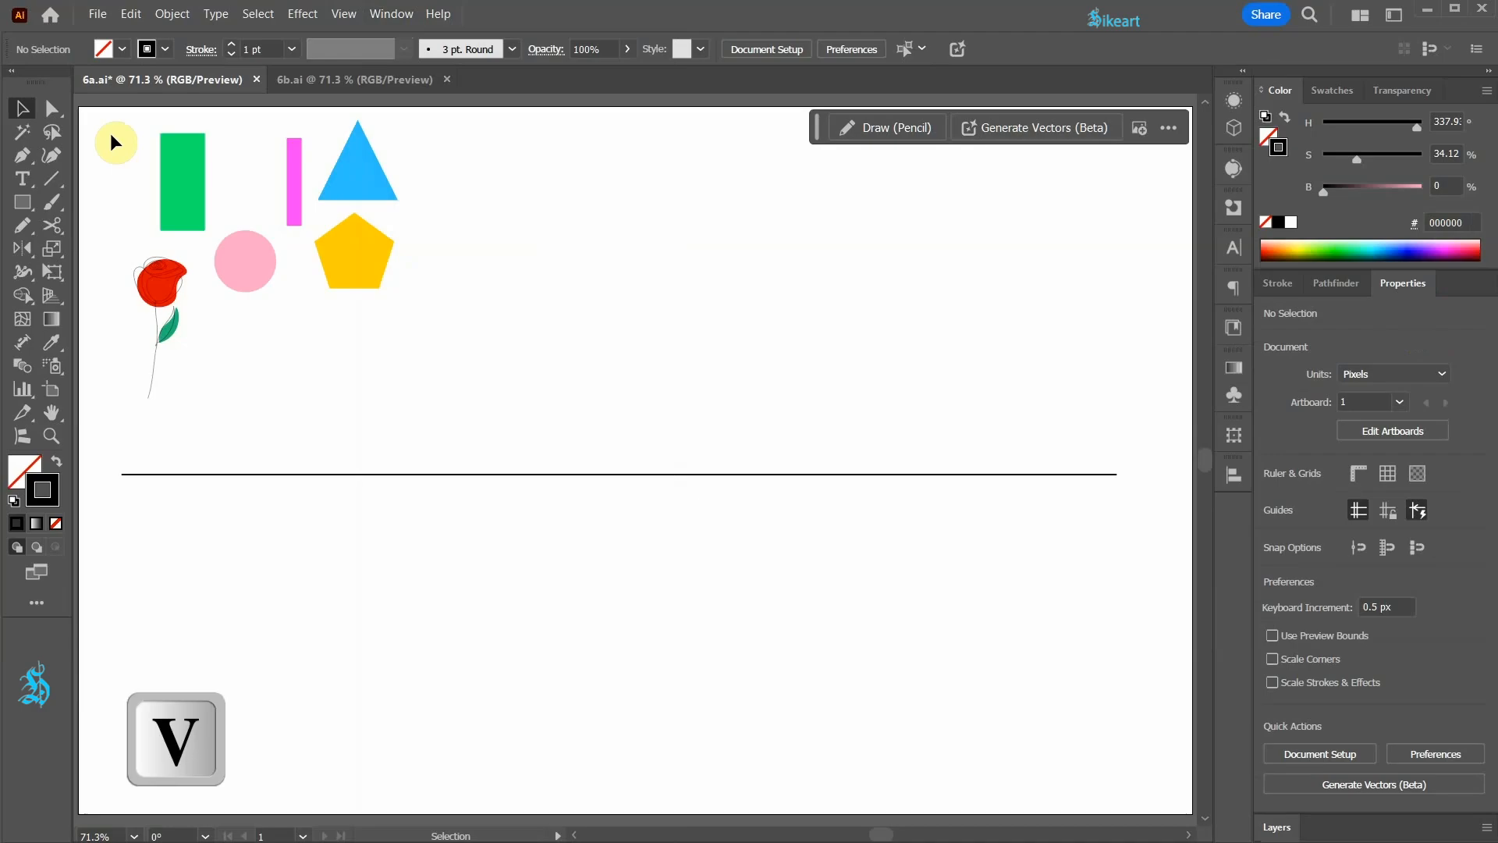
{"action": "left_click_drag", "start_coordinate": [110, 134], "coordinate": [426, 378]}
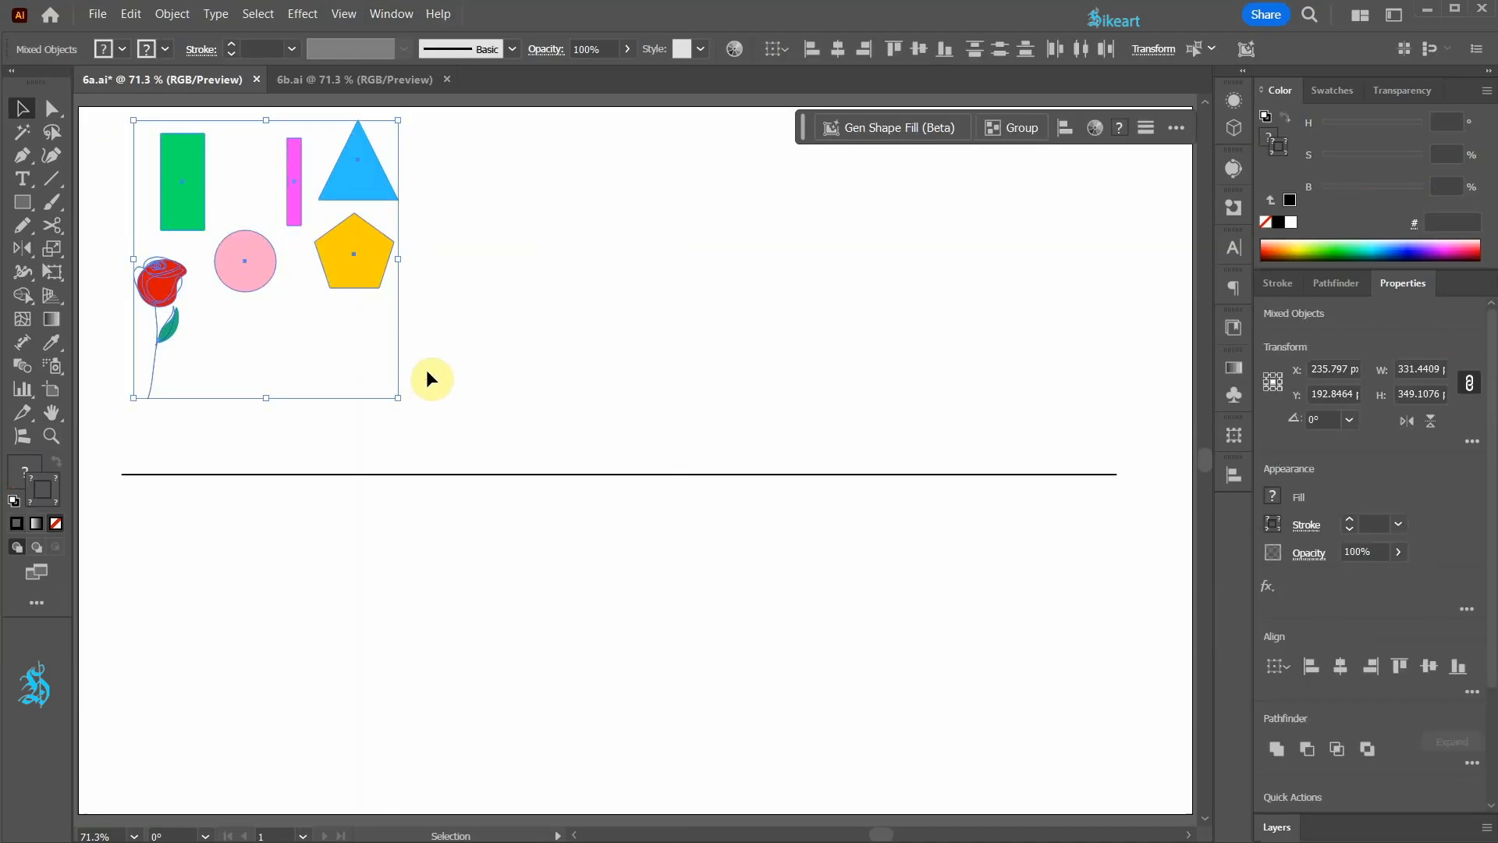
{"action": "left_click", "coordinate": [174, 14]}
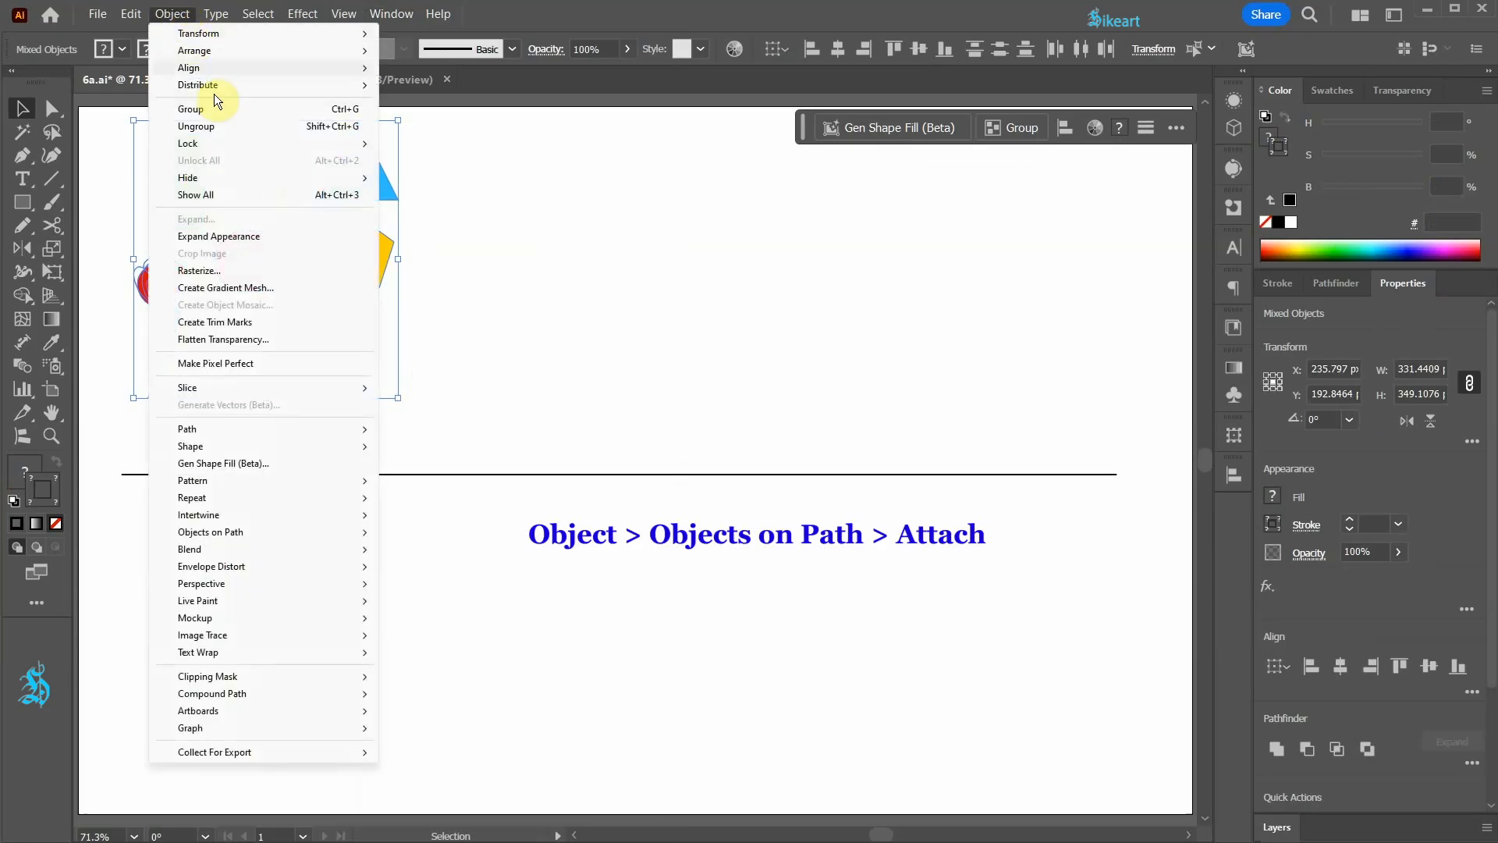
{"action": "mouse_move", "coordinate": [348, 531]}
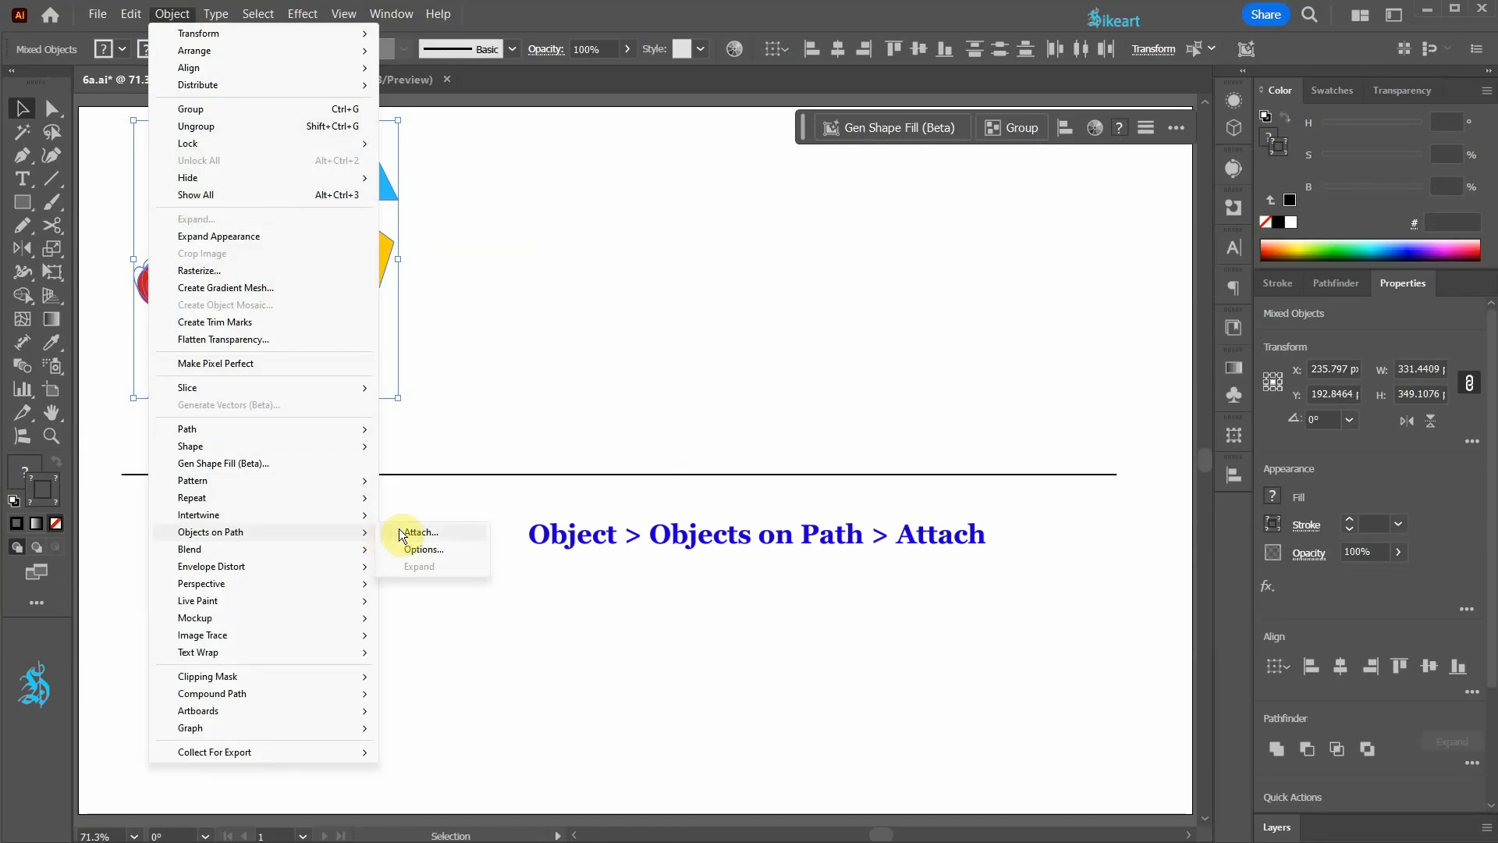
{"action": "left_click", "coordinate": [165, 16]}
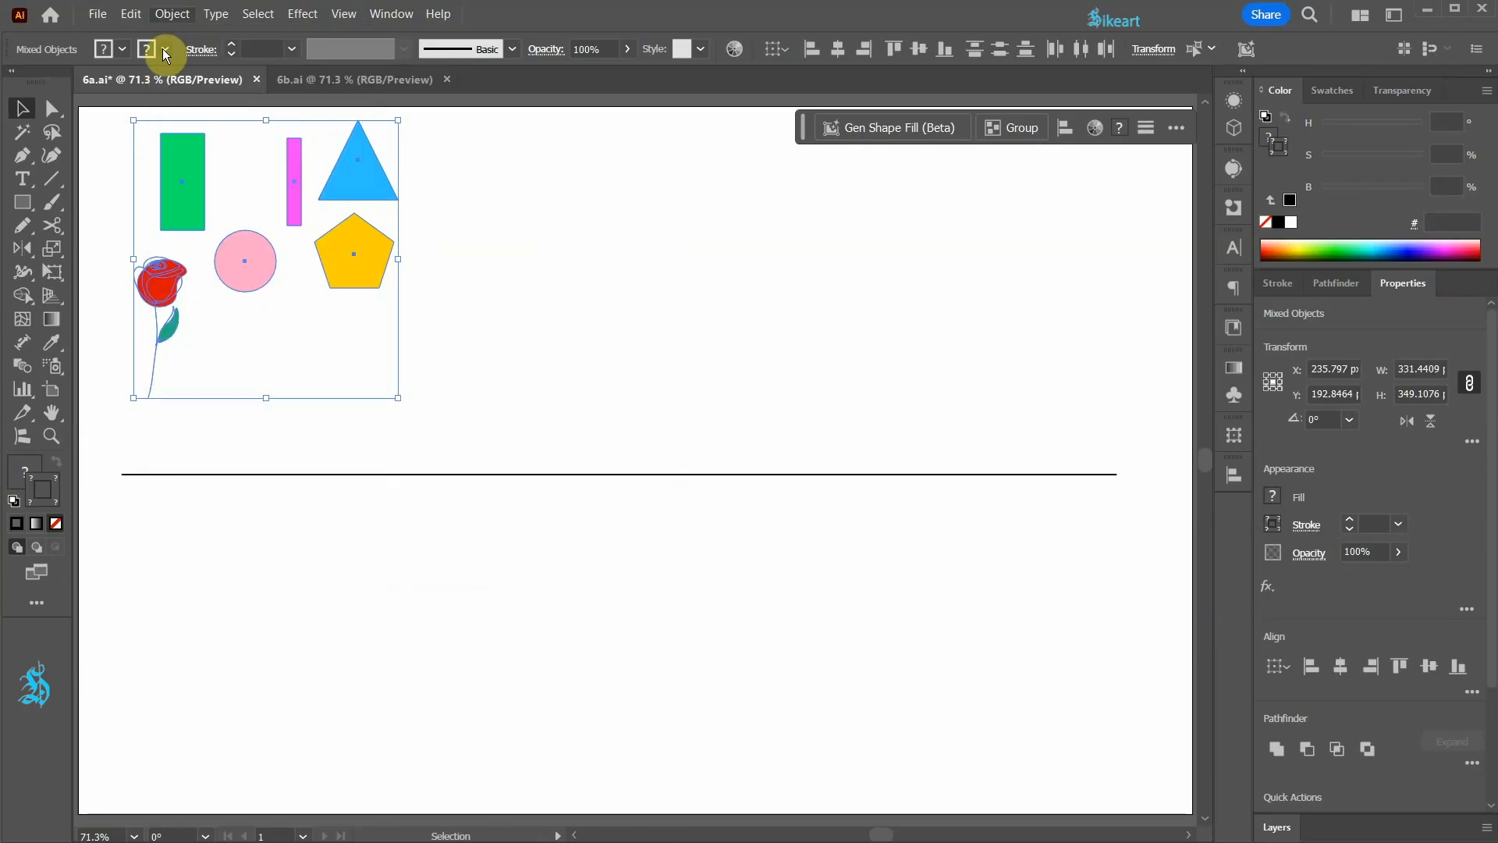
{"action": "left_click", "coordinate": [24, 440]}
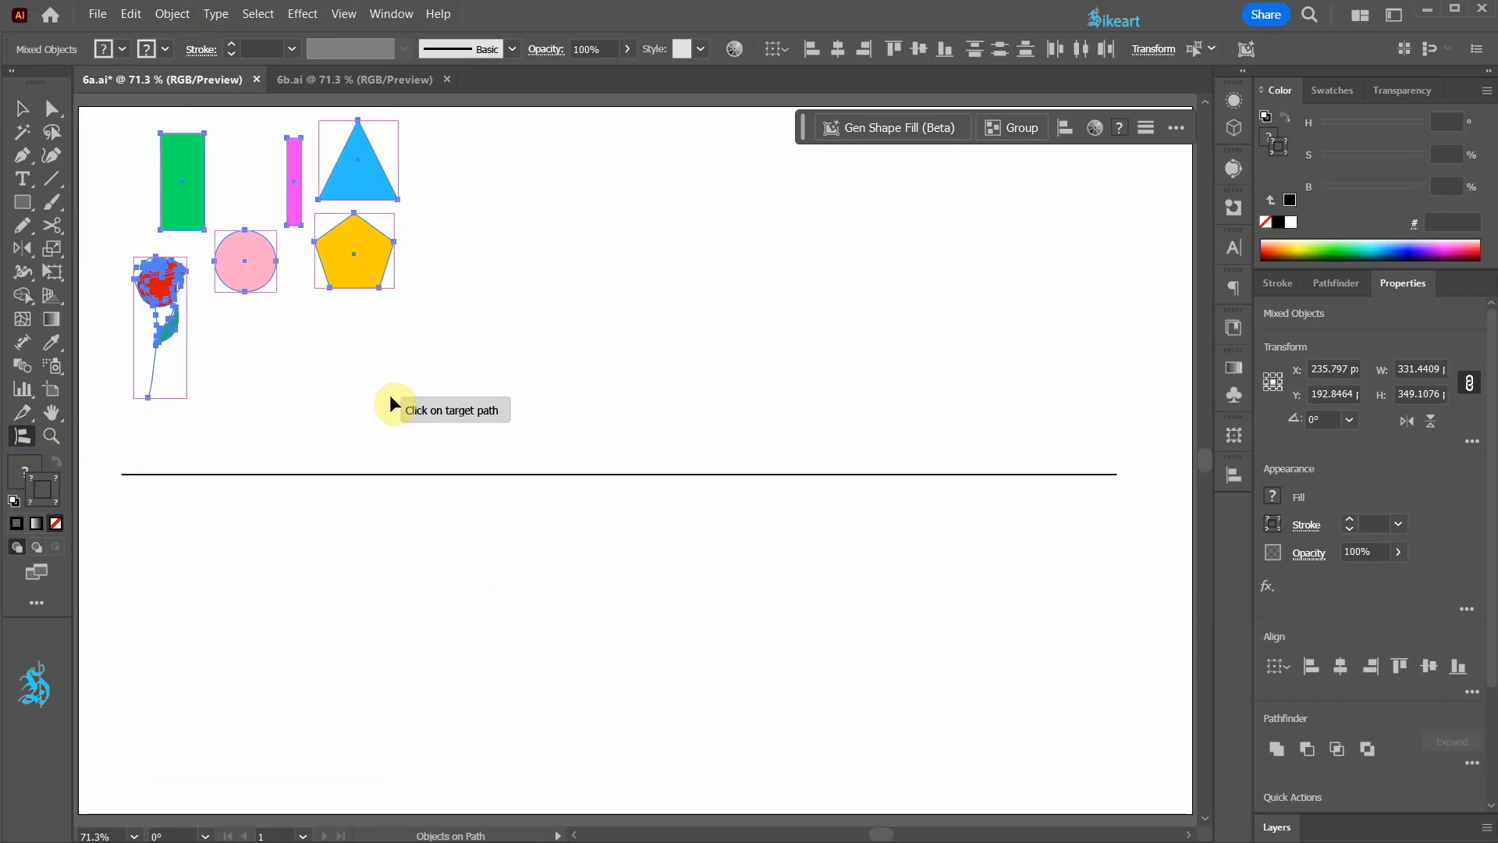
{"action": "left_click", "coordinate": [414, 474]}
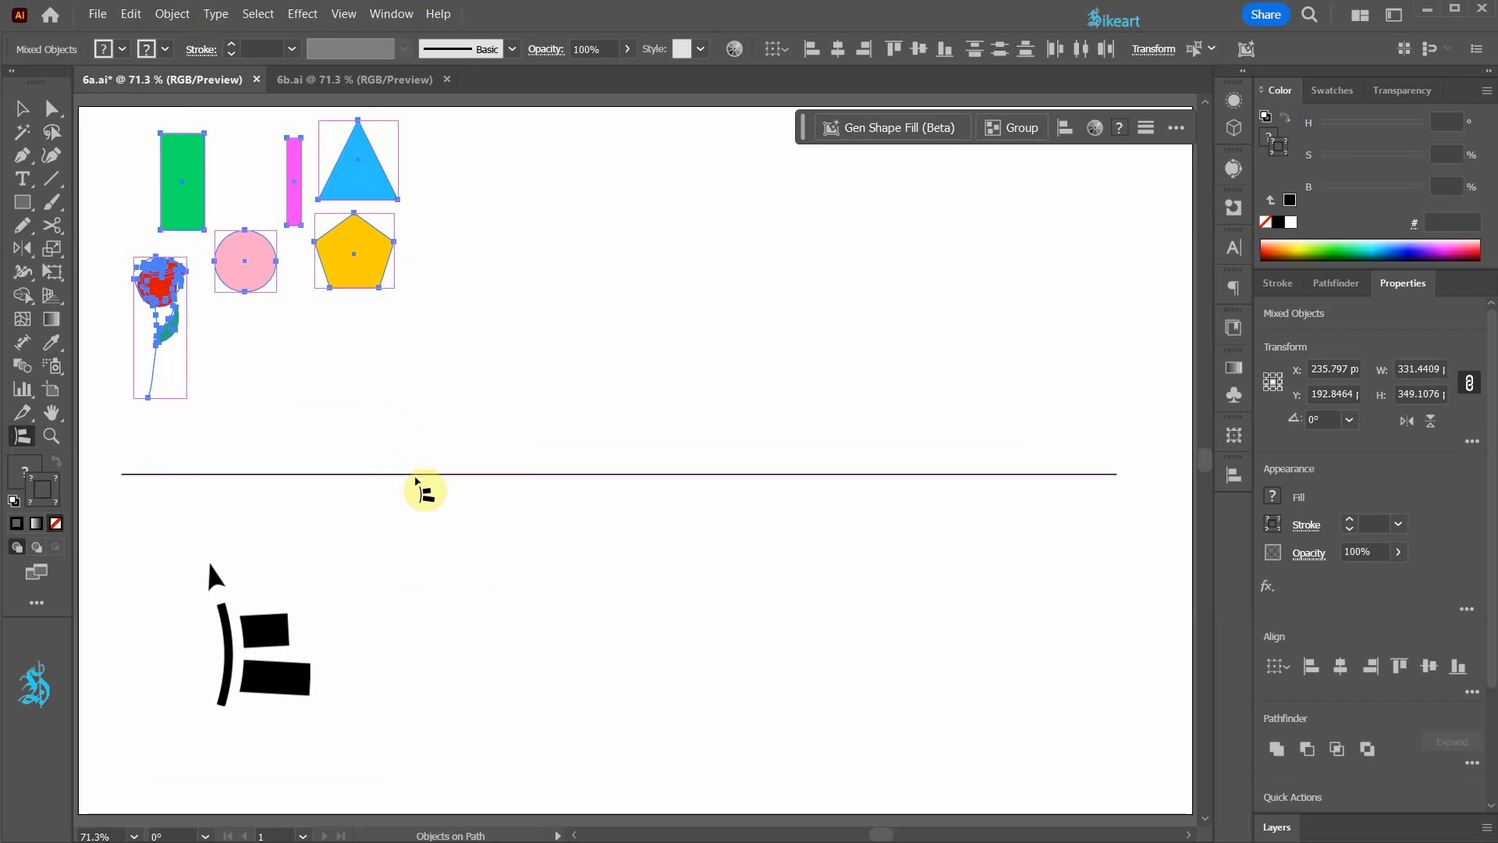
{"action": "left_click", "coordinate": [416, 479]}
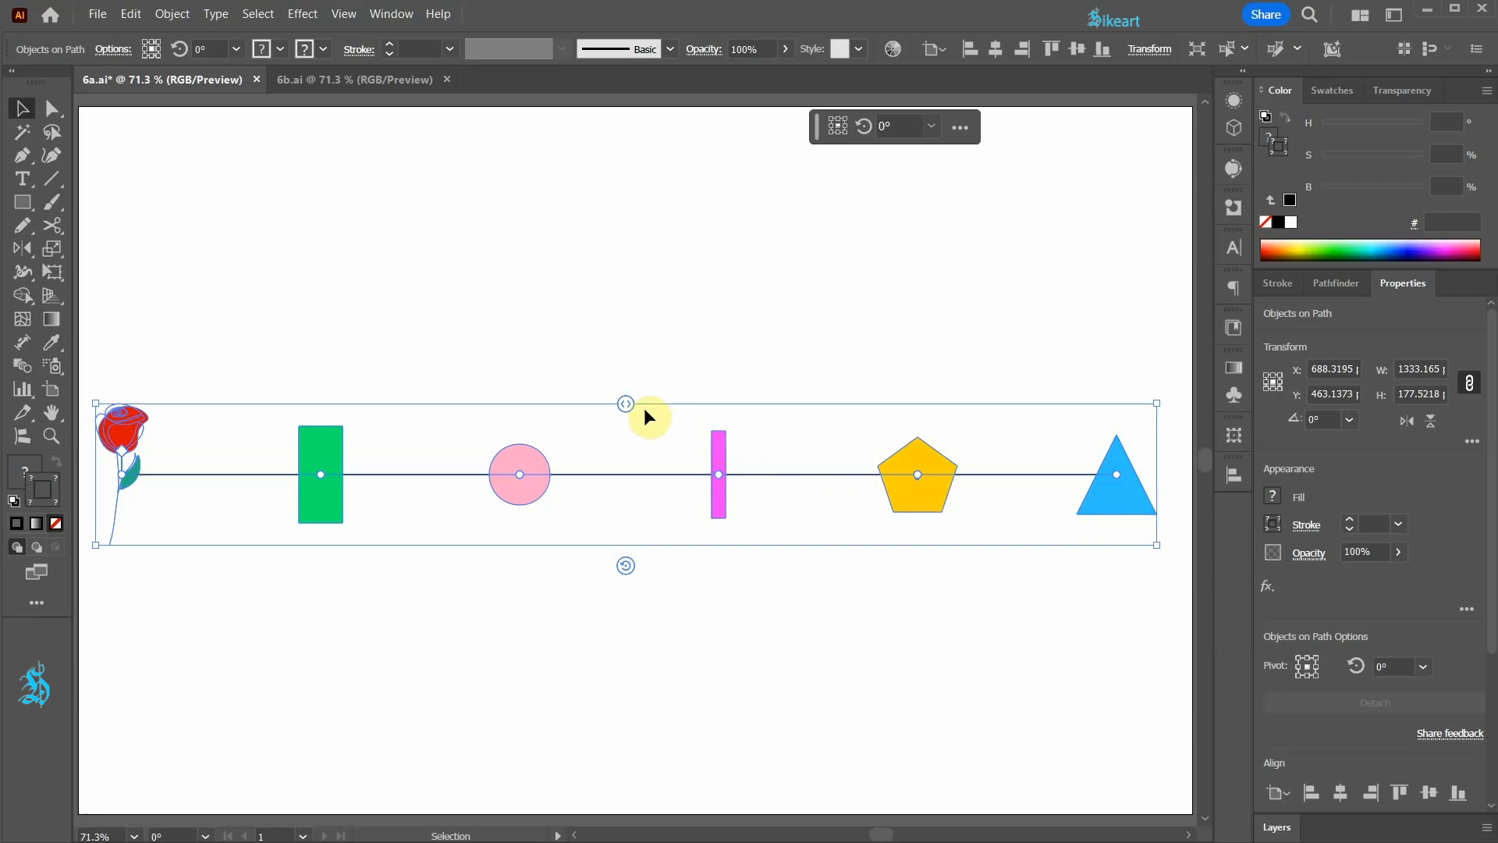
Step: Tighten the spacing between the attached objects and slide the whole row along the line away from its left end
{"action": "left_click_drag", "start_coordinate": [628, 401], "coordinate": [555, 419]}
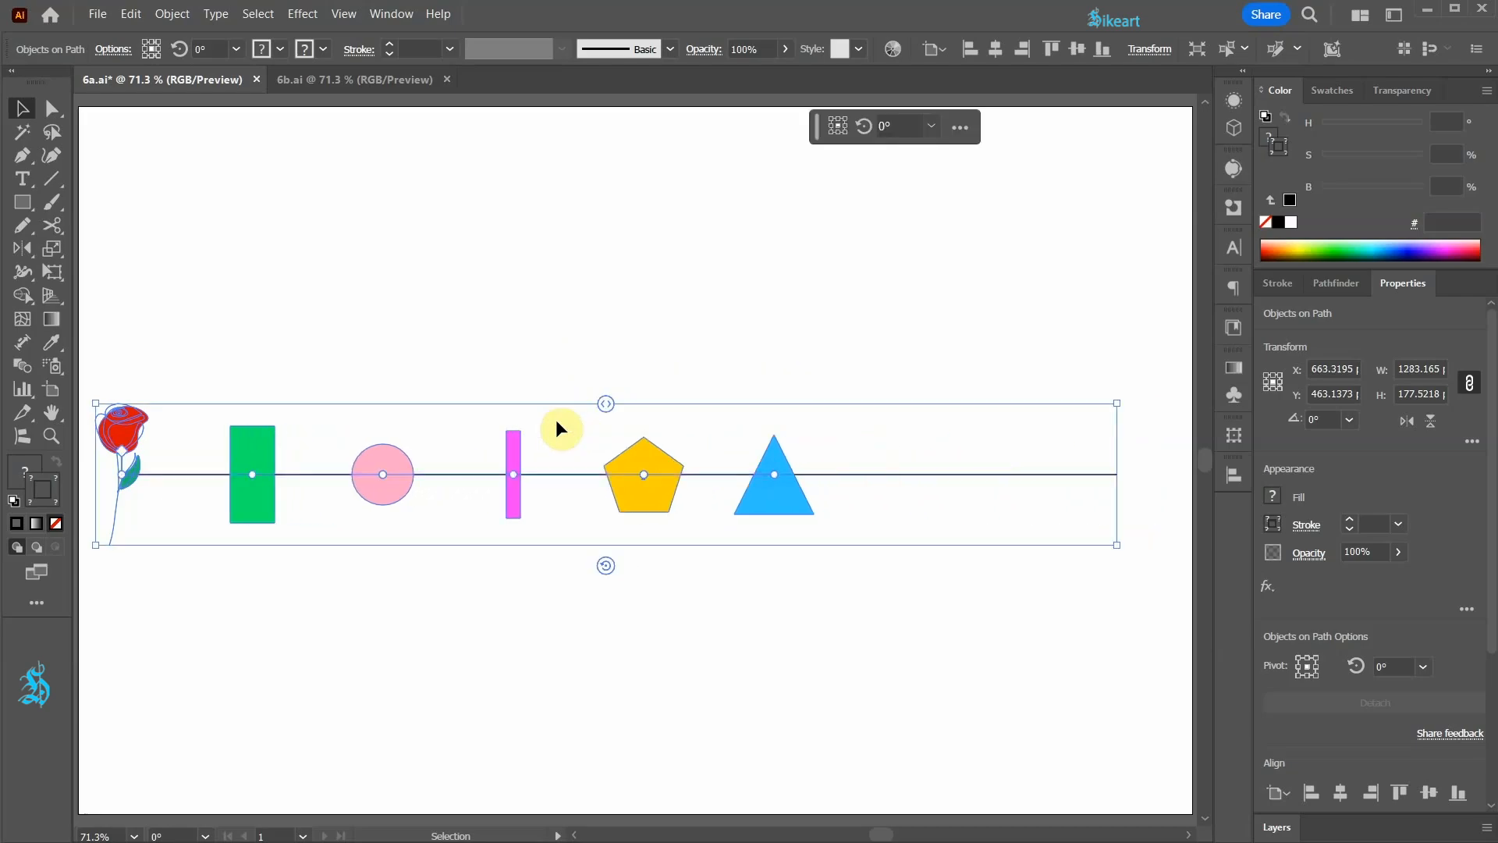
{"action": "left_click_drag", "start_coordinate": [124, 448], "coordinate": [245, 456]}
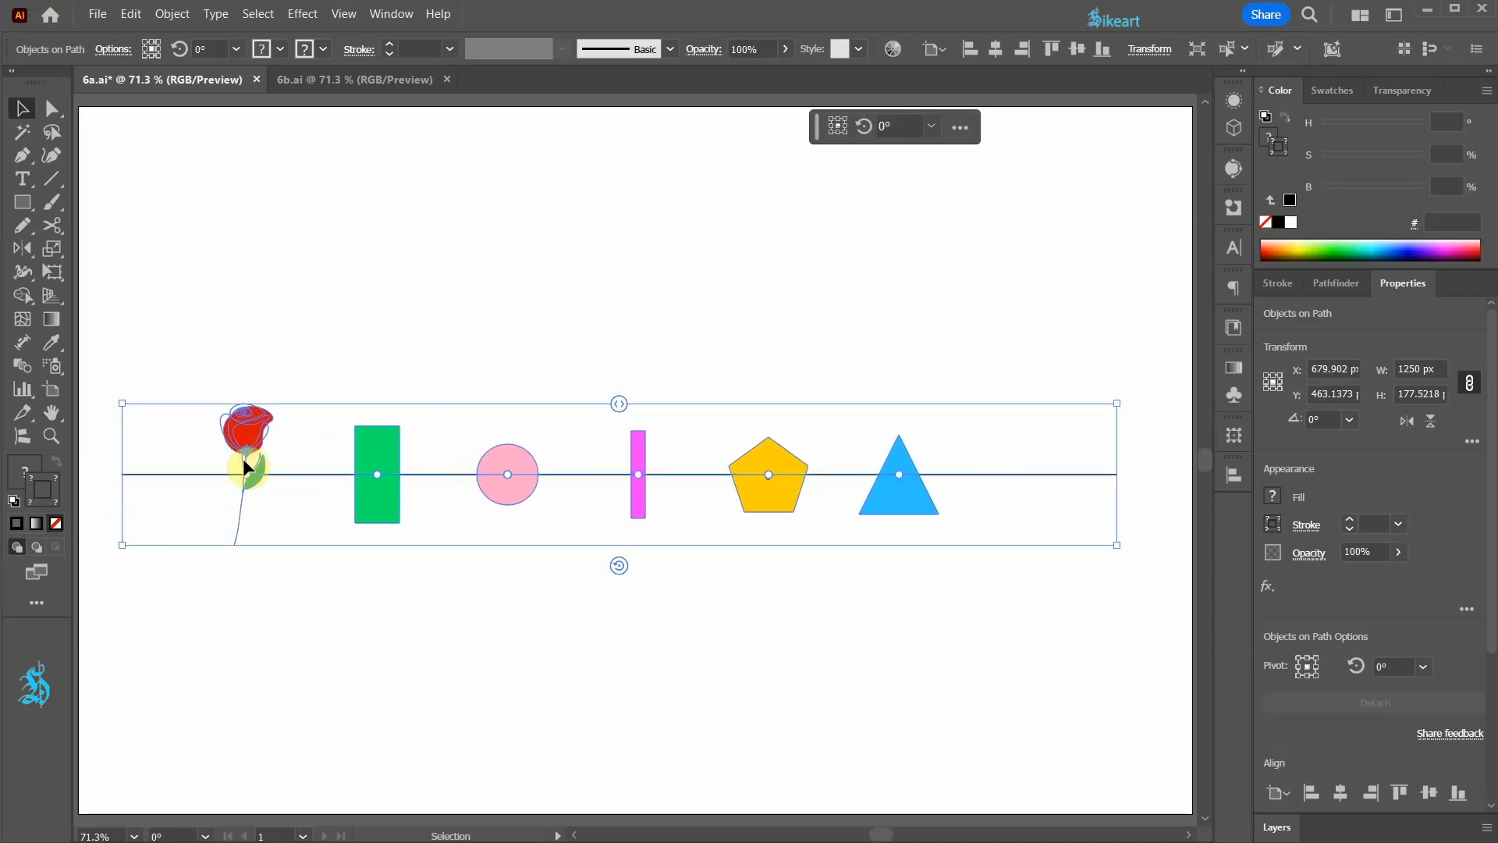
Step: Move the green rectangle along the line past the pink circle so the two swap order
{"action": "left_click", "coordinate": [376, 474]}
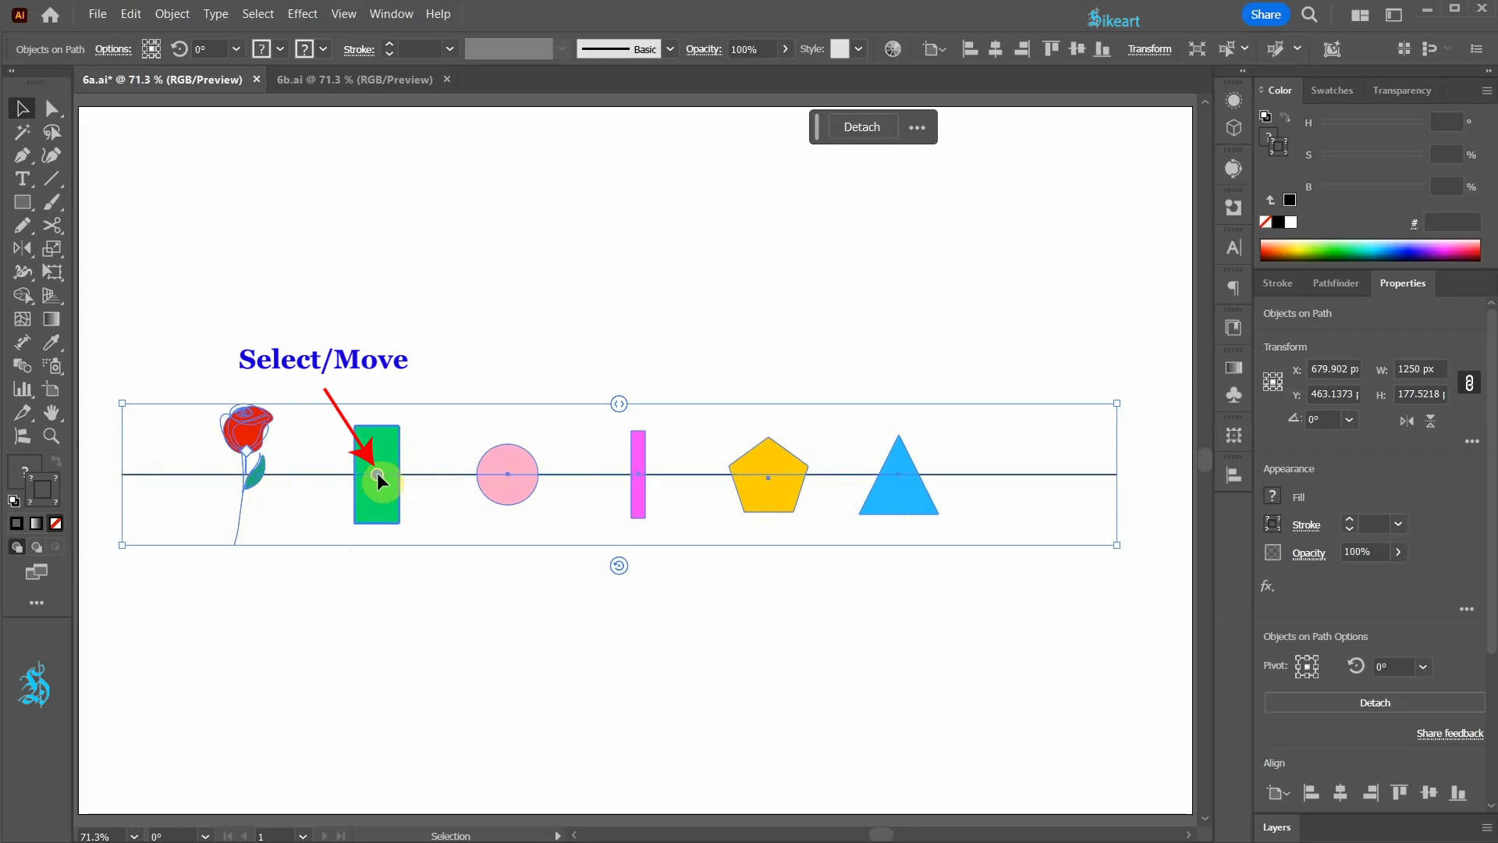
{"action": "left_click_drag", "start_coordinate": [376, 472], "coordinate": [538, 476]}
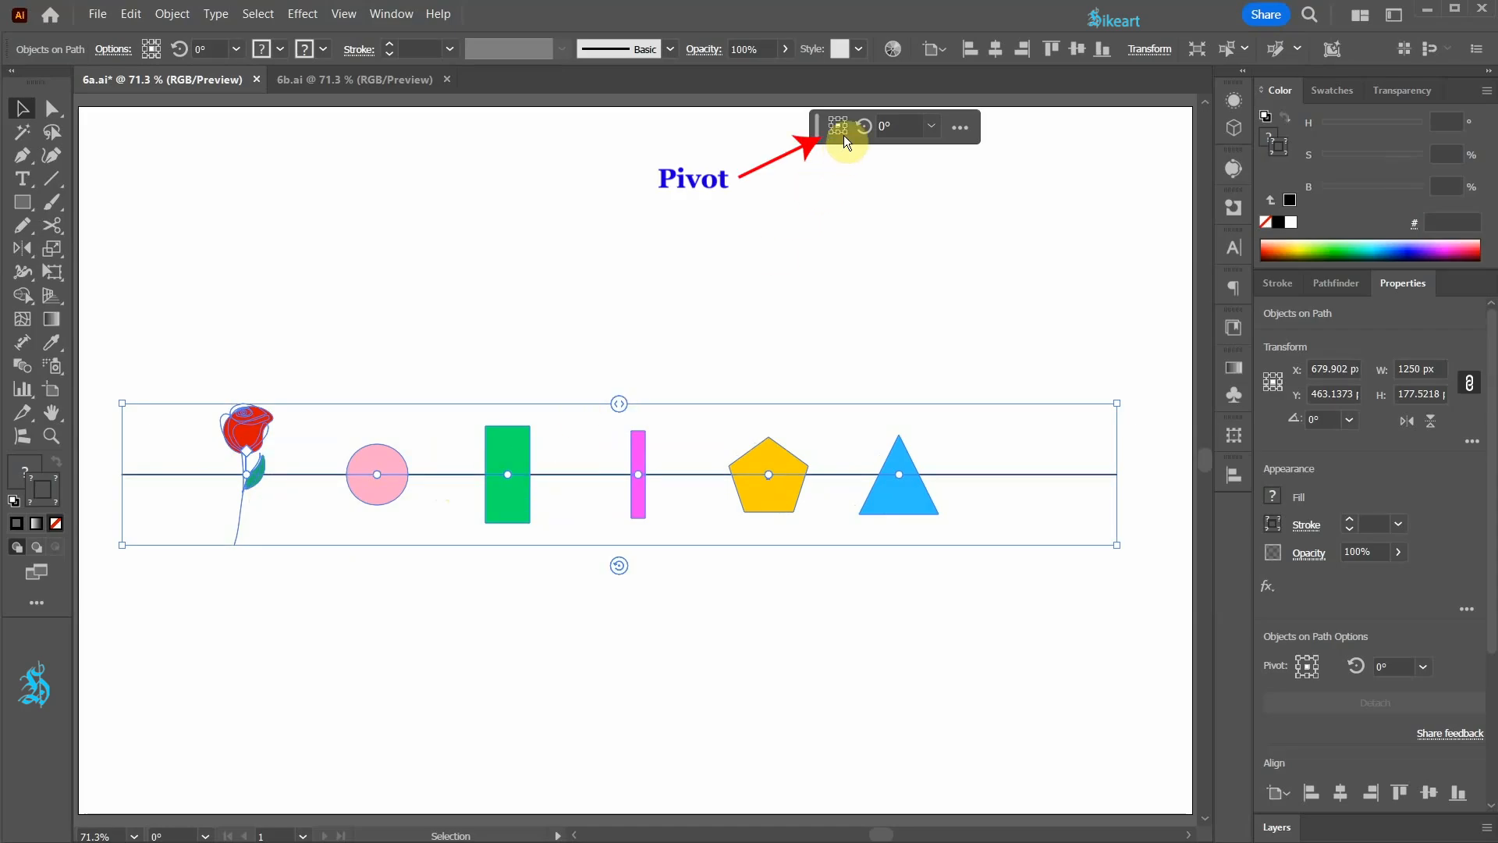
Step: Try different pivot positions for the attached objects and return the pivot to the centre
{"action": "left_click", "coordinate": [1309, 661]}
{"action": "left_click", "coordinate": [1314, 665]}
{"action": "left_click", "coordinate": [1303, 665]}
{"action": "left_click", "coordinate": [1300, 662]}
{"action": "left_click", "coordinate": [1300, 665]}
{"action": "left_click", "coordinate": [1306, 667]}
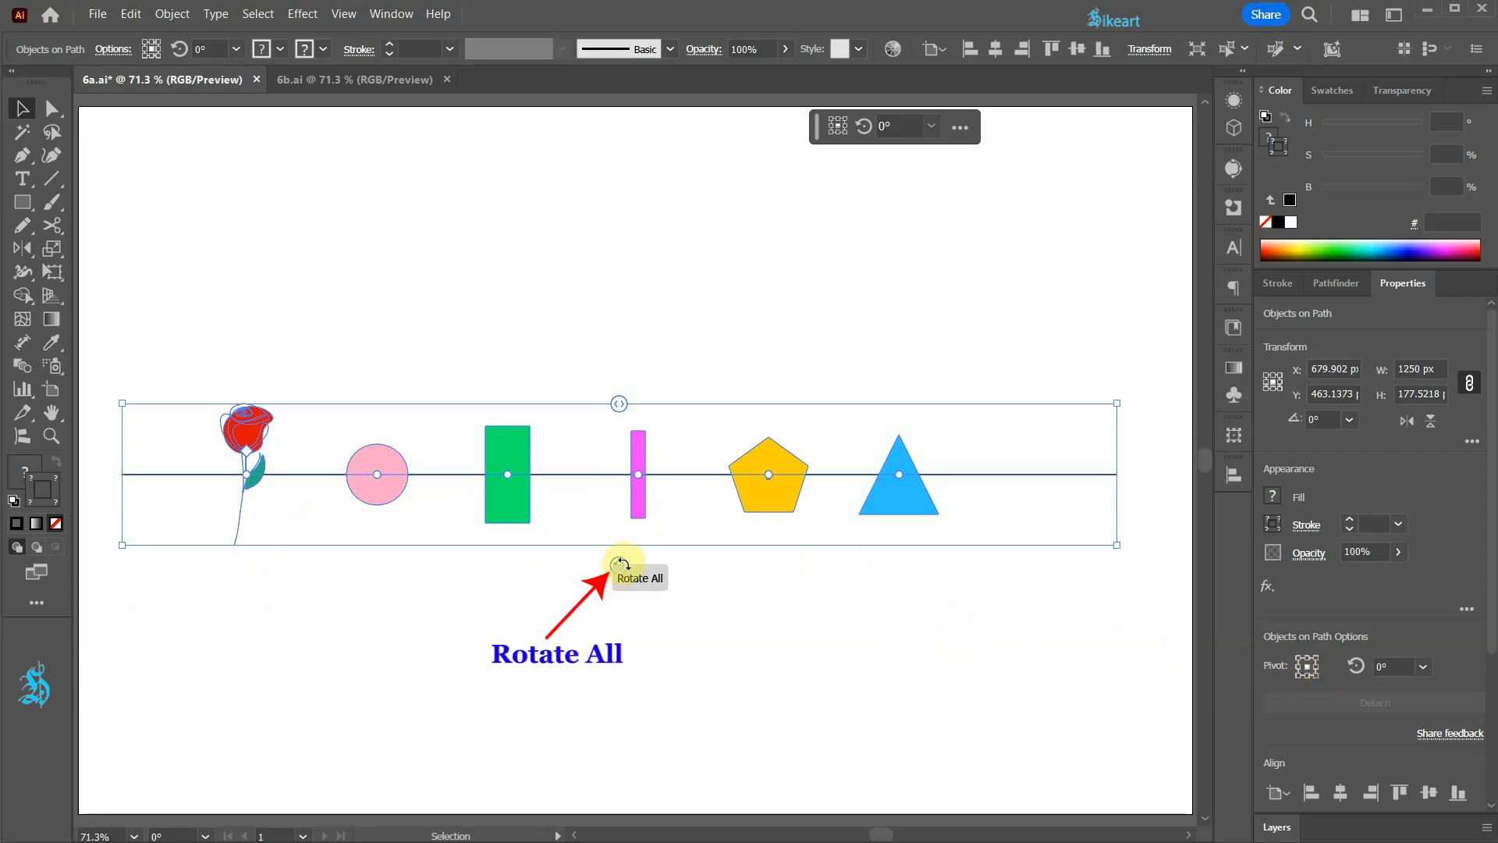
Step: Try rotating all attached objects freely and by 90°, and restore their rotation angle to 0°
{"action": "left_click_drag", "start_coordinate": [620, 564], "coordinate": [625, 568]}
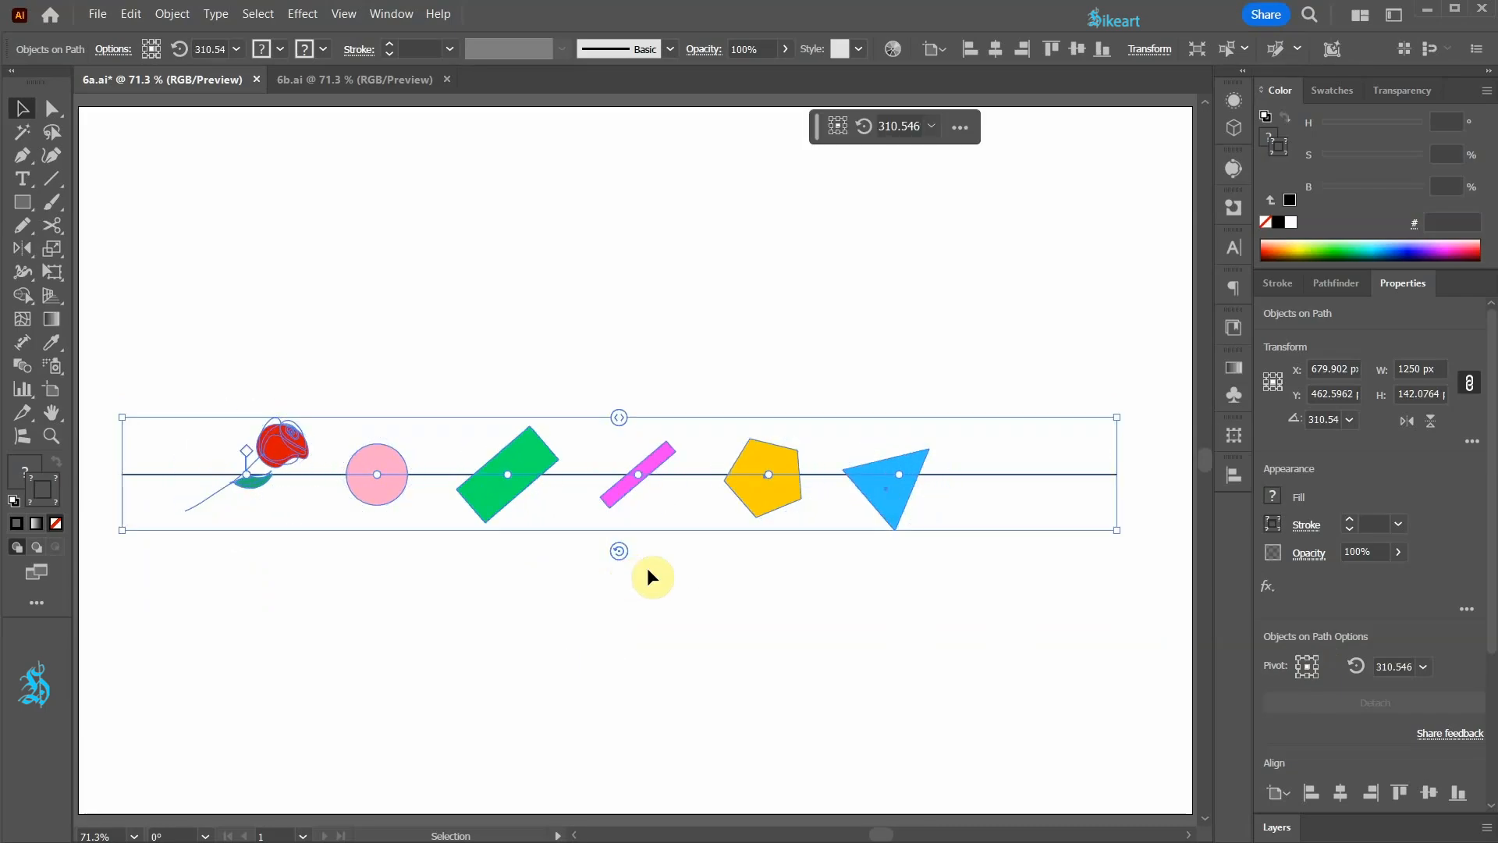
{"action": "key", "text": "ctrl+z"}
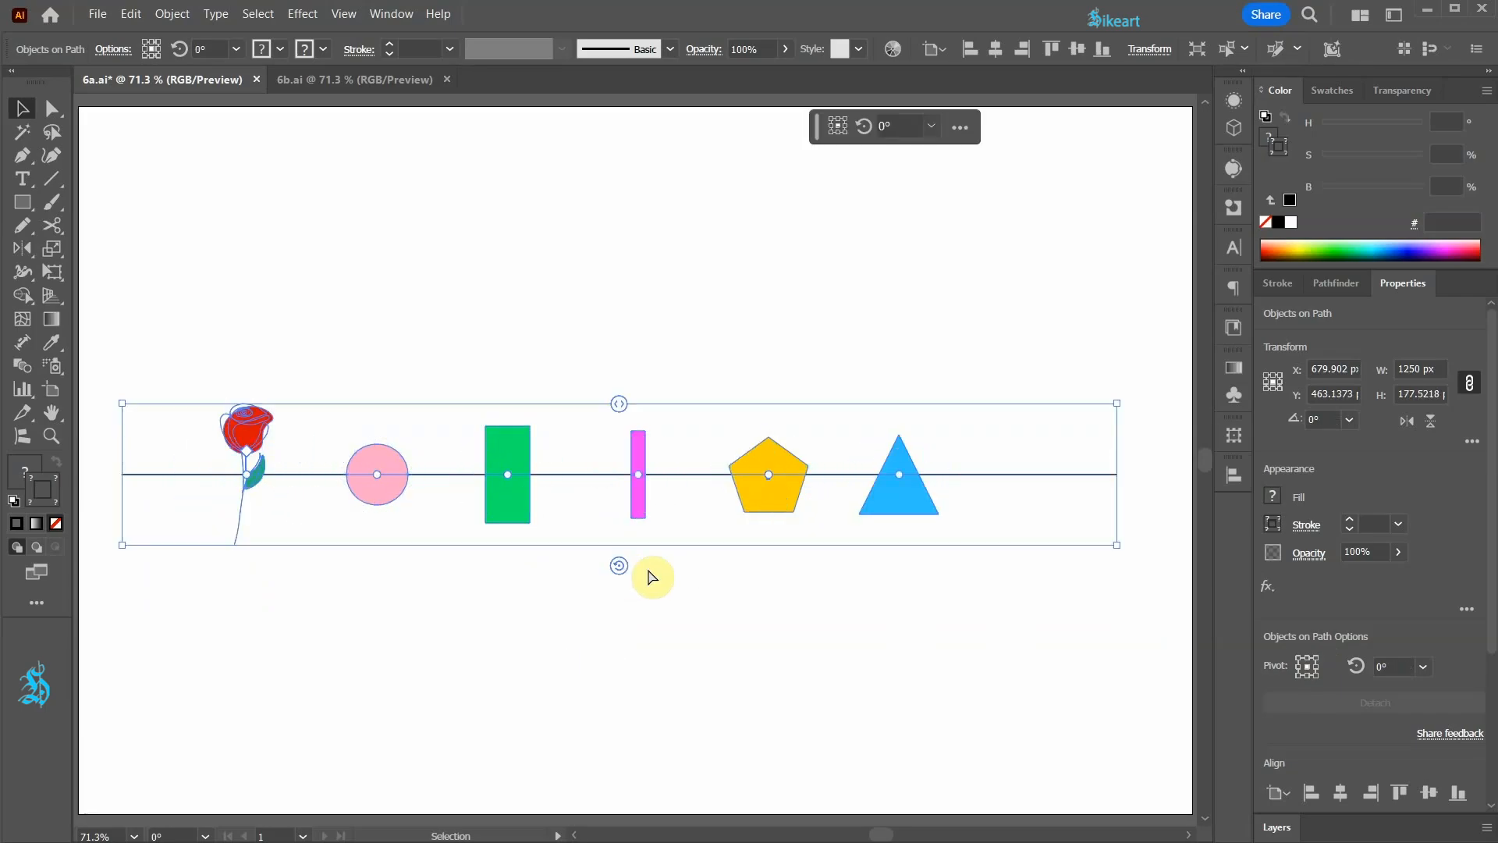
{"action": "left_click", "coordinate": [932, 126]}
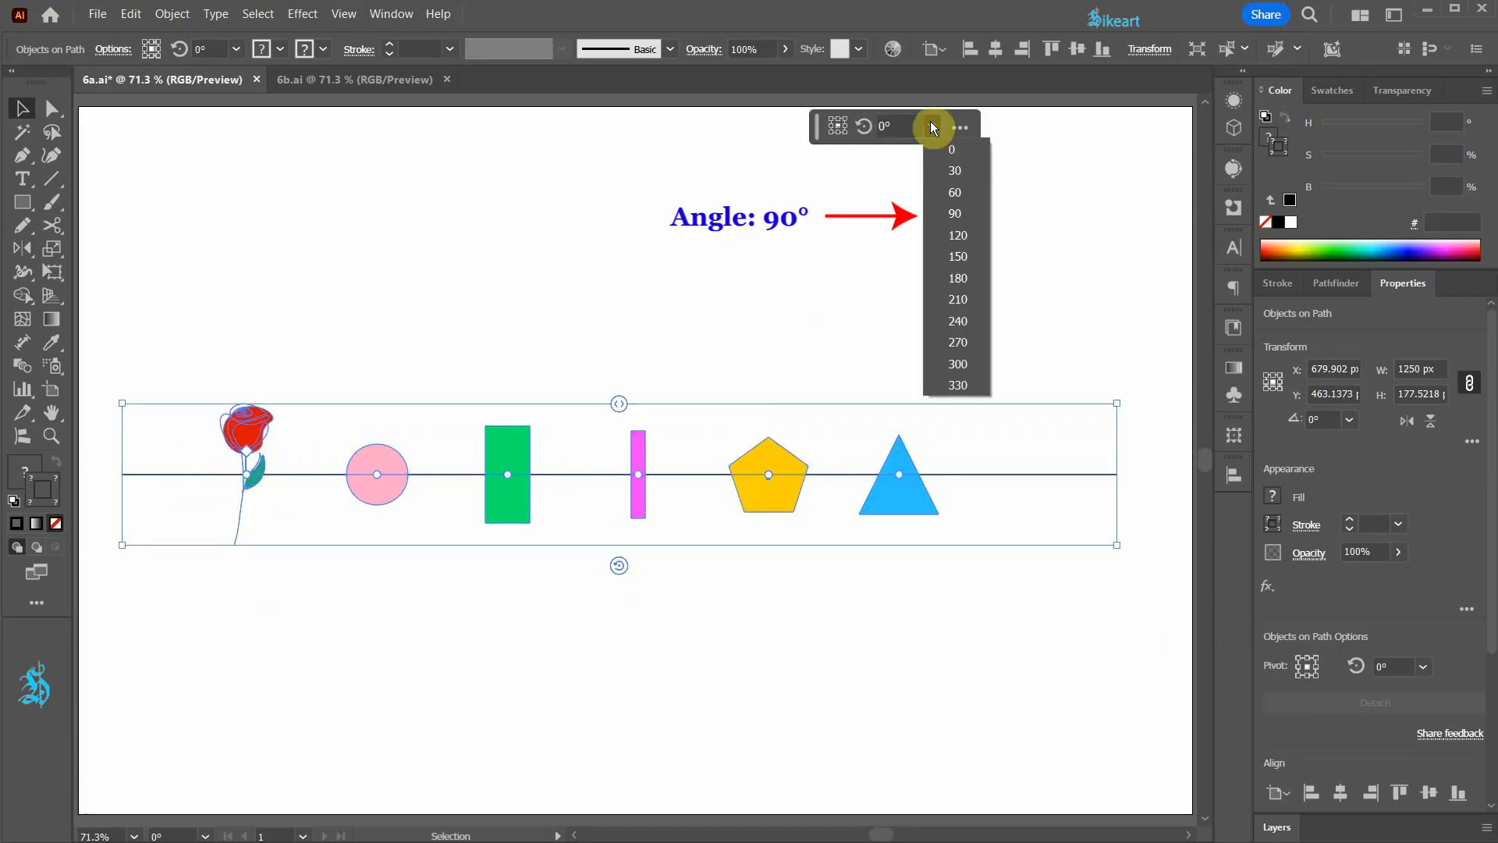
{"action": "left_click", "coordinate": [962, 212]}
{"action": "left_click", "coordinate": [1366, 663]}
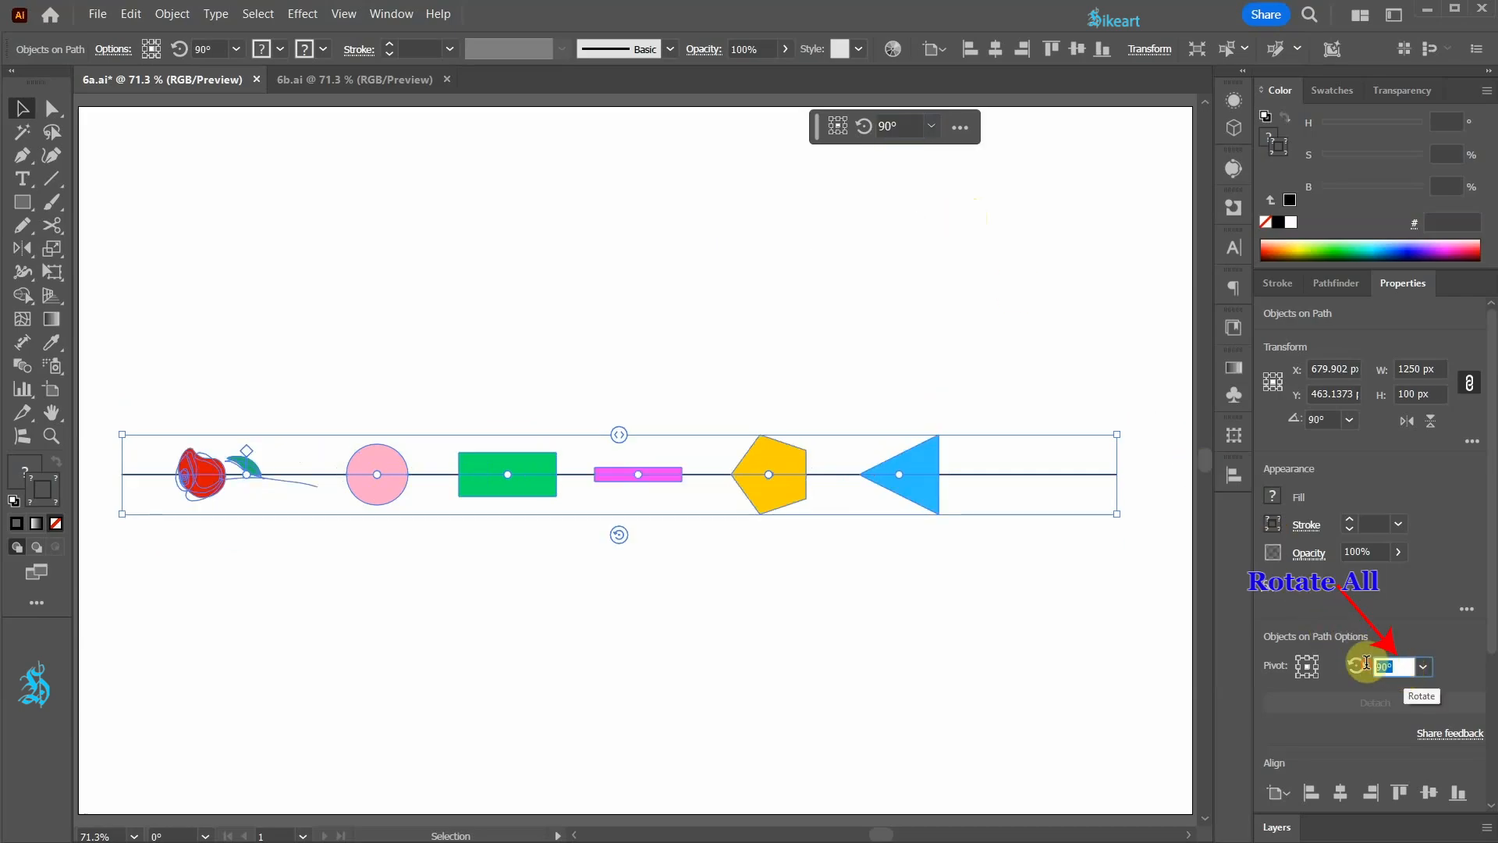
{"action": "key", "text": "Down"}
{"action": "key", "text": "Down"}
{"action": "key", "text": "Down"}
{"action": "key", "text": "Down"}
{"action": "key", "text": "Down"}
{"action": "key", "text": "Down"}
{"action": "key", "text": "Down"}
{"action": "key", "text": "Down"}
{"action": "key", "text": "Down"}
{"action": "key", "text": "Down"}
{"action": "key", "text": "Down"}
{"action": "key", "text": "Down"}
{"action": "key", "text": "Down"}
{"action": "key", "text": "Down"}
{"action": "key", "text": "Down"}
{"action": "key", "text": "Down"}
{"action": "key", "text": "Down"}
{"action": "key", "text": "Down"}
{"action": "key", "text": "Down"}
{"action": "key", "text": "Down"}
{"action": "key", "text": "Down"}
{"action": "key", "text": "Down"}
{"action": "key", "text": "Down"}
{"action": "key", "text": "Down"}
{"action": "key", "text": "Down"}
{"action": "key", "text": "Down"}
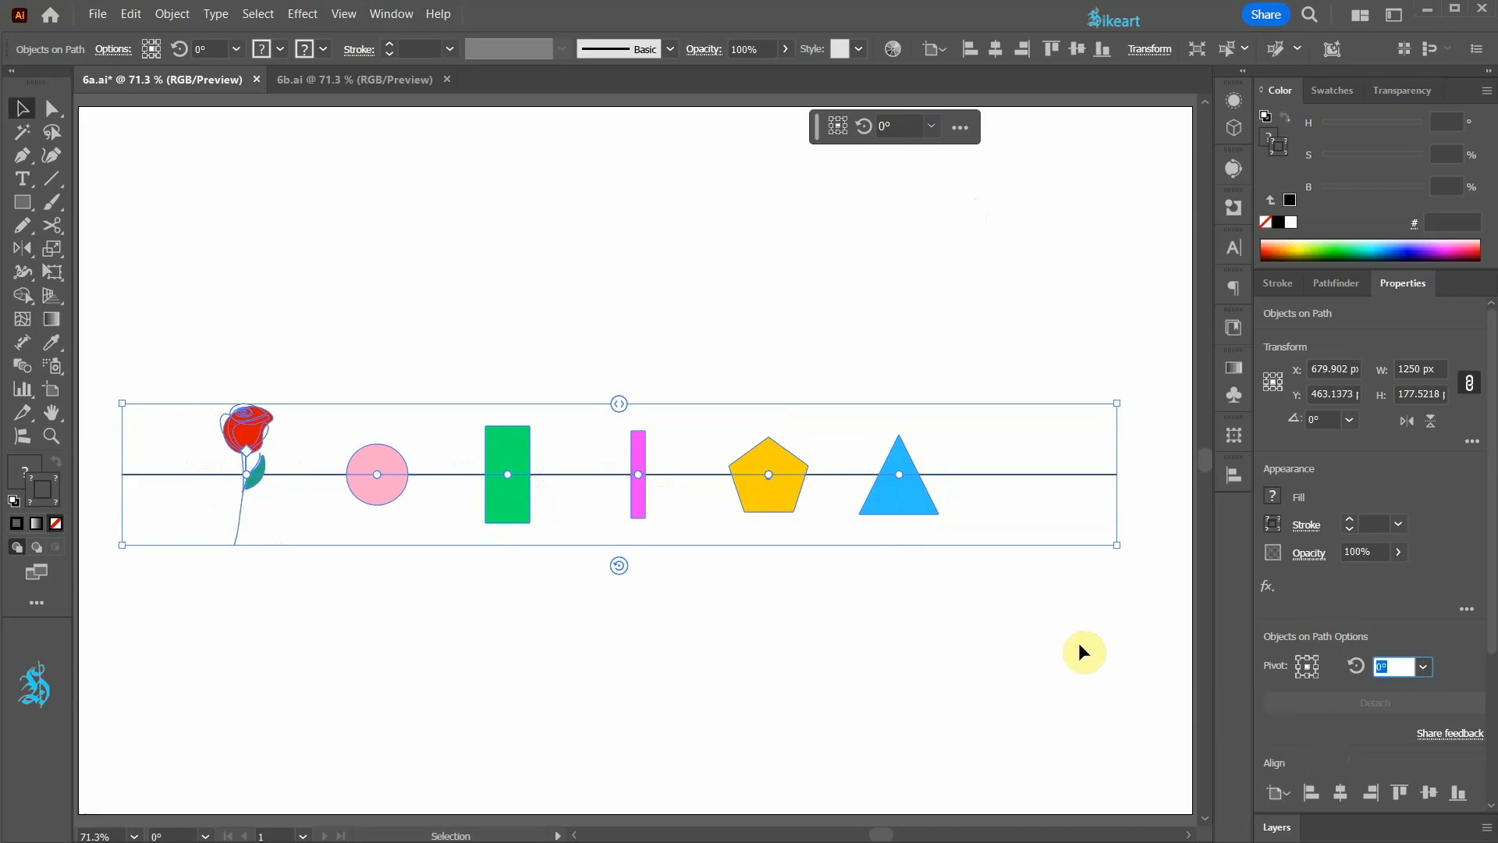
{"action": "key", "text": "Return"}
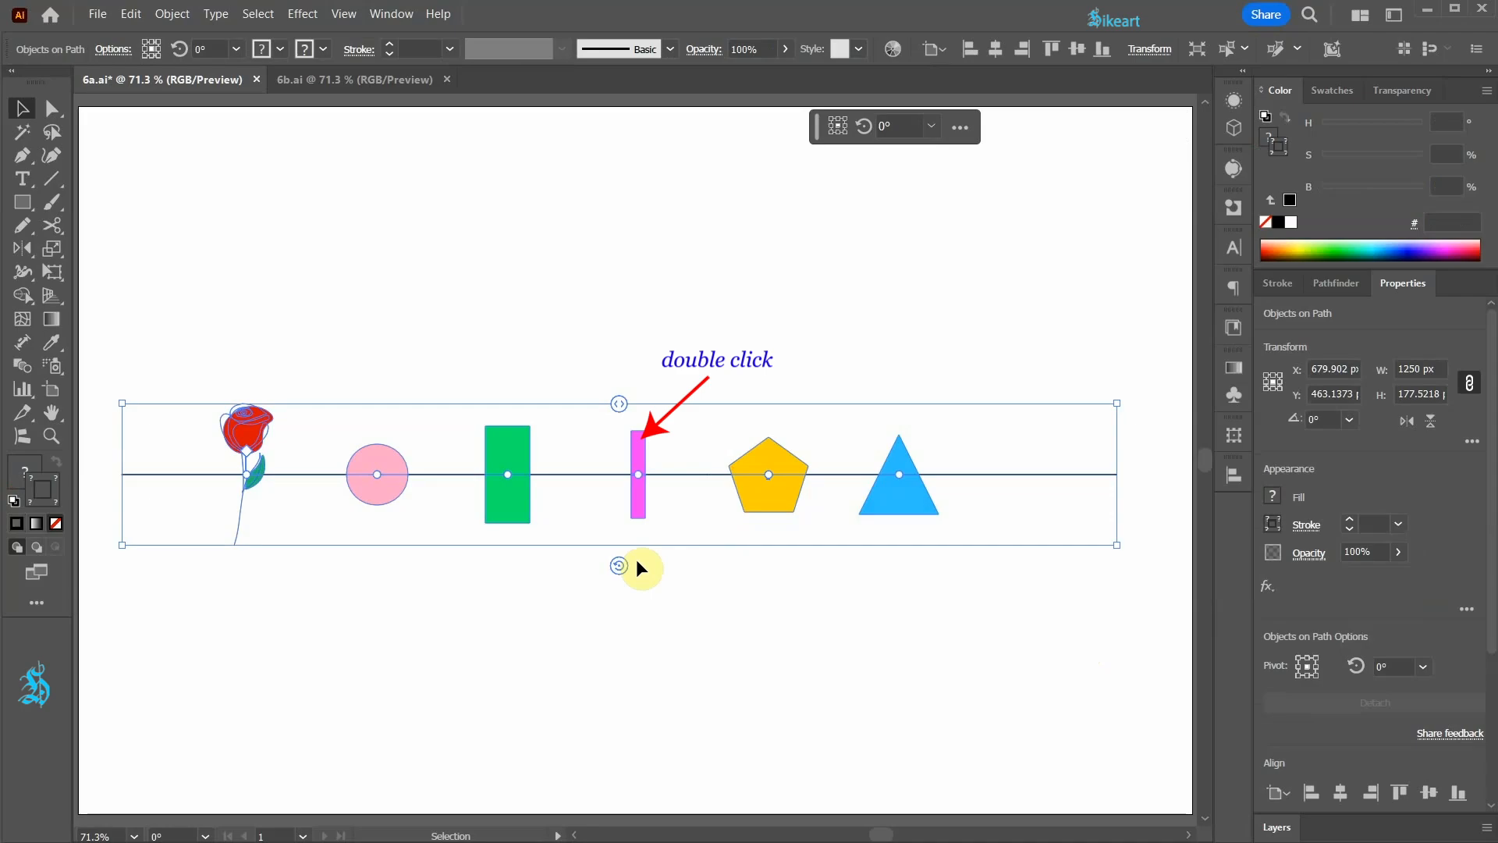
Step: Isolate the objects-on-path group, widen the magenta rectangle to about 86 px and round its corners
{"action": "double_click", "coordinate": [639, 475]}
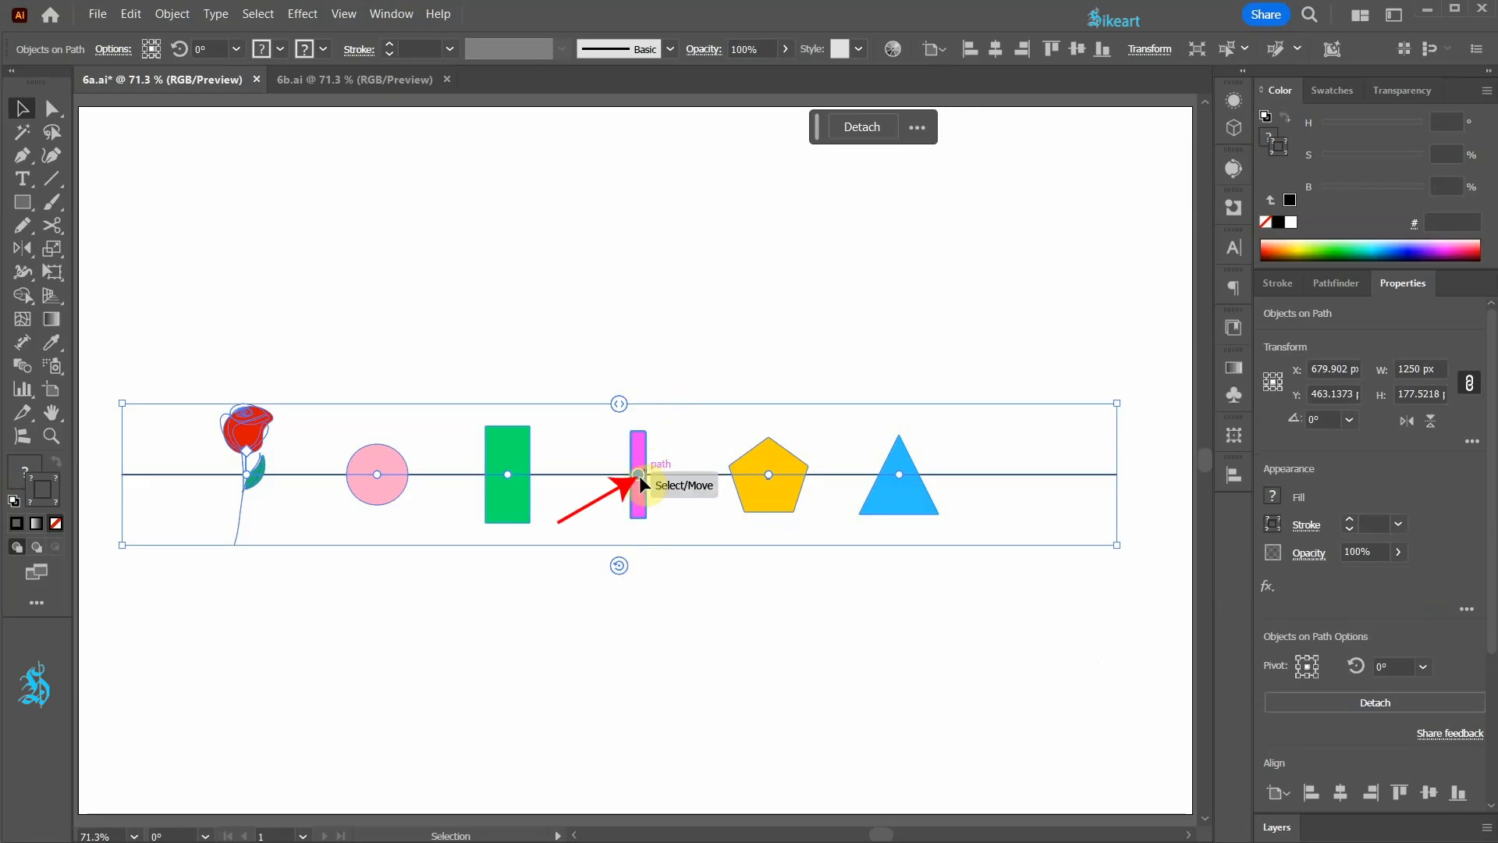
{"action": "double_click", "coordinate": [637, 456]}
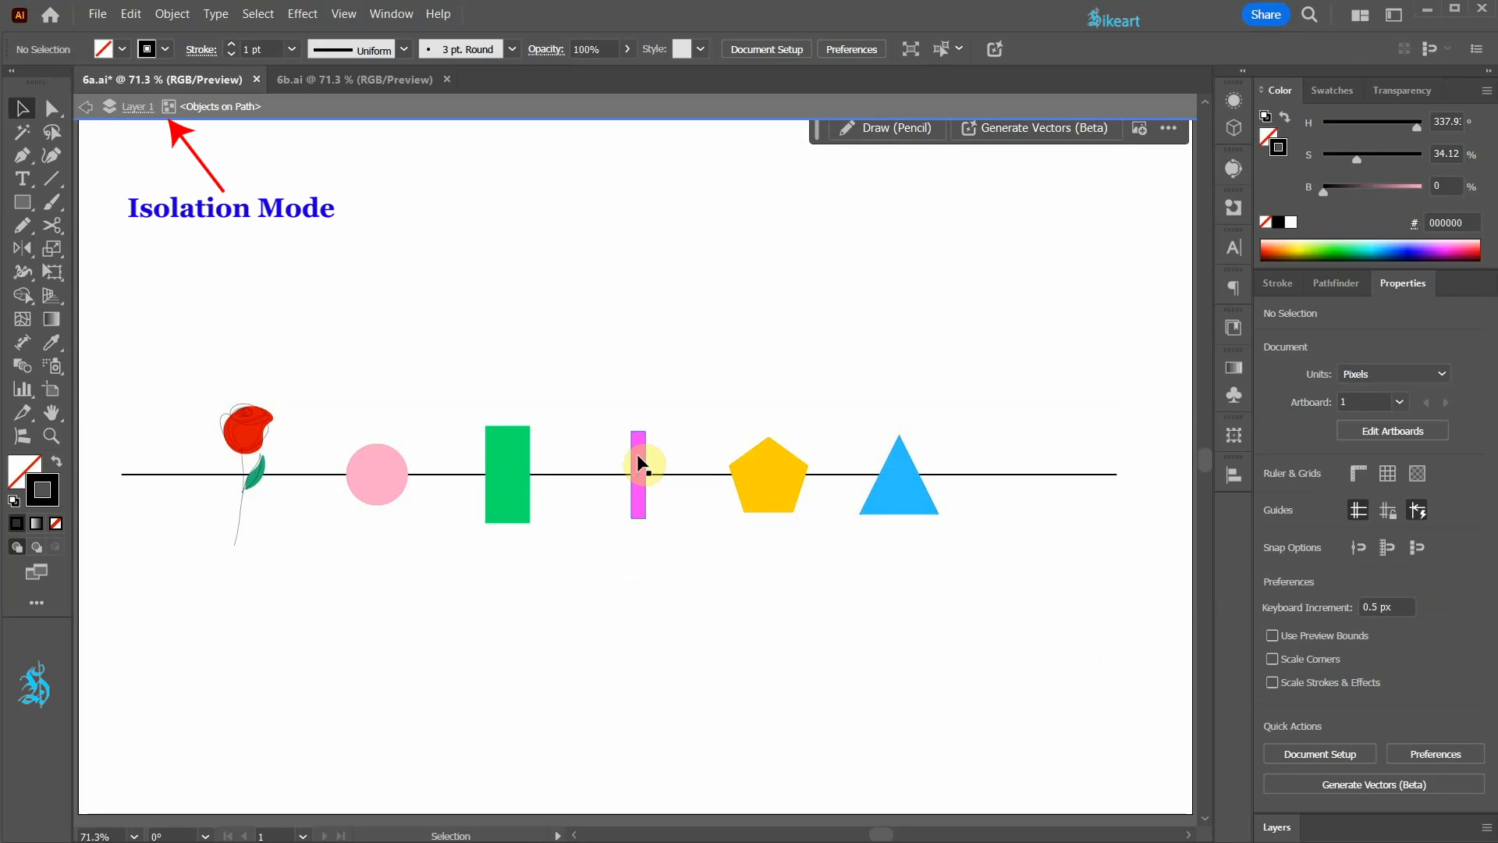
{"action": "left_click", "coordinate": [637, 451]}
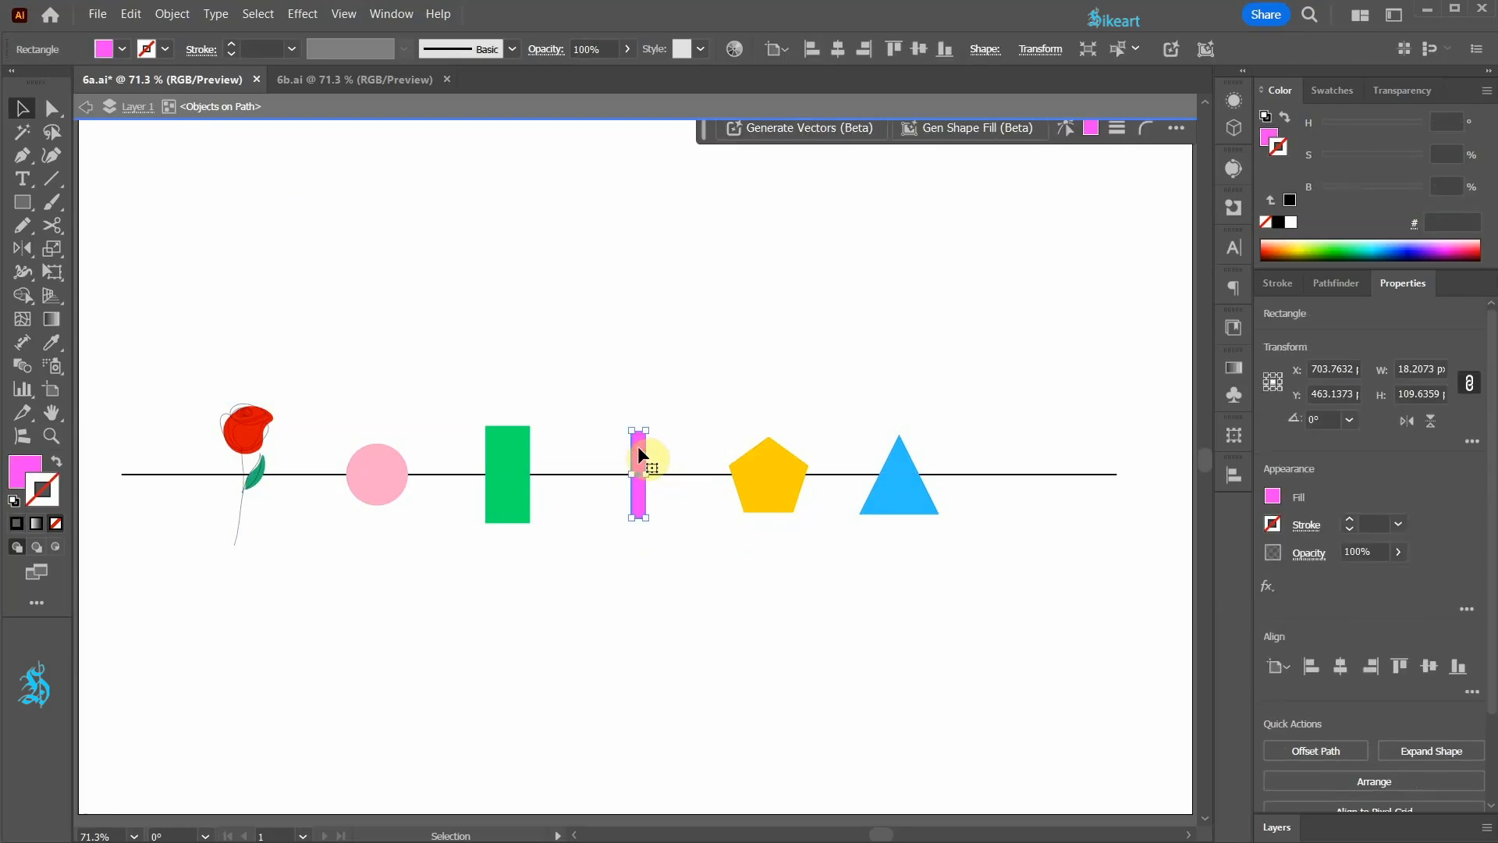
{"action": "left_click_drag", "start_coordinate": [648, 473], "coordinate": [701, 483]}
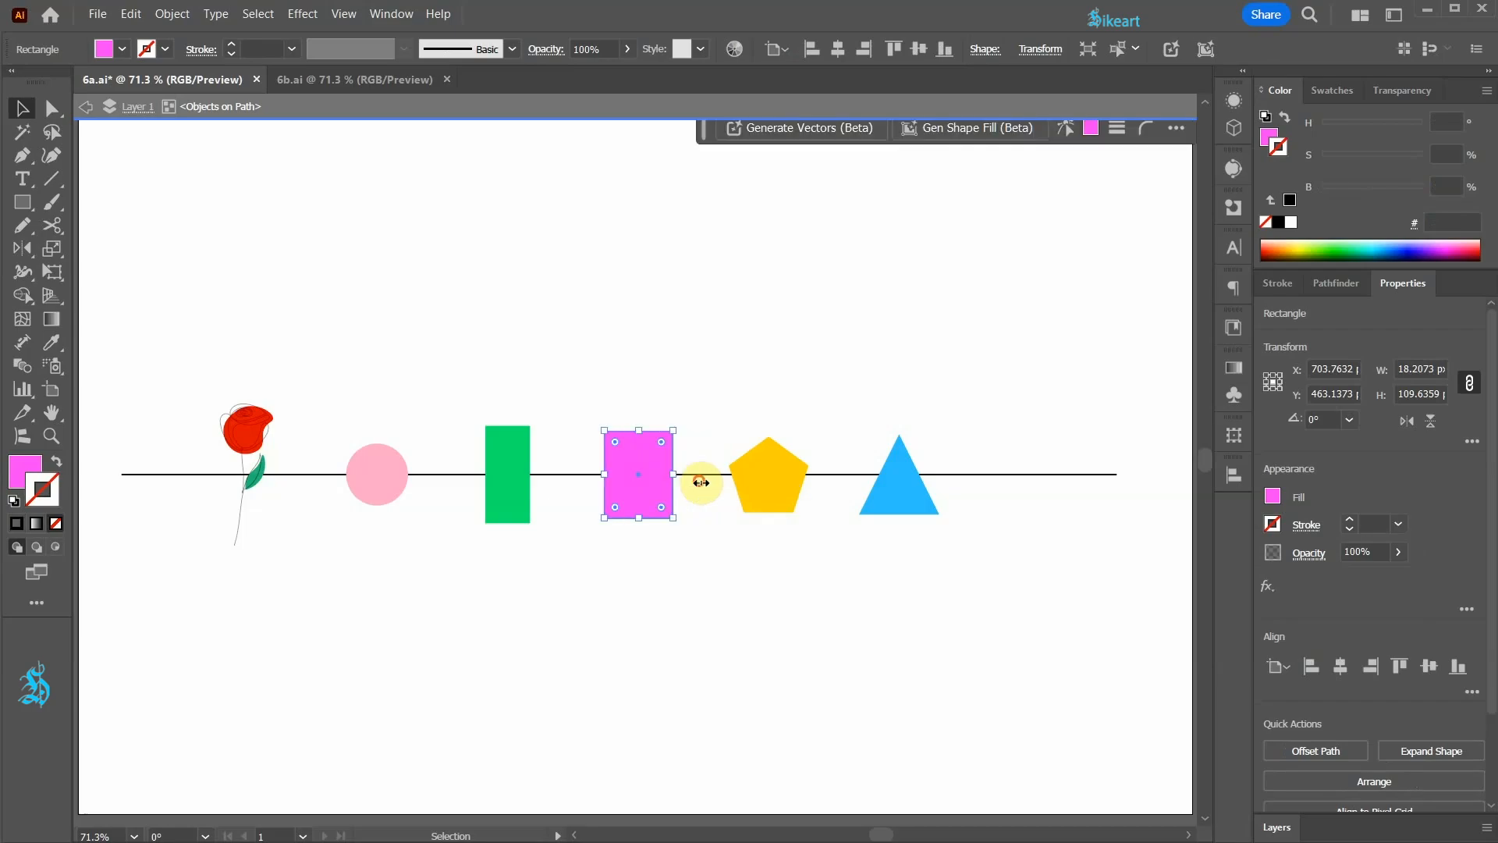
{"action": "left_click_drag", "start_coordinate": [661, 442], "coordinate": [703, 527]}
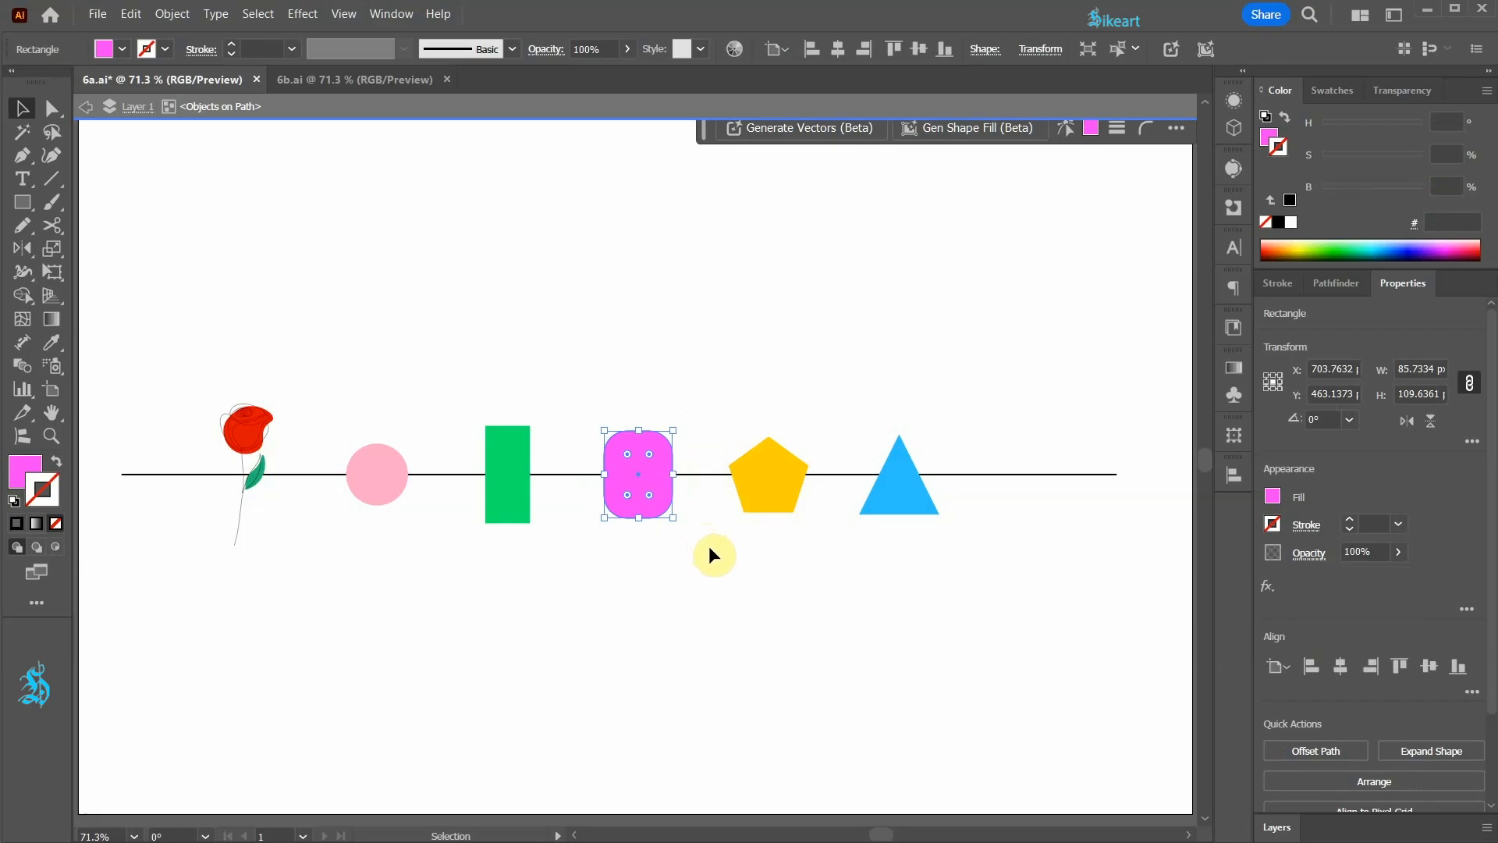
{"action": "left_click", "coordinate": [710, 548]}
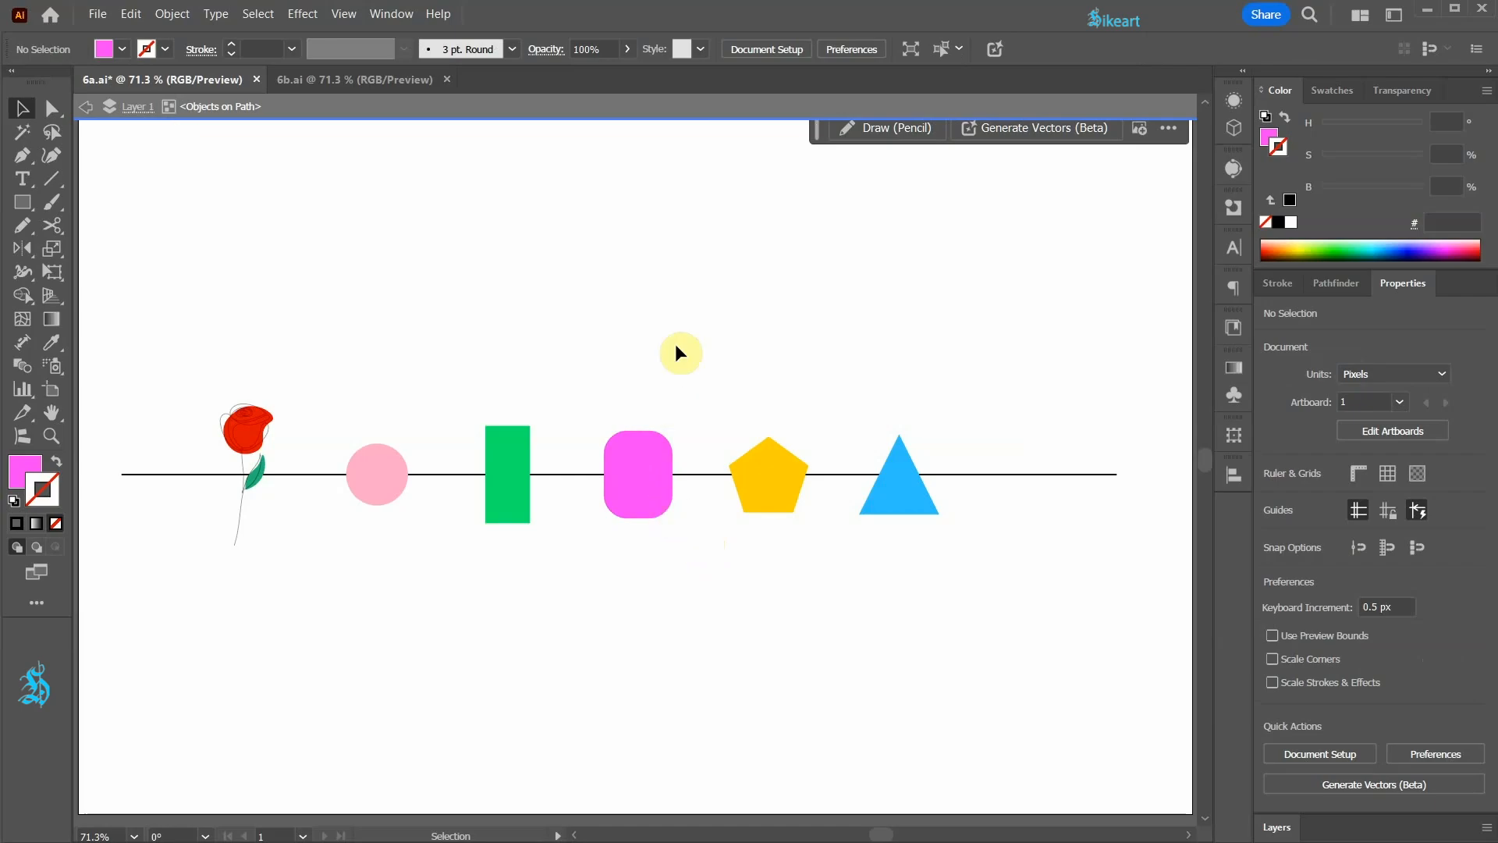
Step: Copy the rose and paste a duplicate onto the line inside the isolated objects-on-path group
{"action": "left_click", "coordinate": [254, 436]}
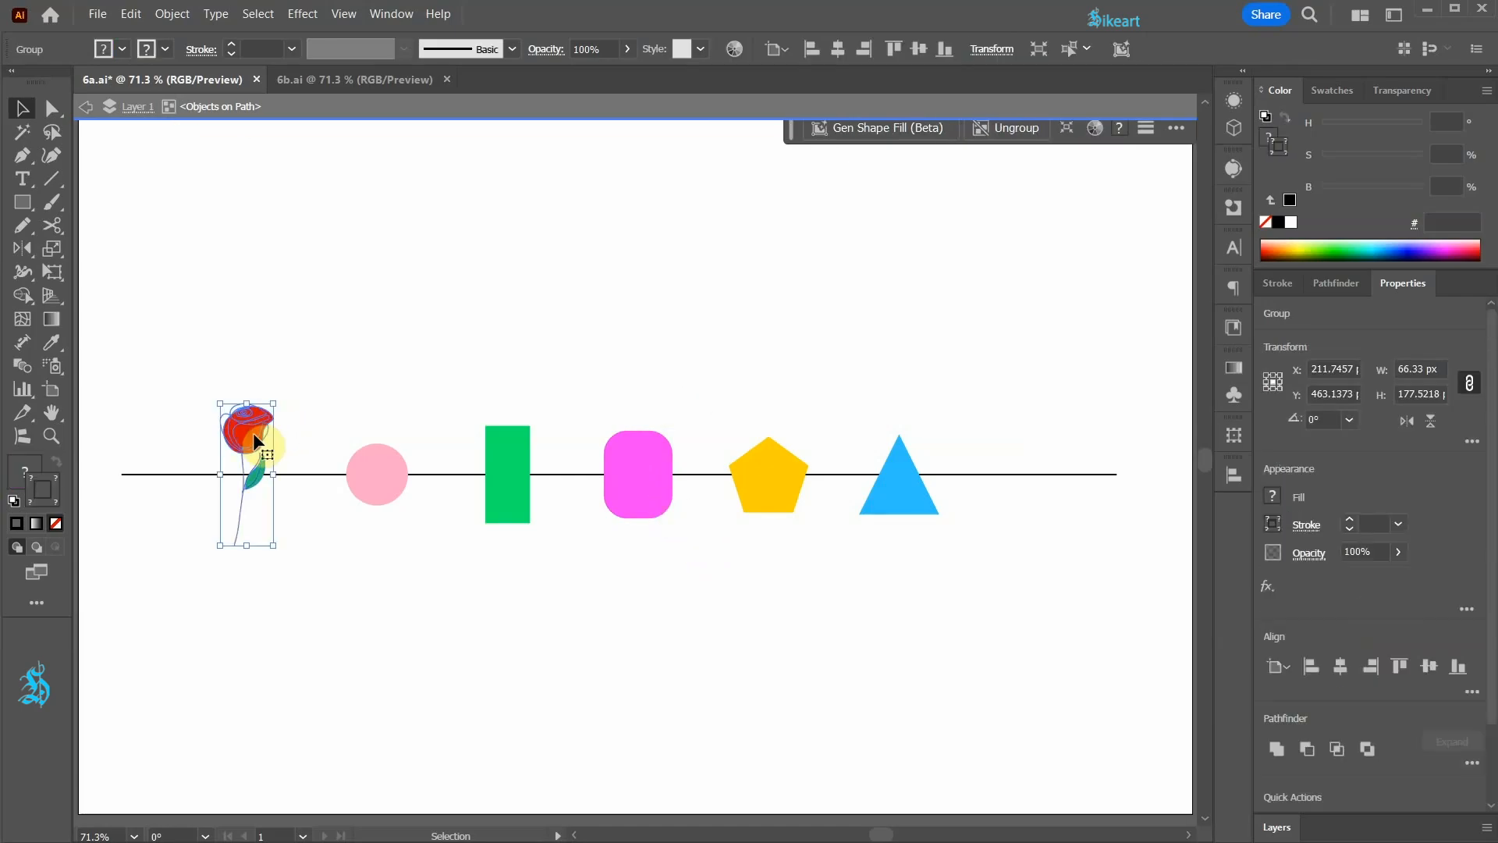
{"action": "key", "text": "ctrl+c"}
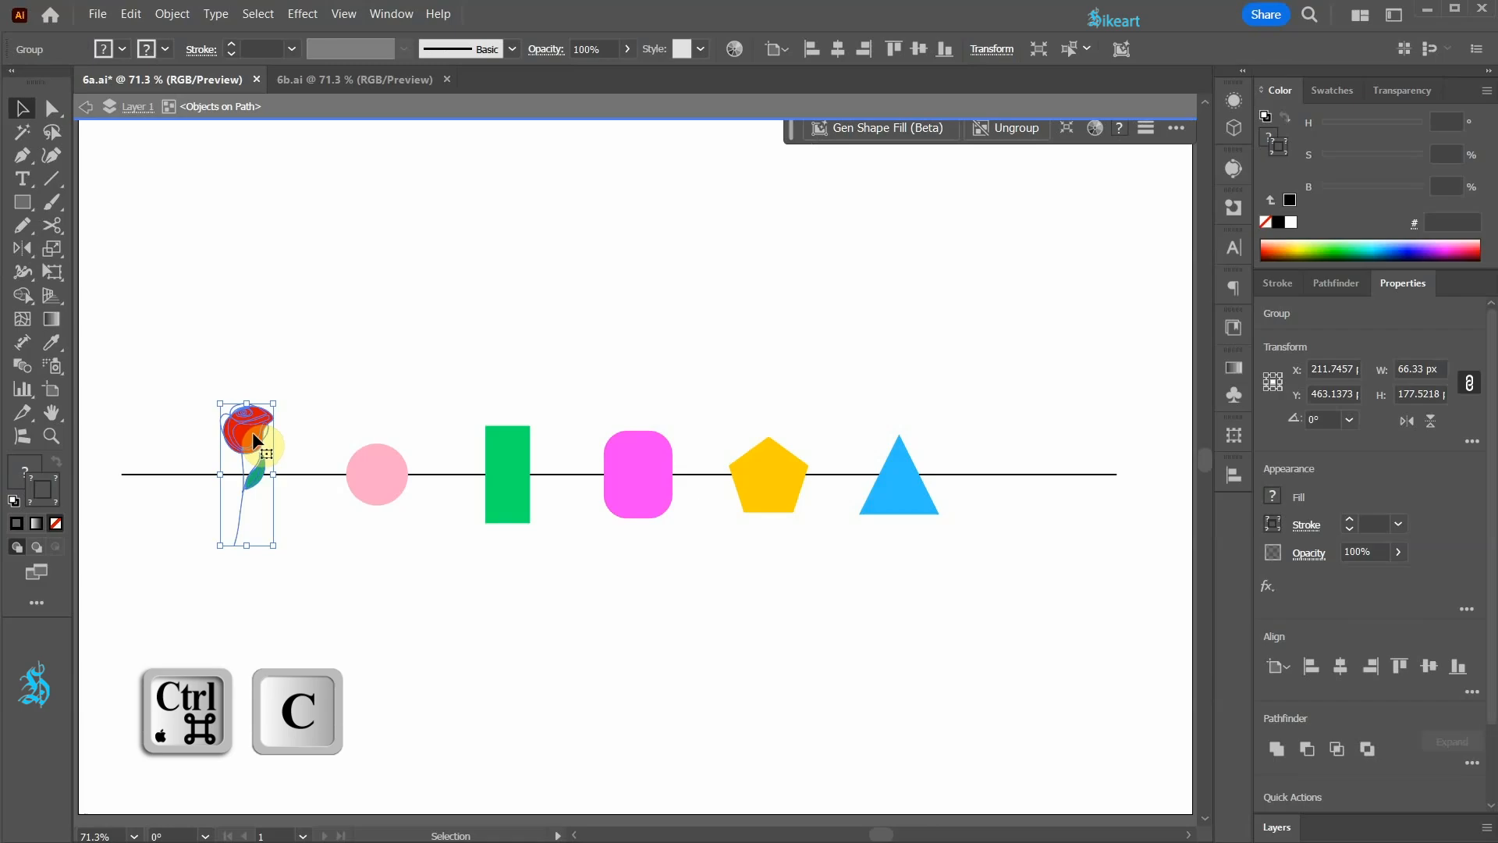
{"action": "key", "text": "a"}
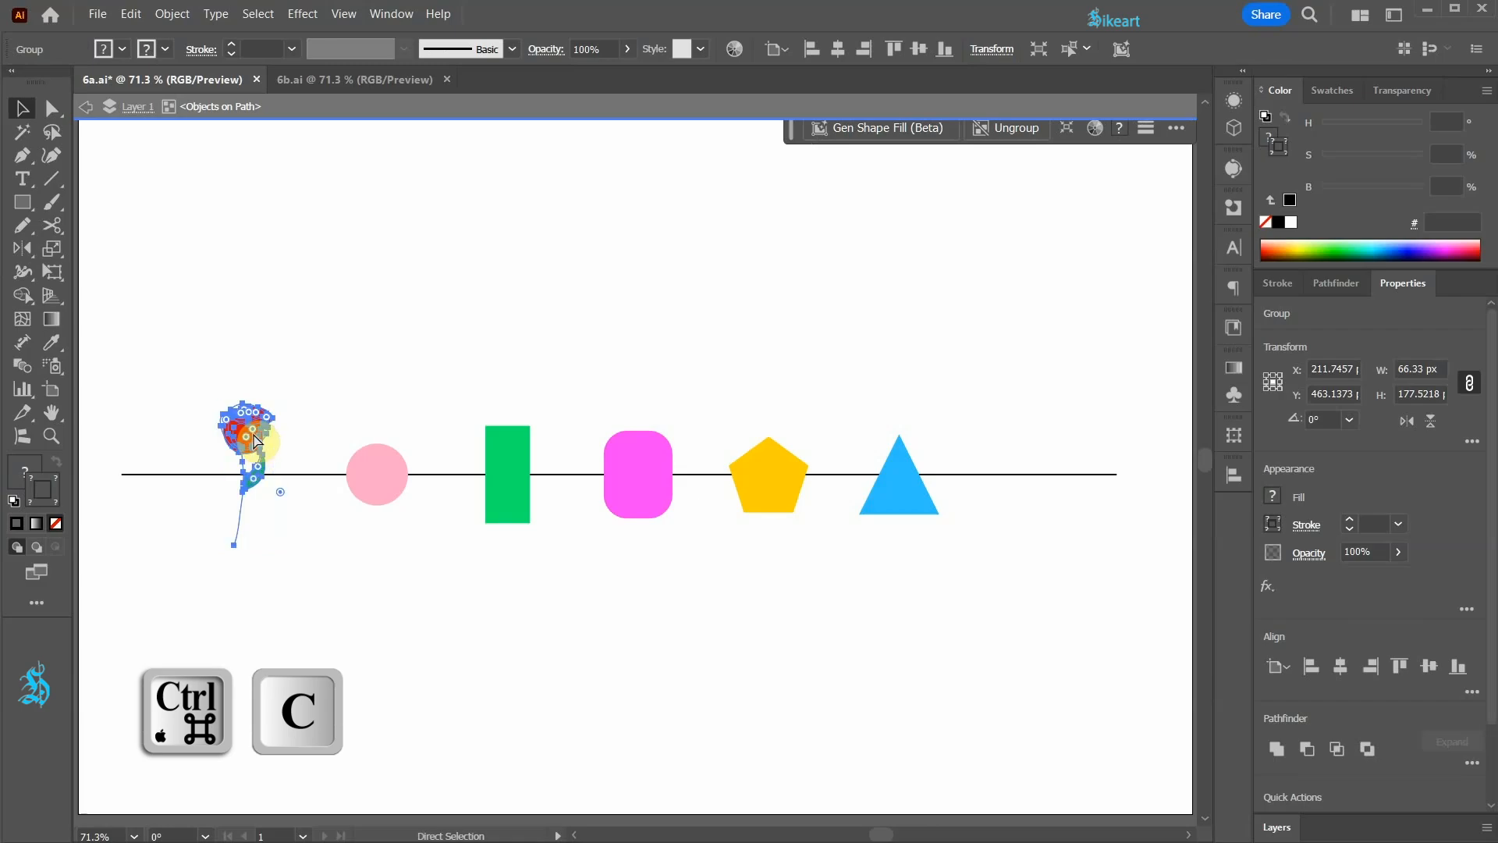
{"action": "key", "text": "v"}
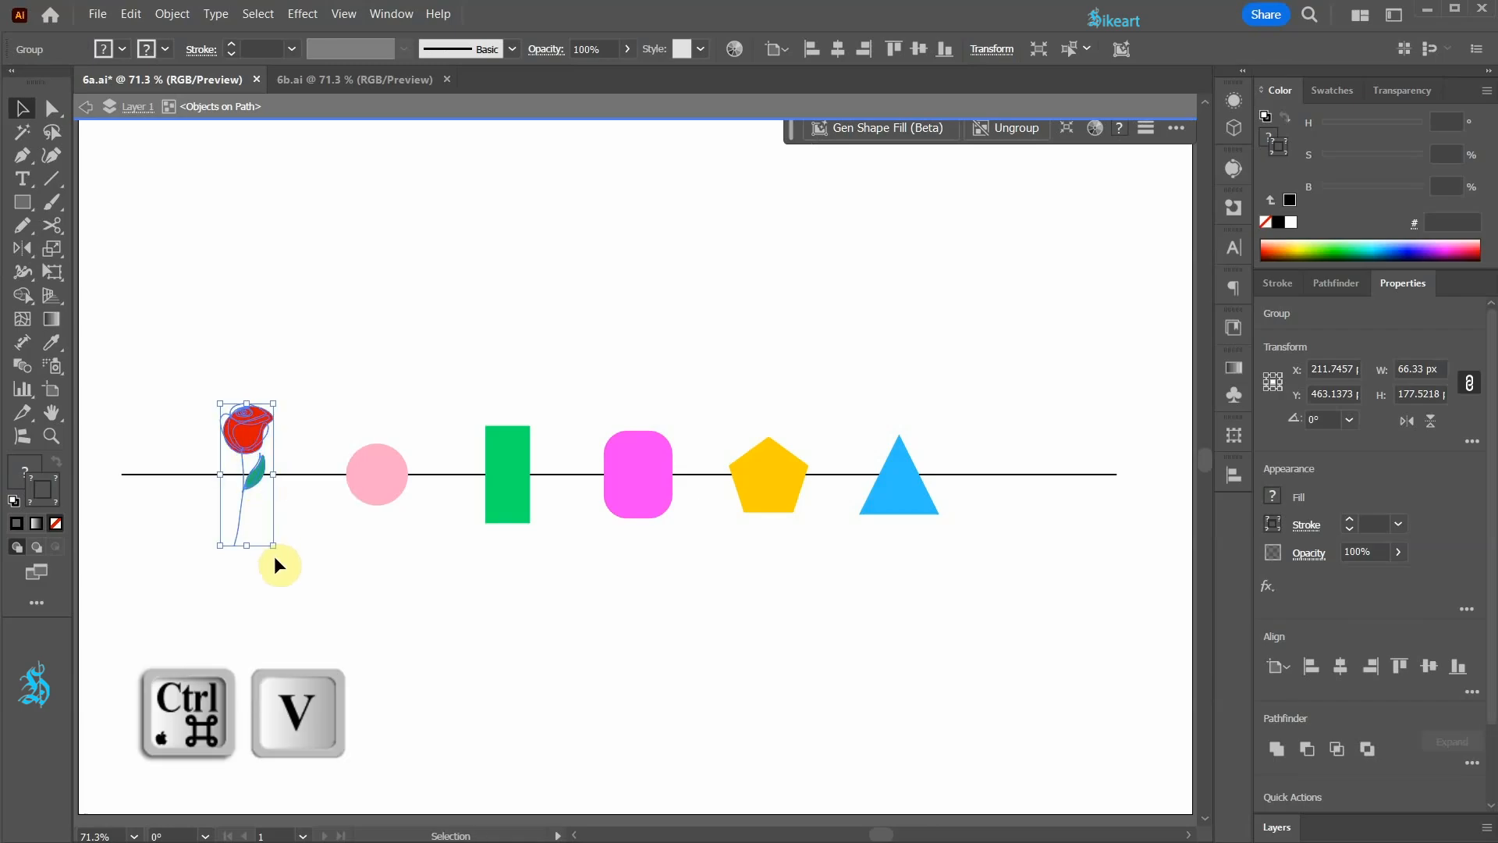
{"action": "key", "text": "a"}
{"action": "key", "text": "ctrl+v"}
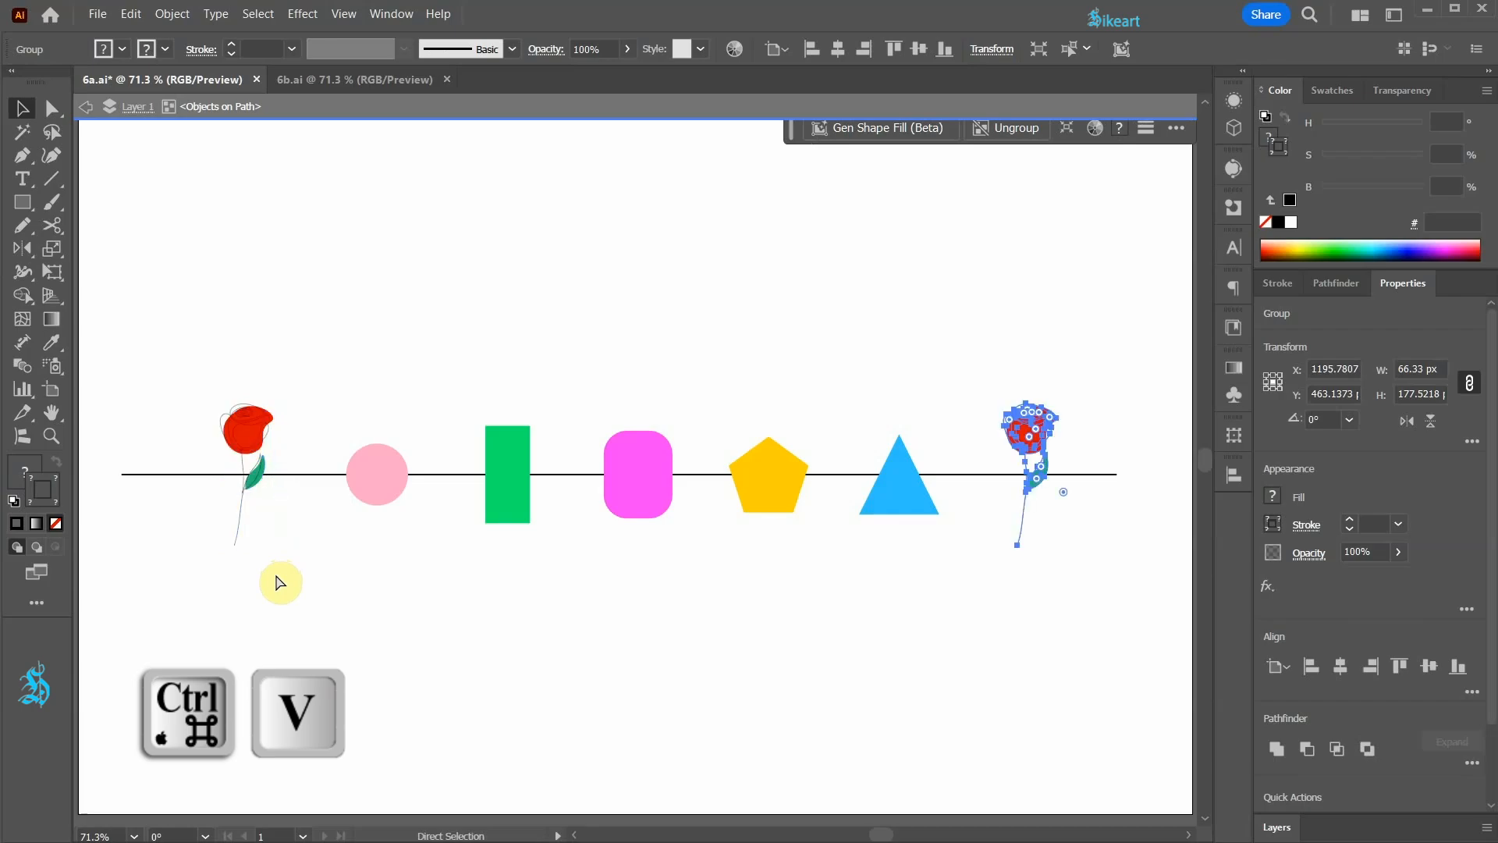
{"action": "key", "text": "v"}
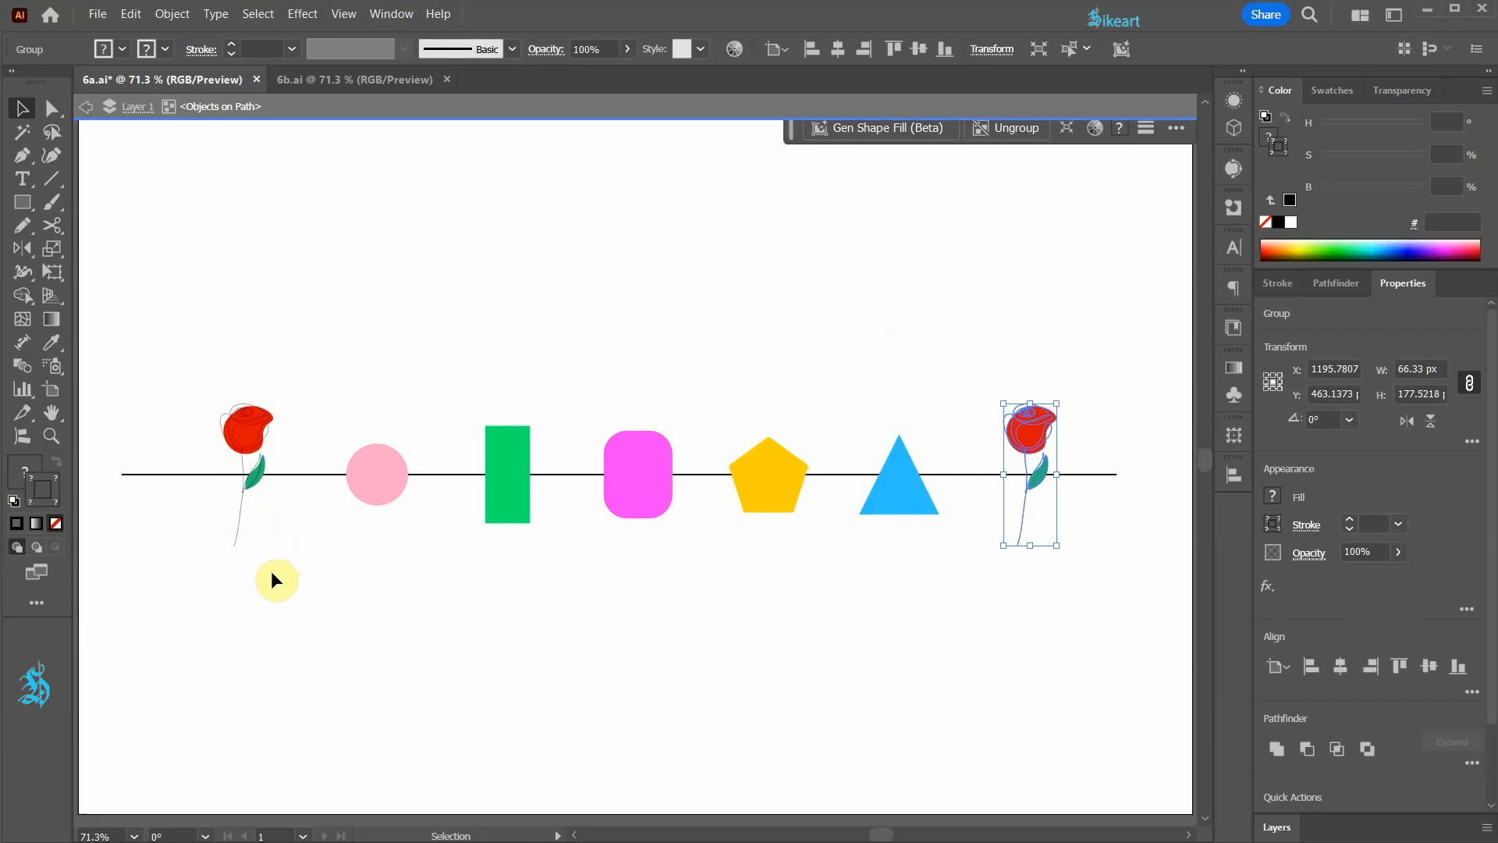
Step: Duplicate the blue triangle within the isolated group, adding the copy at the end of the row beyond the second rose
{"action": "left_click", "coordinate": [907, 505]}
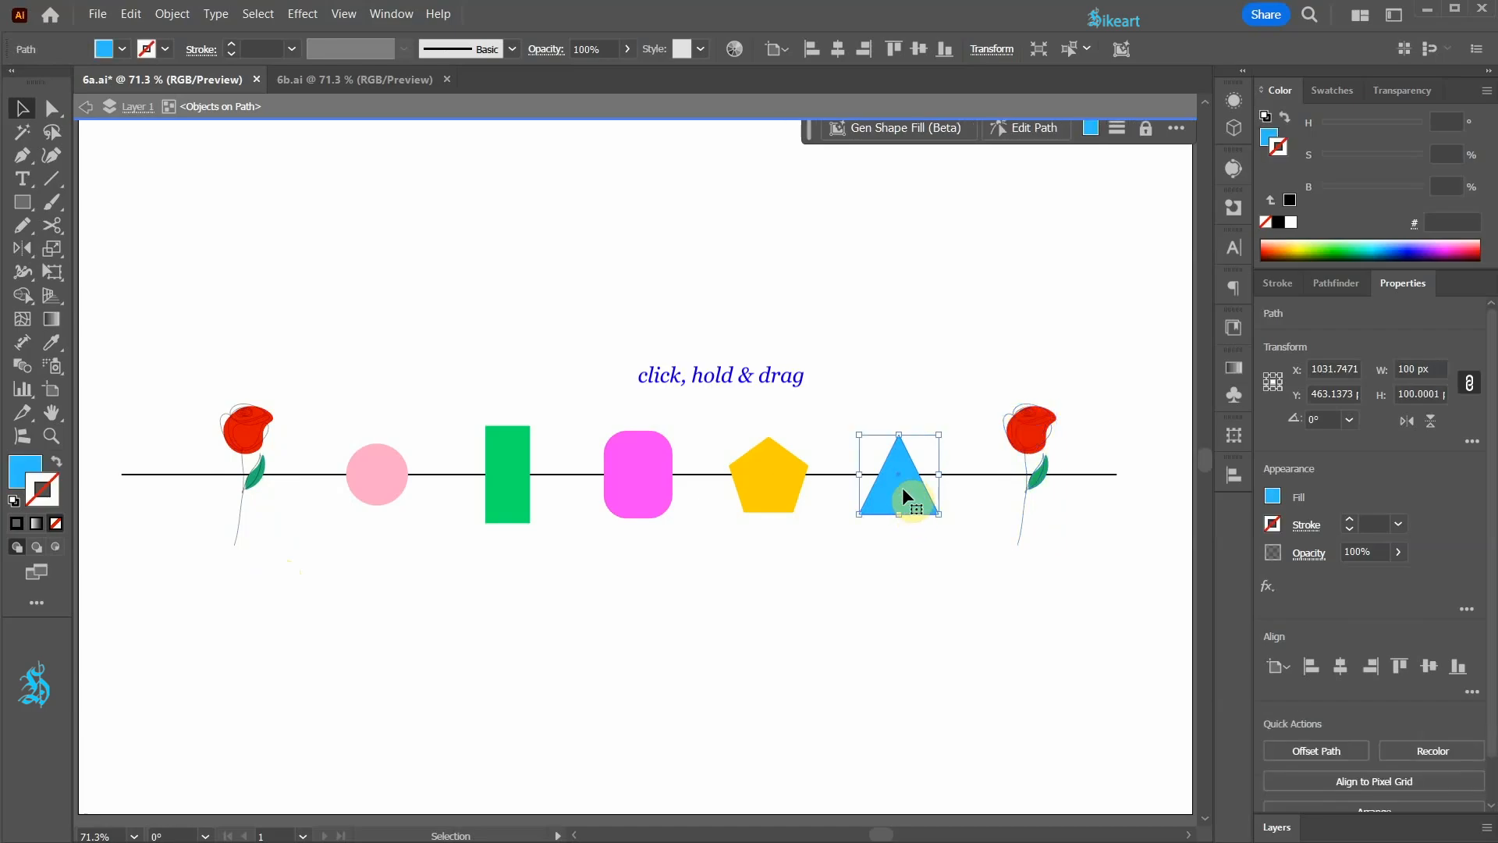
{"action": "key", "text": "alt"}
{"action": "left_click_drag", "start_coordinate": [903, 490], "coordinate": [351, 293]}
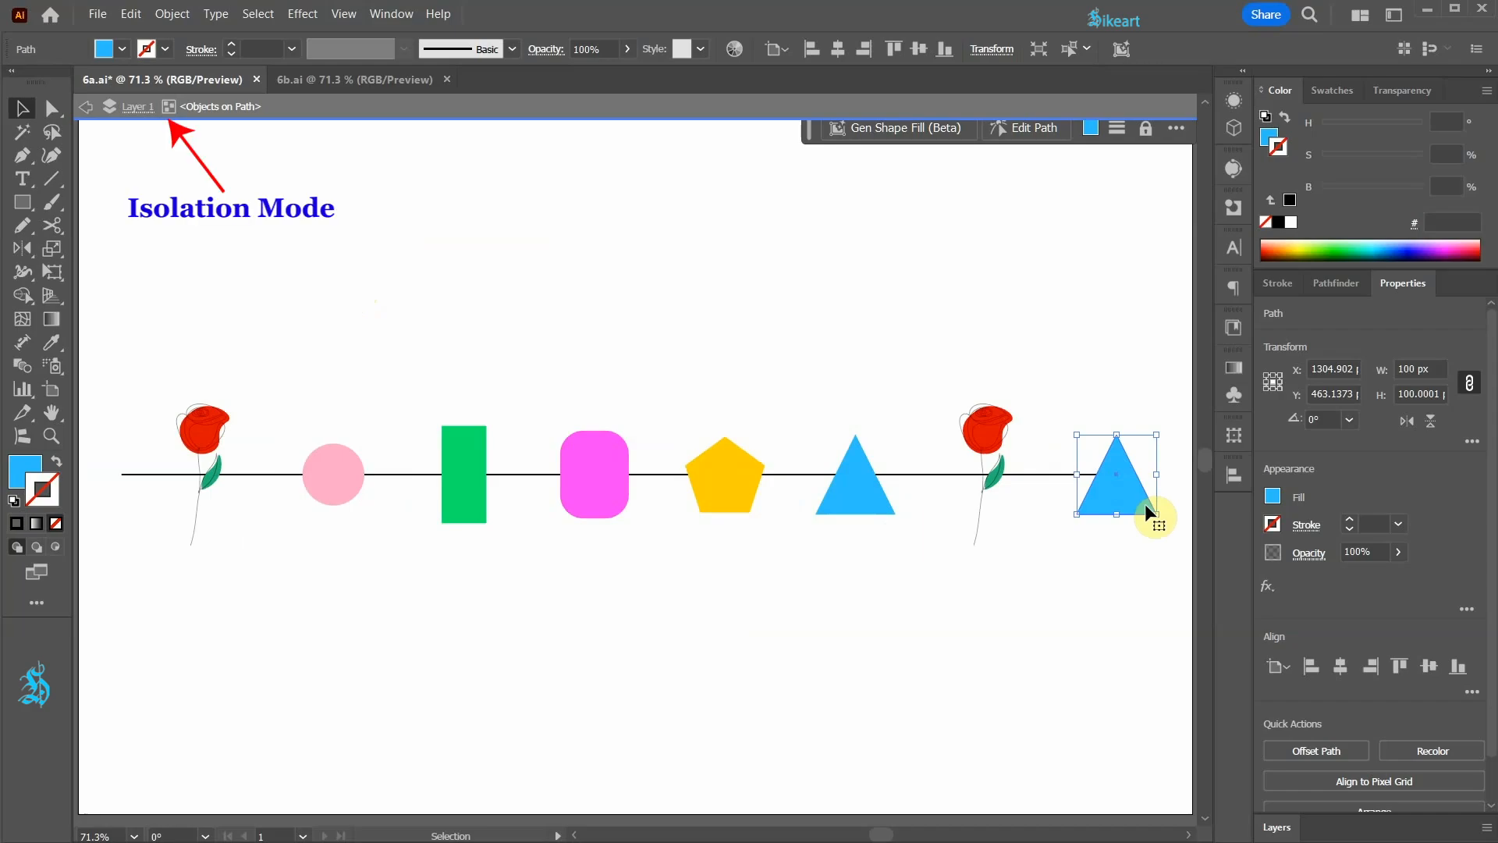
Step: Copy the first rose, pink circle, green rectangle, magenta rectangle and yellow pentagon, paste them onto the line, and exit isolation mode
{"action": "left_click", "coordinate": [205, 435]}
{"action": "left_click", "coordinate": [329, 464], "text": "shift"}
{"action": "left_click", "coordinate": [462, 447], "text": "shift"}
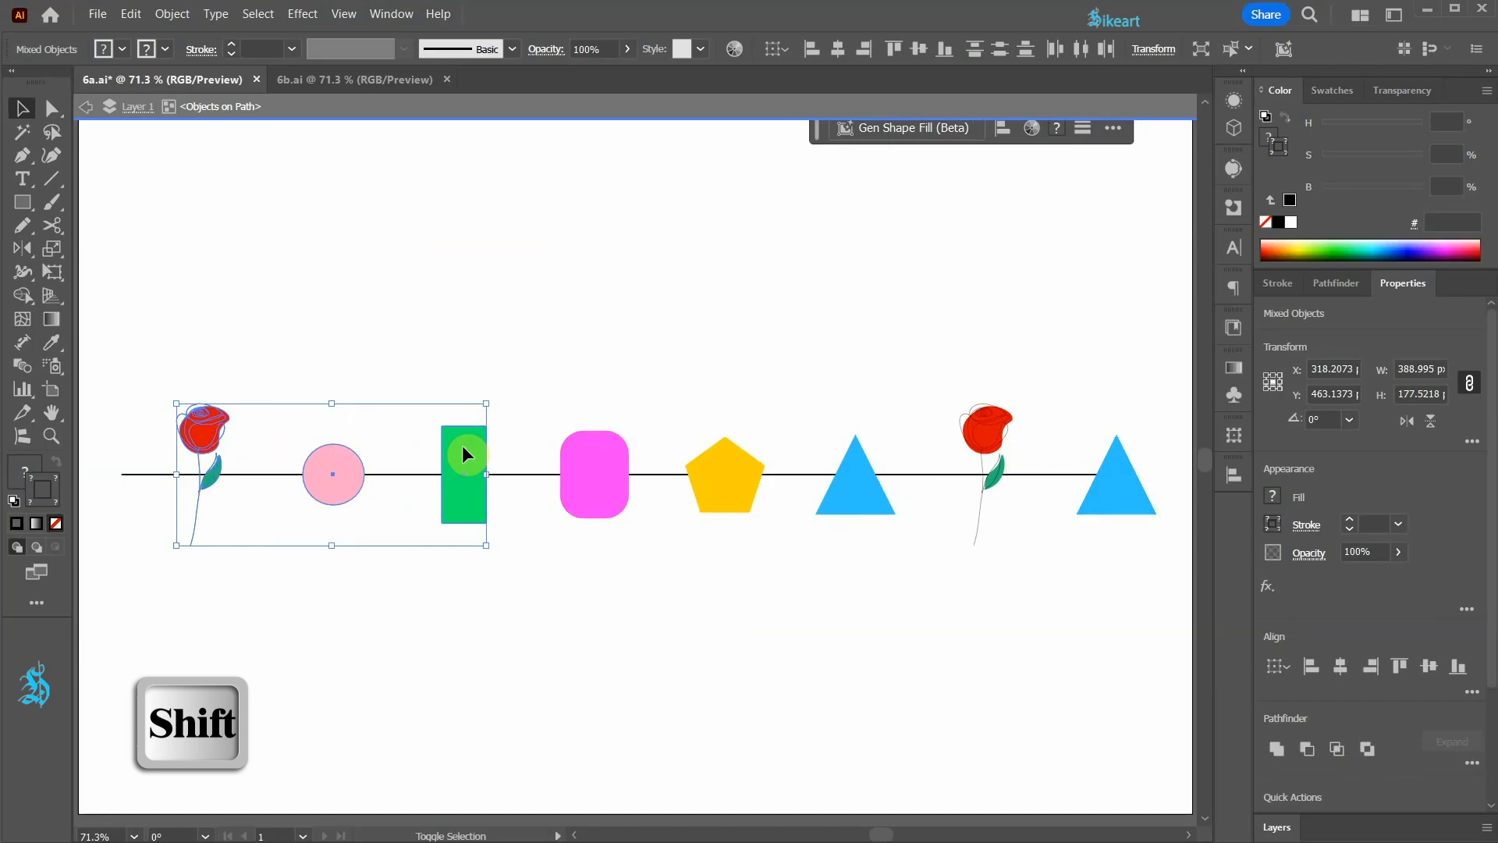
{"action": "left_click", "coordinate": [577, 449], "text": "shift"}
{"action": "left_click", "coordinate": [729, 452], "text": "shift"}
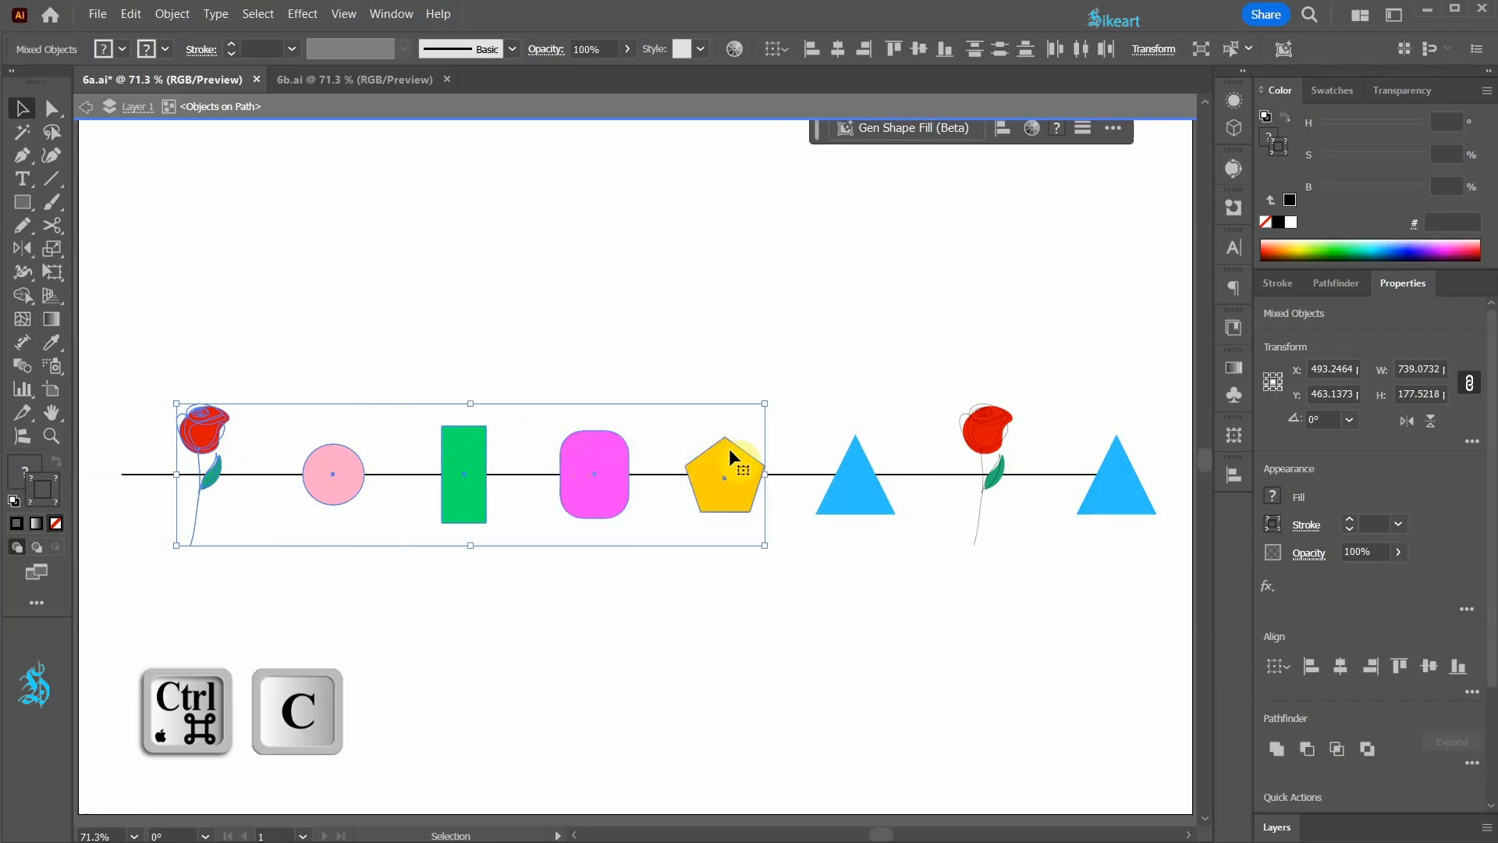
{"action": "key", "text": "ctrl+v"}
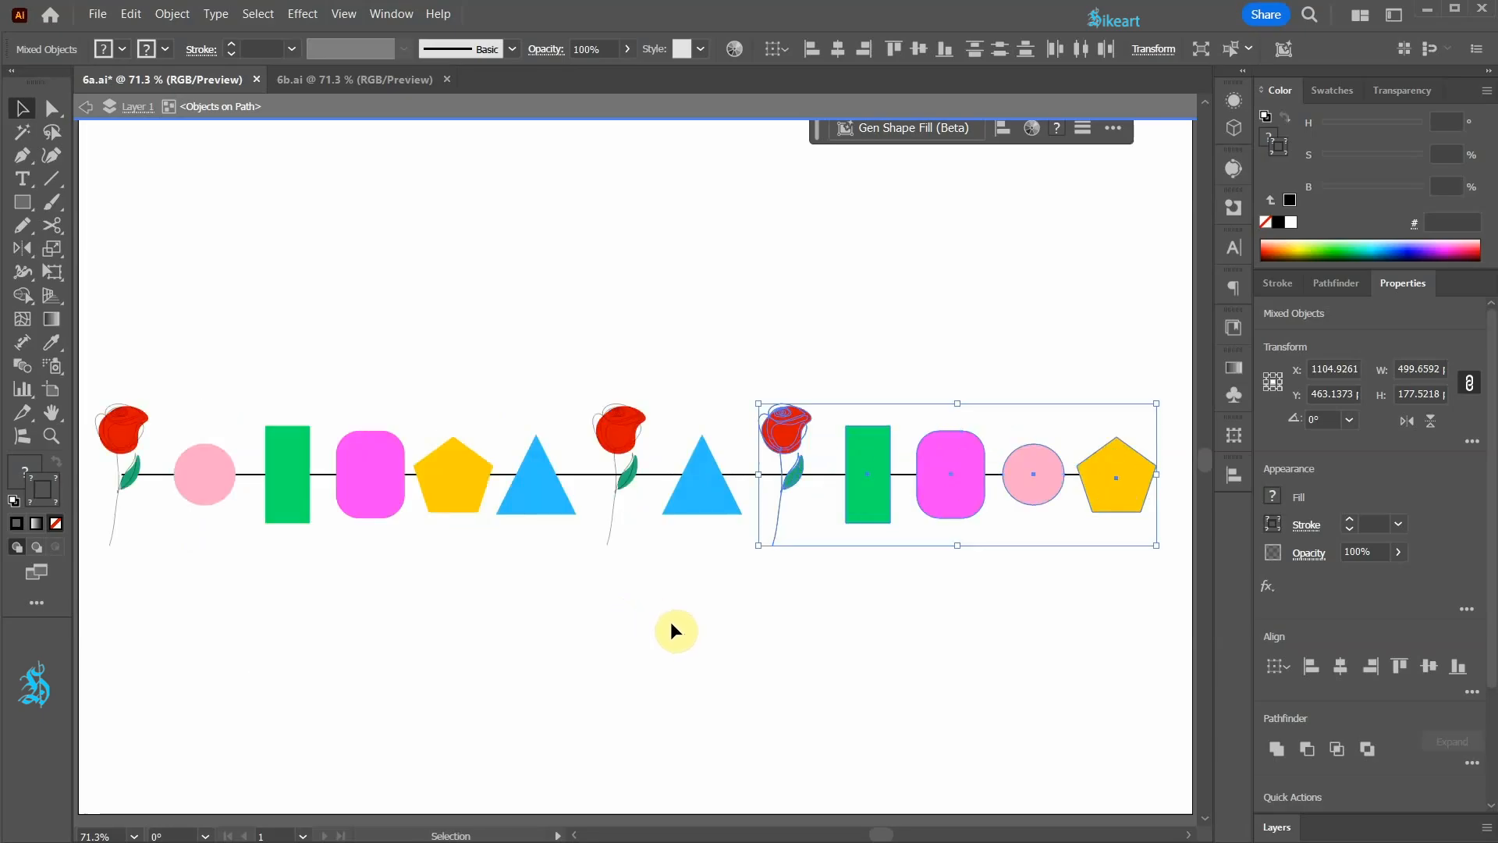
{"action": "left_click", "coordinate": [846, 575]}
{"action": "double_click", "coordinate": [829, 578]}
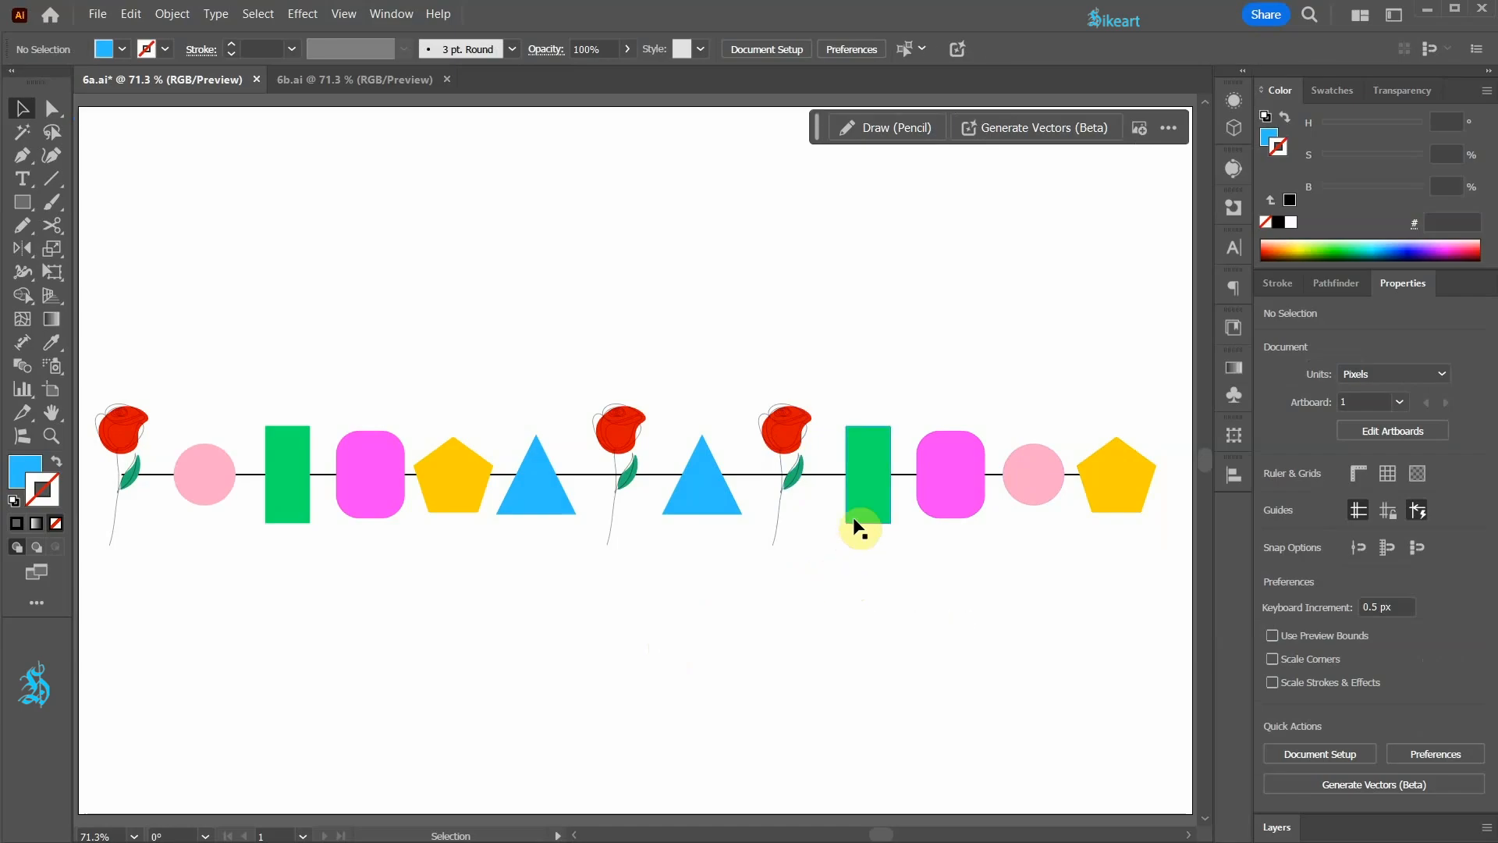
Step: Detach the second magenta rounded rectangle from the path and move it to the empty area below the row
{"action": "left_click", "coordinate": [861, 485]}
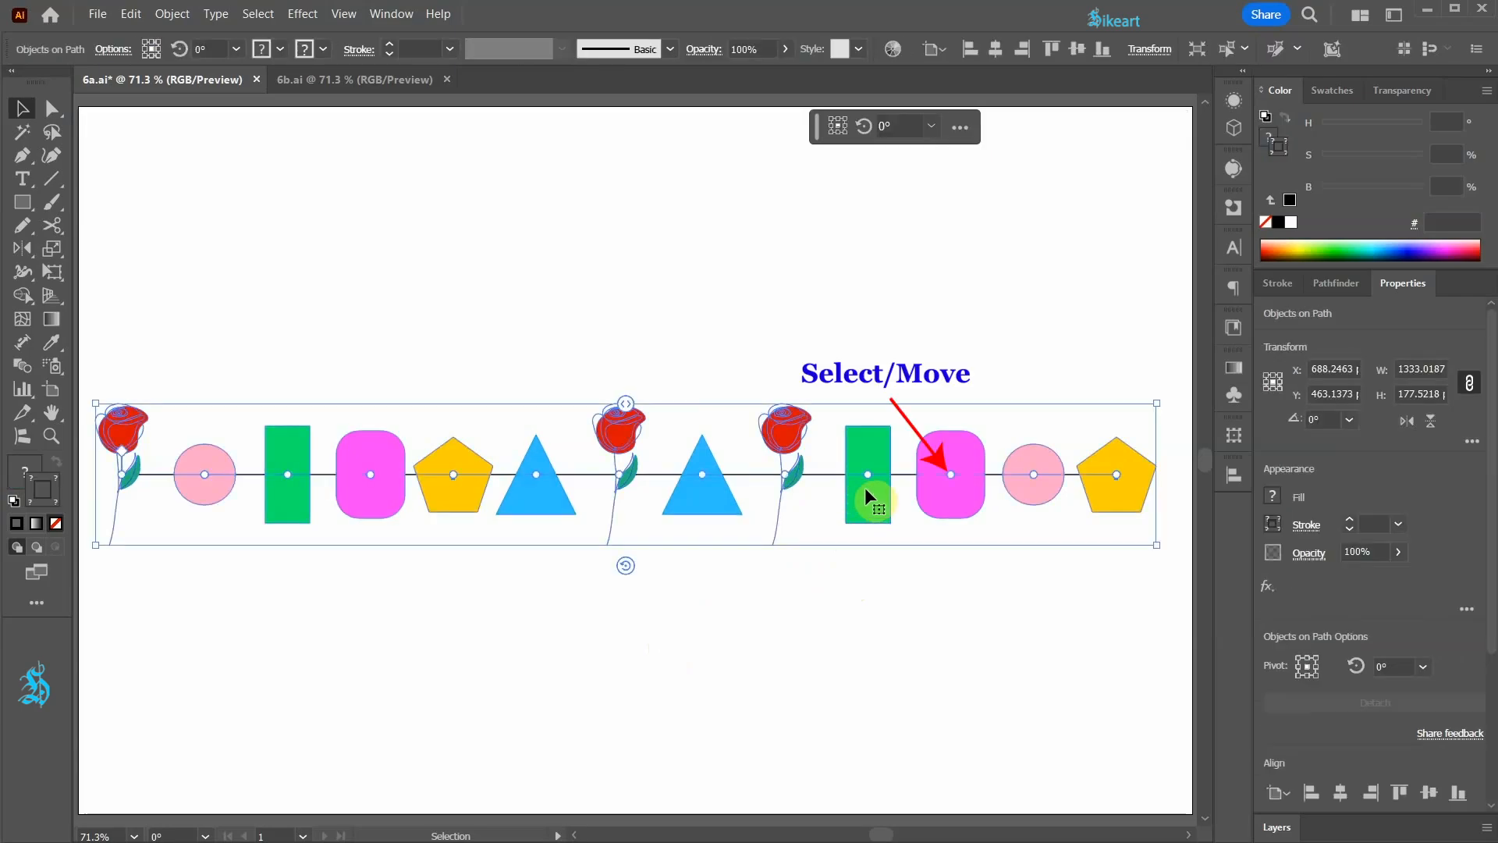
{"action": "left_click", "coordinate": [954, 471]}
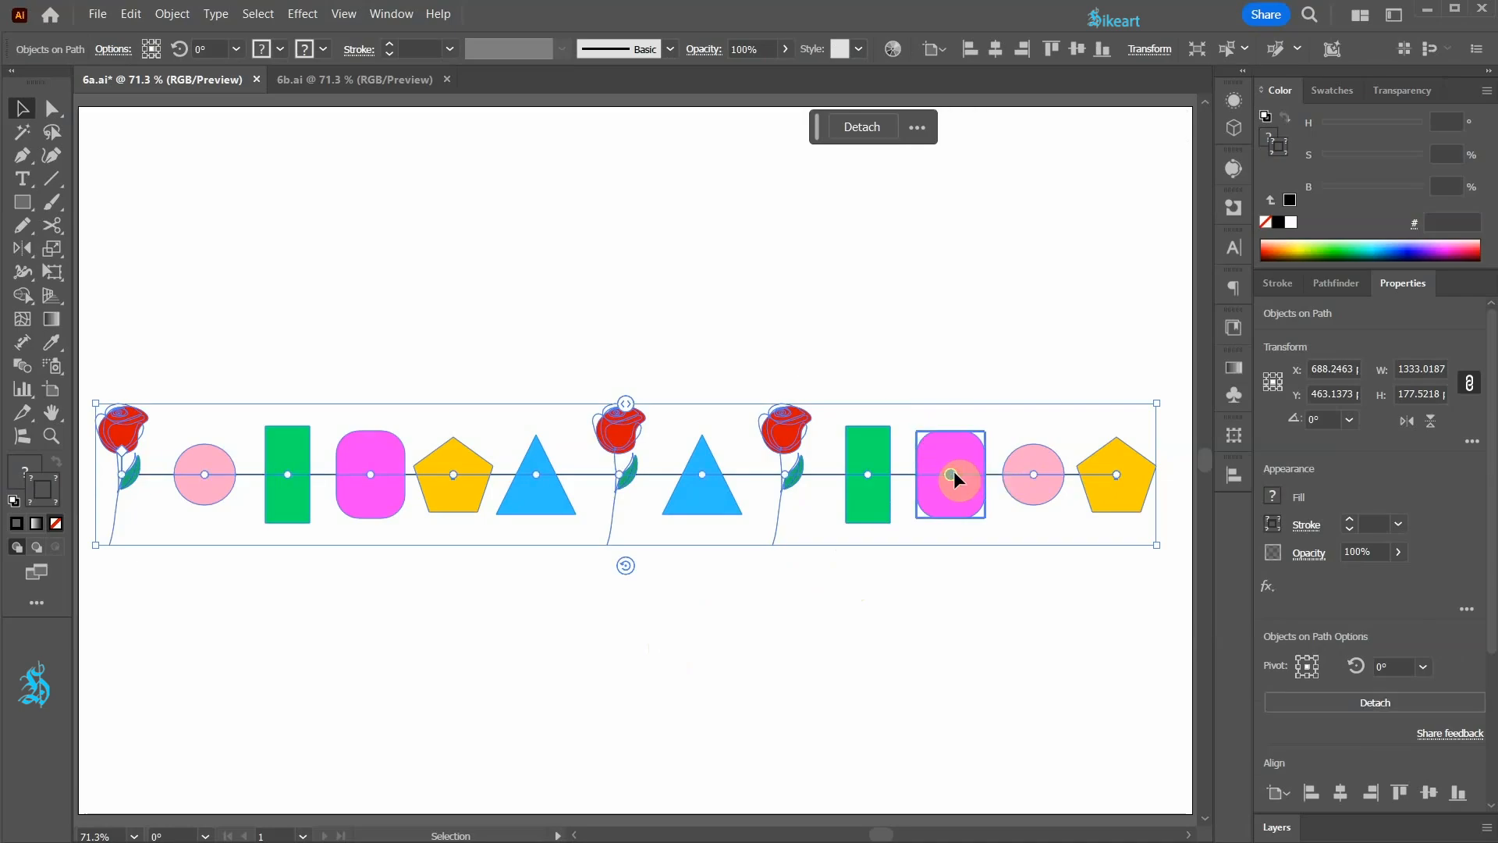
{"action": "left_click", "coordinate": [860, 128]}
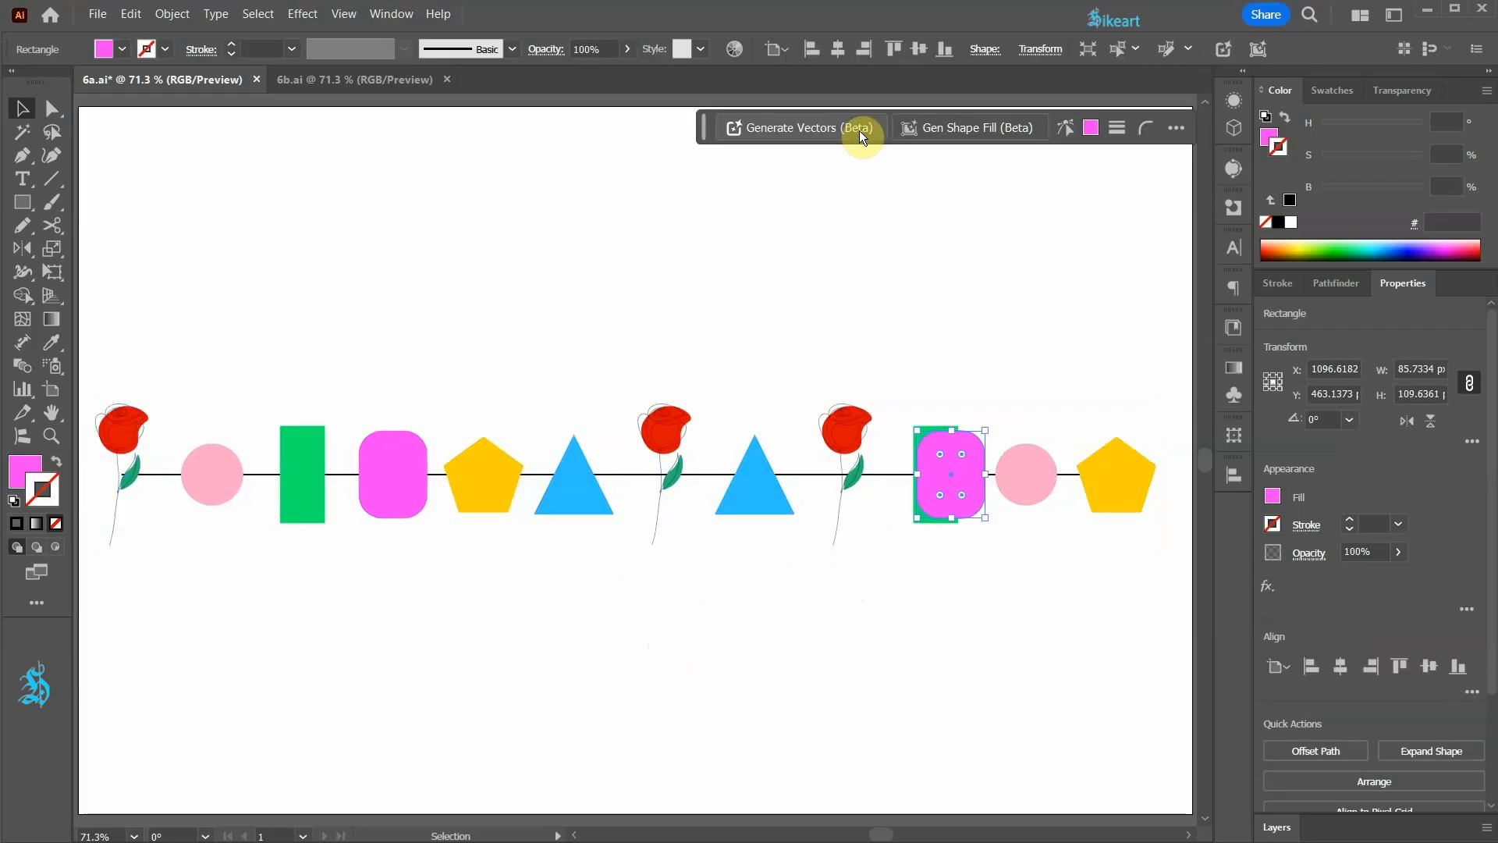
{"action": "left_click_drag", "start_coordinate": [967, 469], "coordinate": [900, 668]}
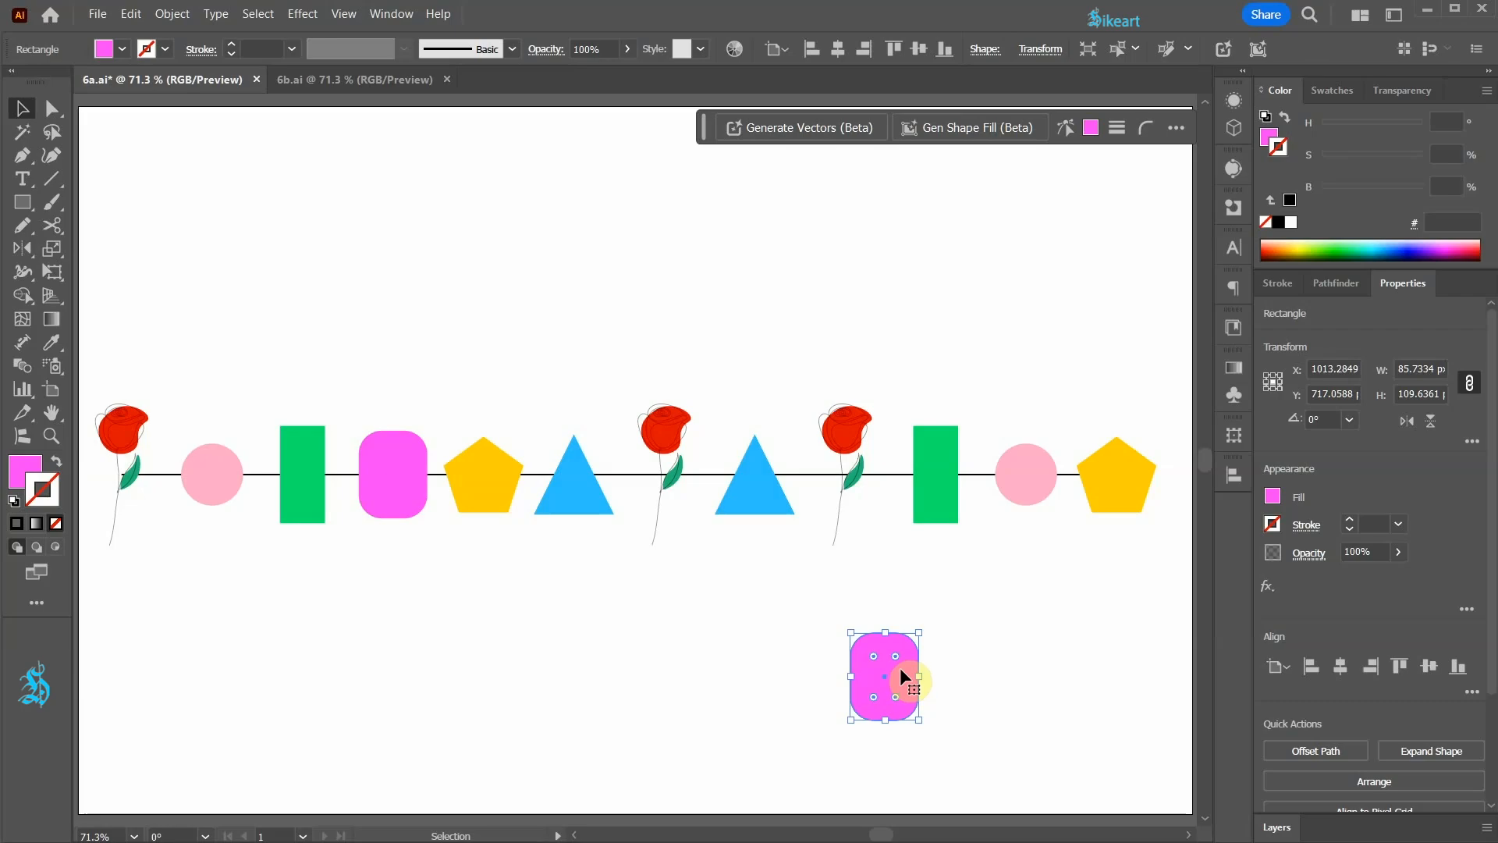
Step: Delete the detached magenta rounded rectangle below the row
{"action": "left_click", "coordinate": [26, 438]}
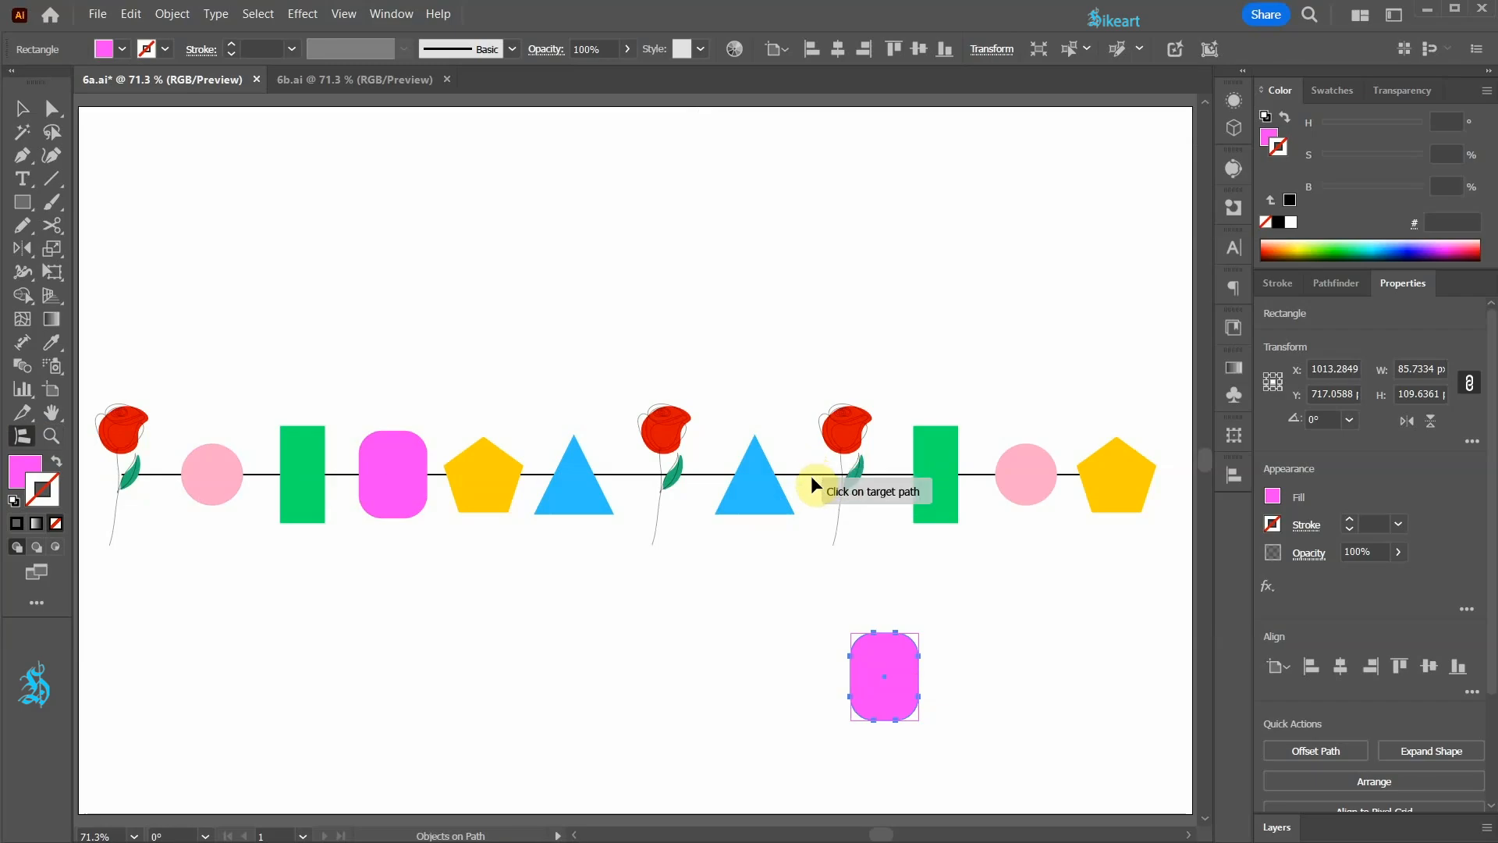
{"action": "key", "text": "v"}
{"action": "left_click", "coordinate": [795, 701]}
{"action": "left_click", "coordinate": [890, 704]}
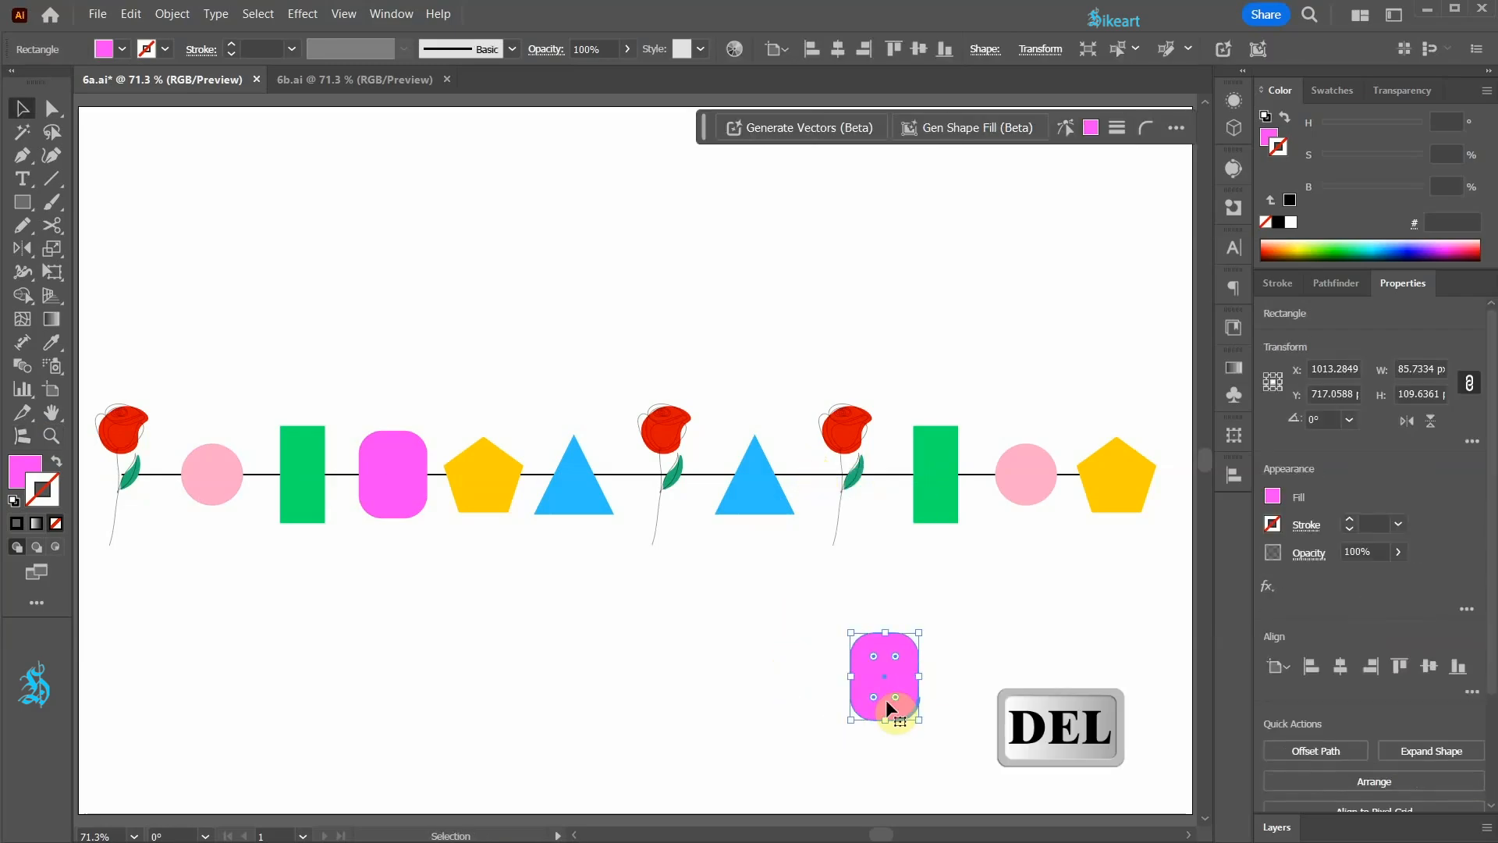
{"action": "key", "text": "Delete"}
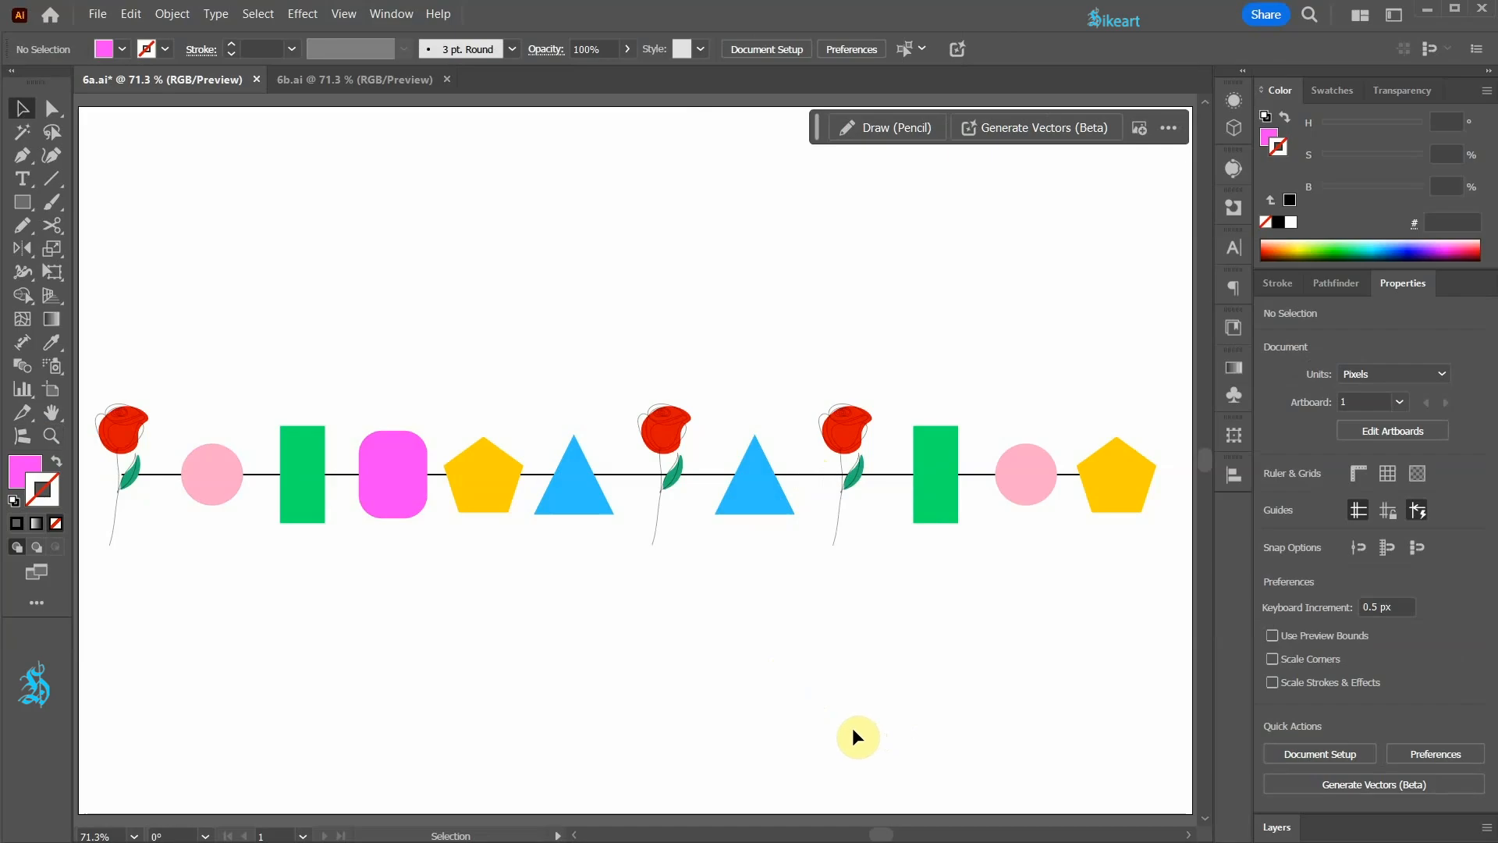
Step: Isolate the objects-on-path group, copy the third rose and paste six duplicates at the end of the line
{"action": "left_click", "coordinate": [845, 437]}
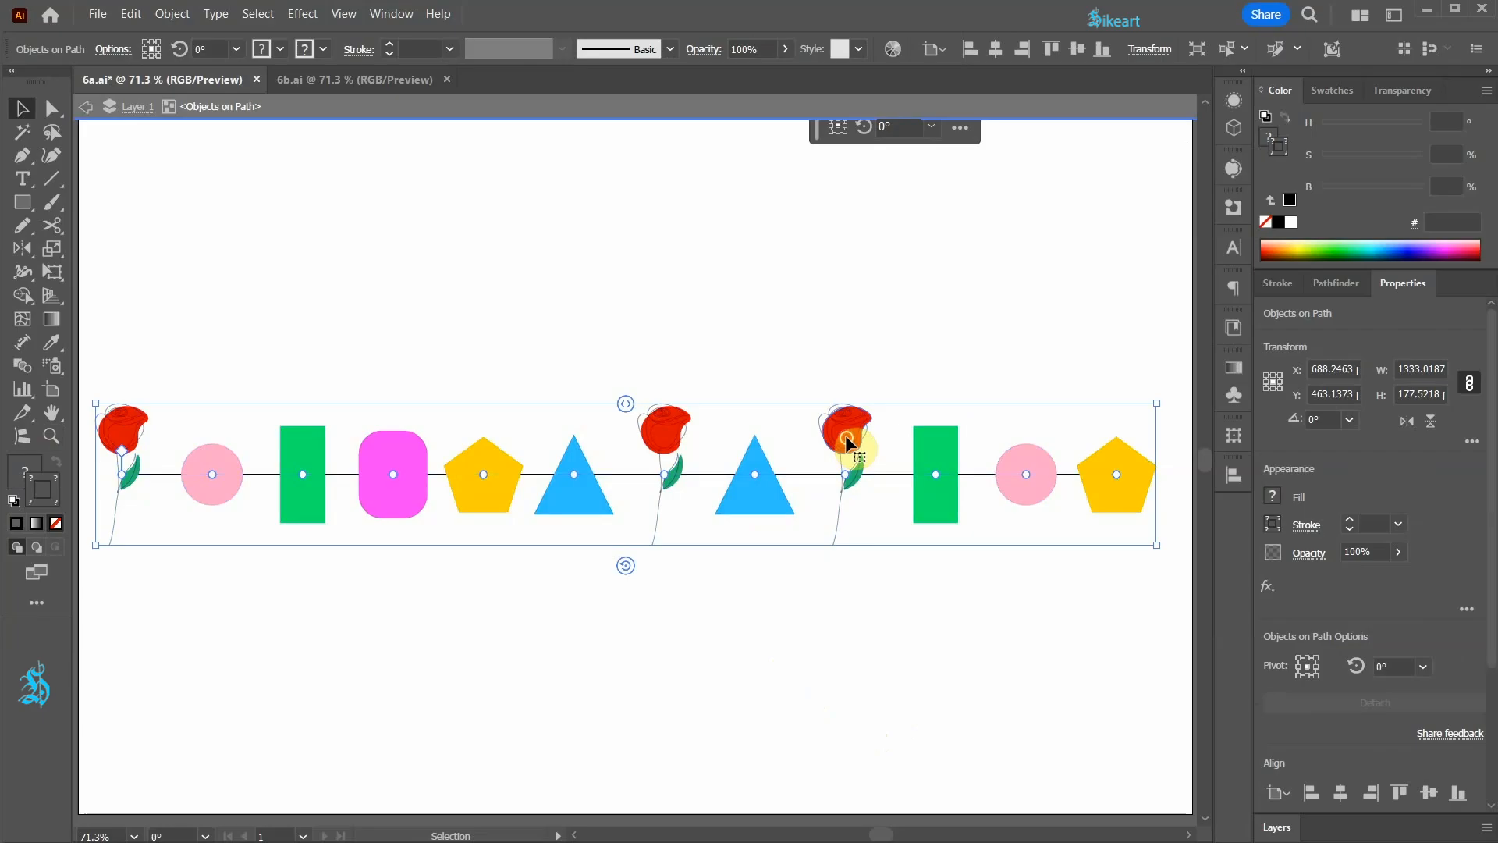
{"action": "left_click", "coordinate": [845, 434]}
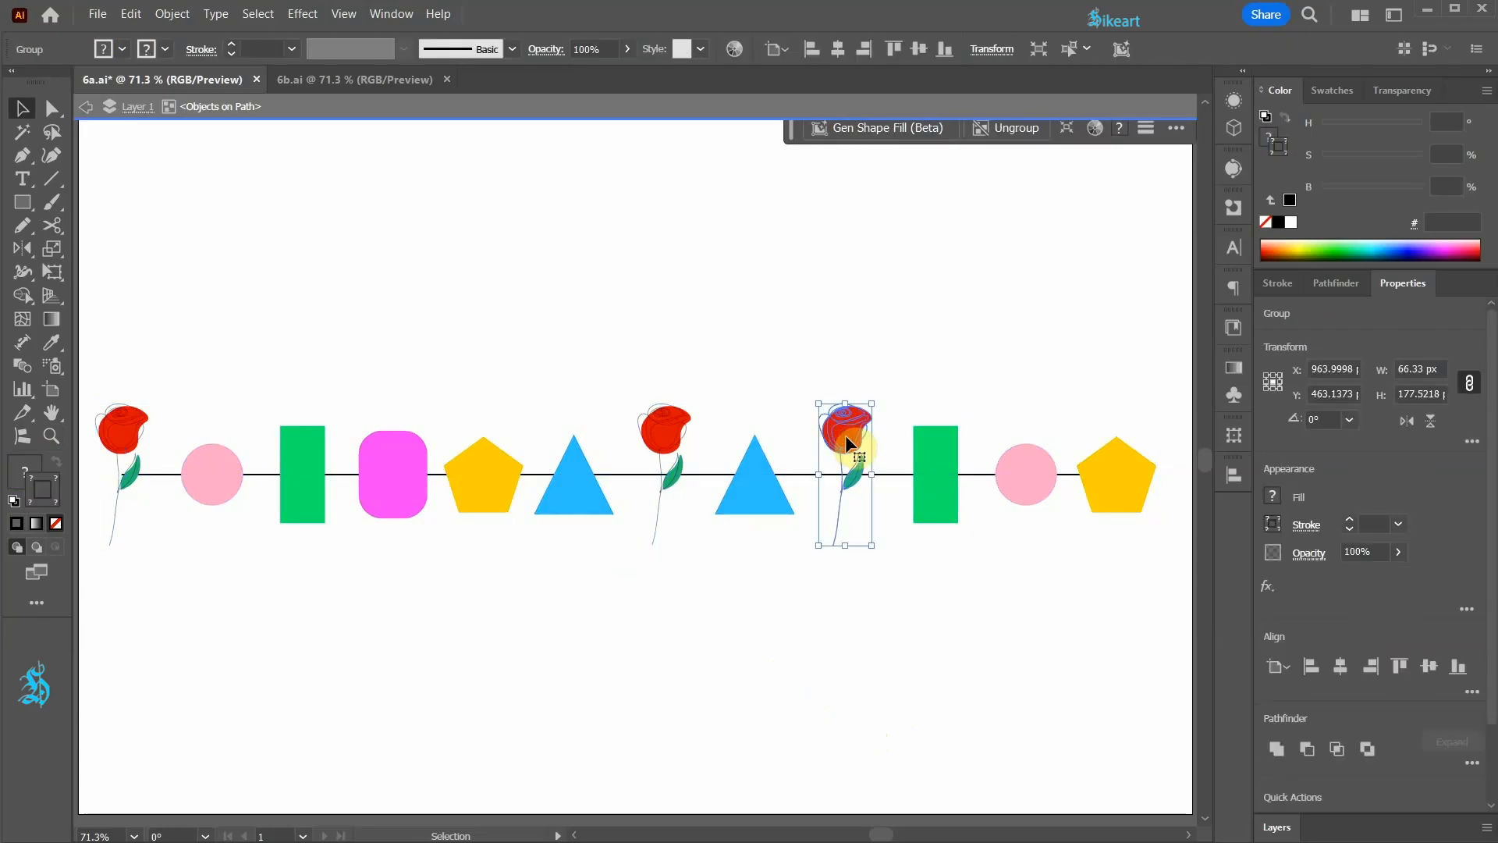
{"action": "key", "text": "ctrl+c"}
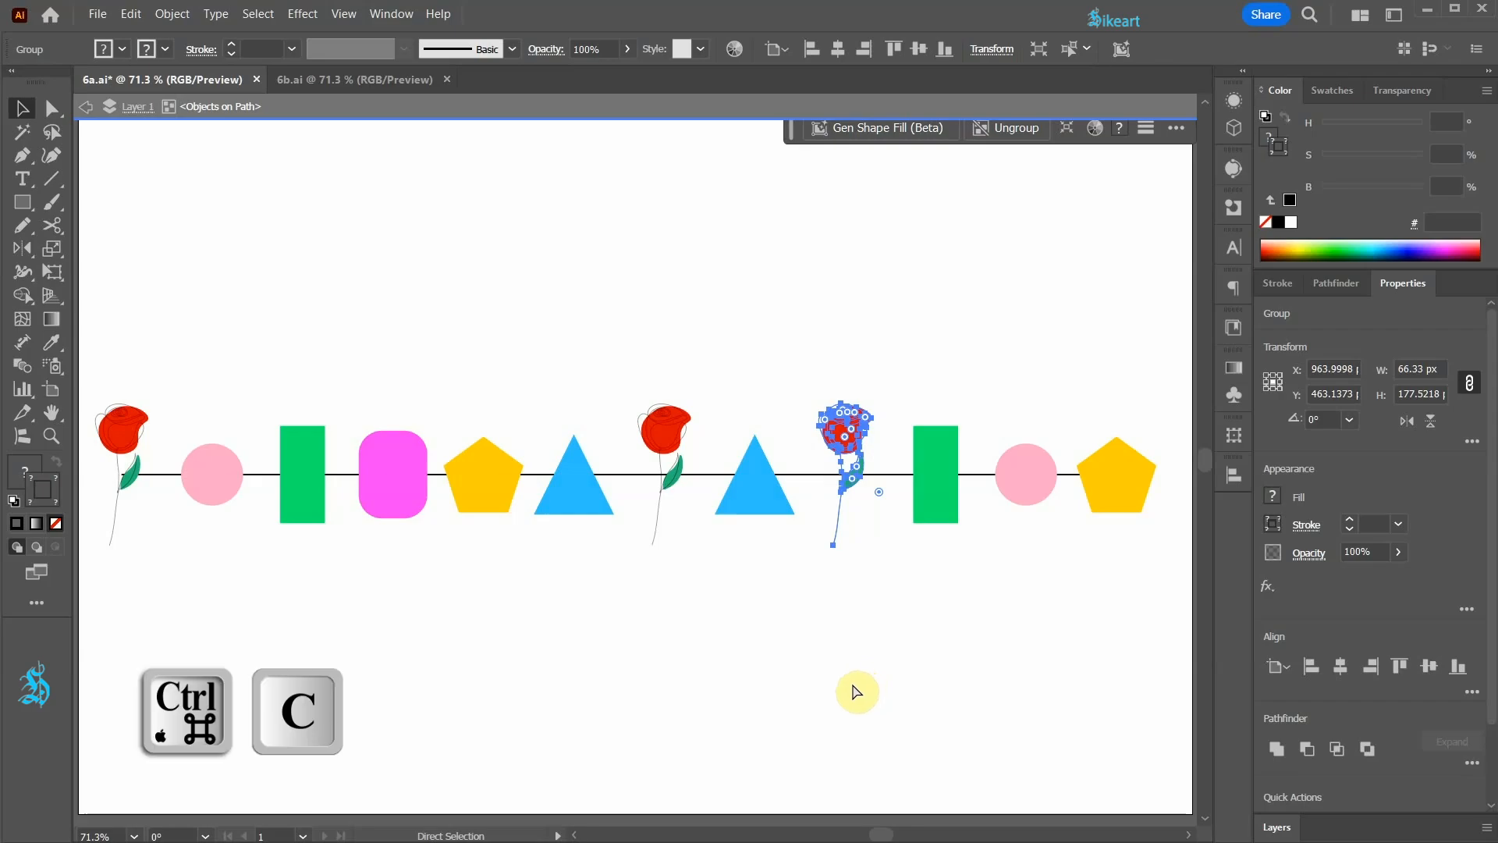
{"action": "key", "text": "ctrl+v"}
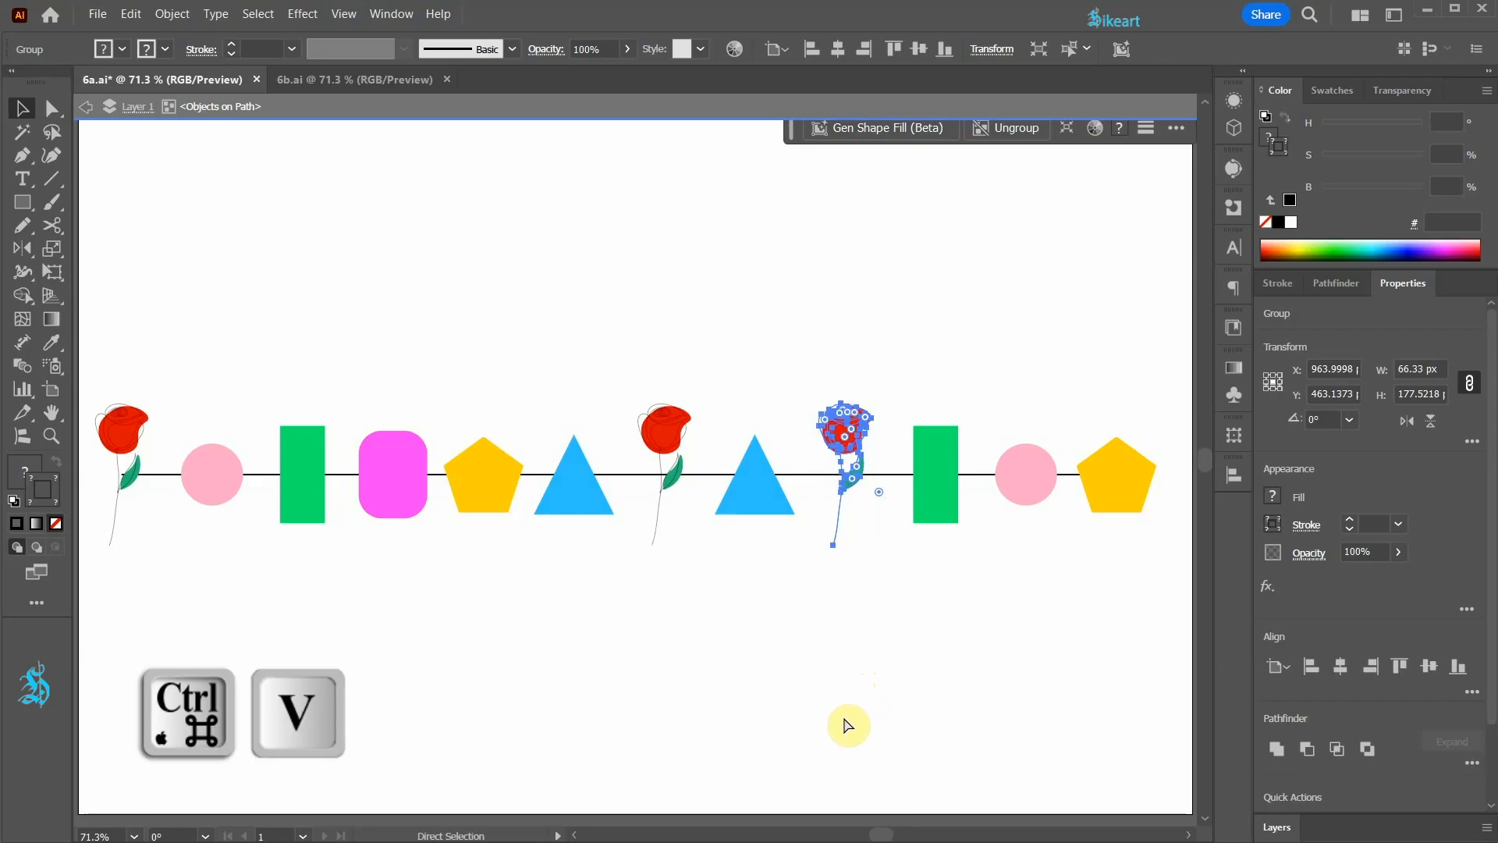
{"action": "key", "text": "ctrl+d"}
{"action": "key", "text": "ctrl+d"}
{"action": "key", "text": "ctrl+d"}
{"action": "key", "text": "ctrl+d"}
{"action": "key", "text": "ctrl+d"}
{"action": "key", "text": "ctrl+d"}
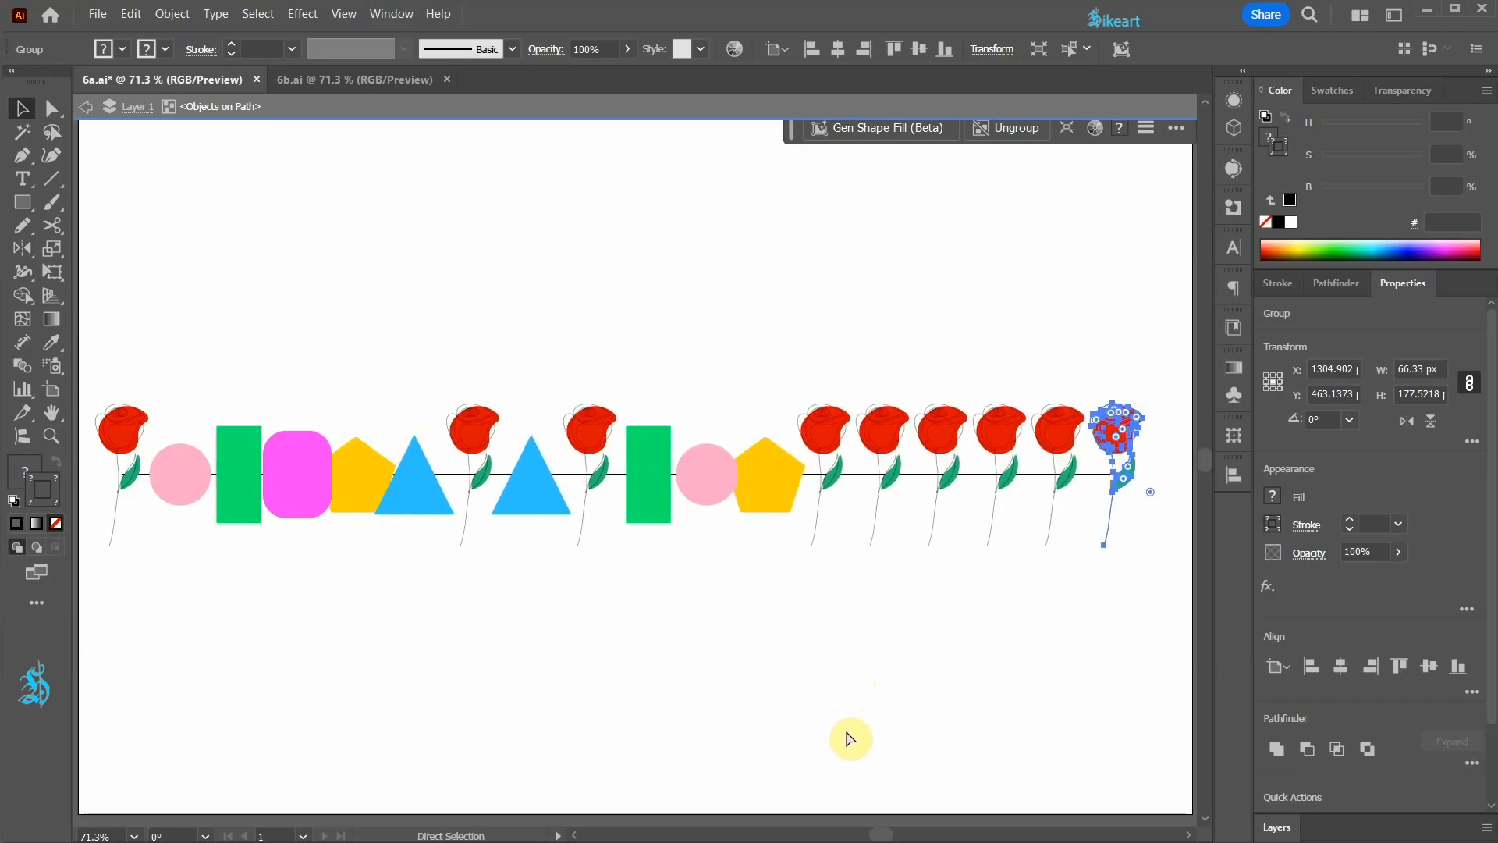
{"action": "left_click", "coordinate": [846, 732]}
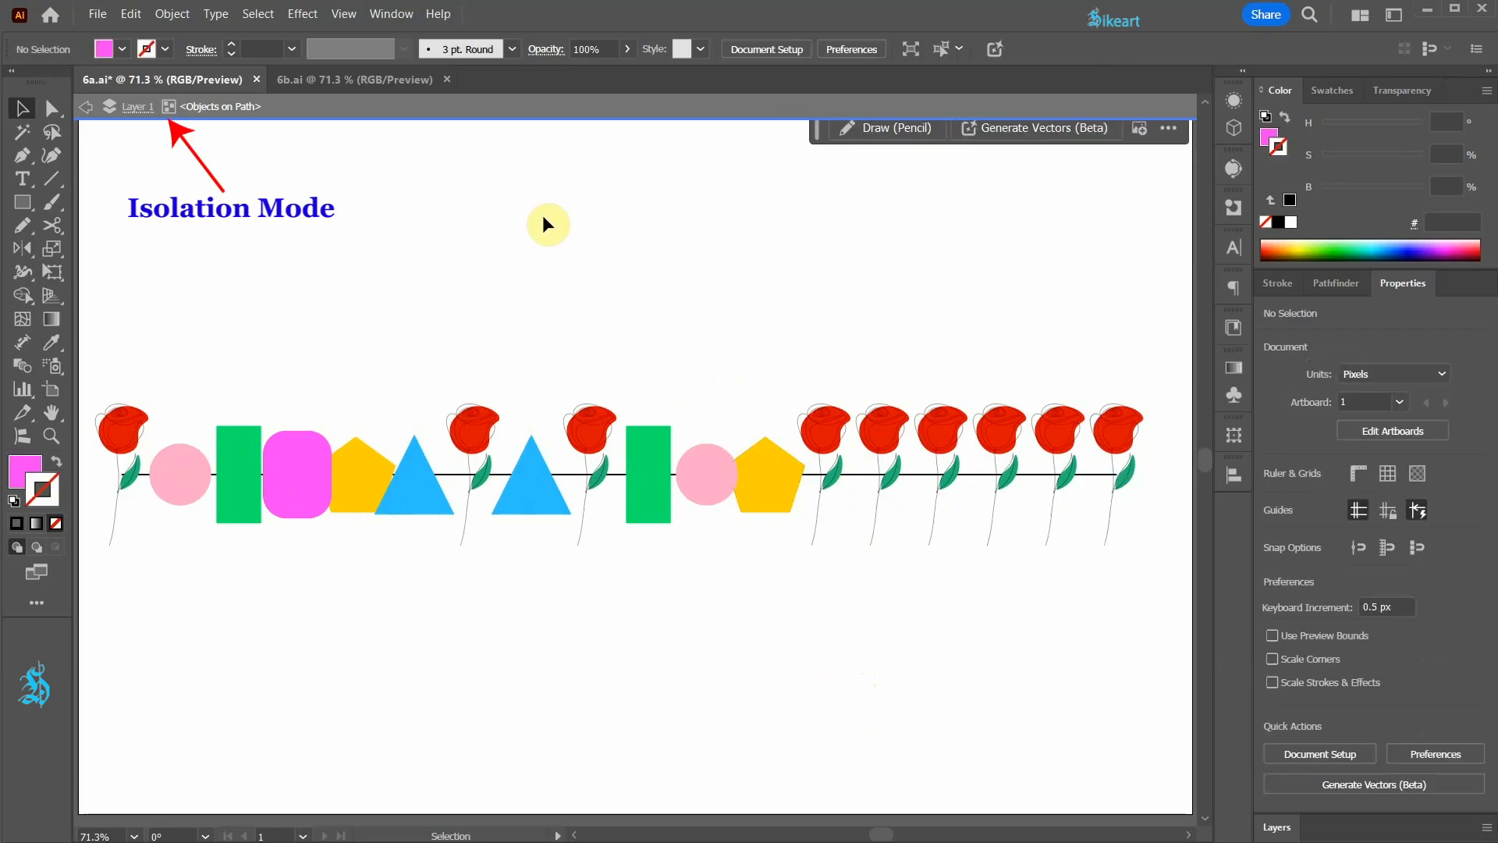
Step: Delete the first five of the six pasted roses, keeping only the one at the end of the line
{"action": "left_click", "coordinate": [819, 442]}
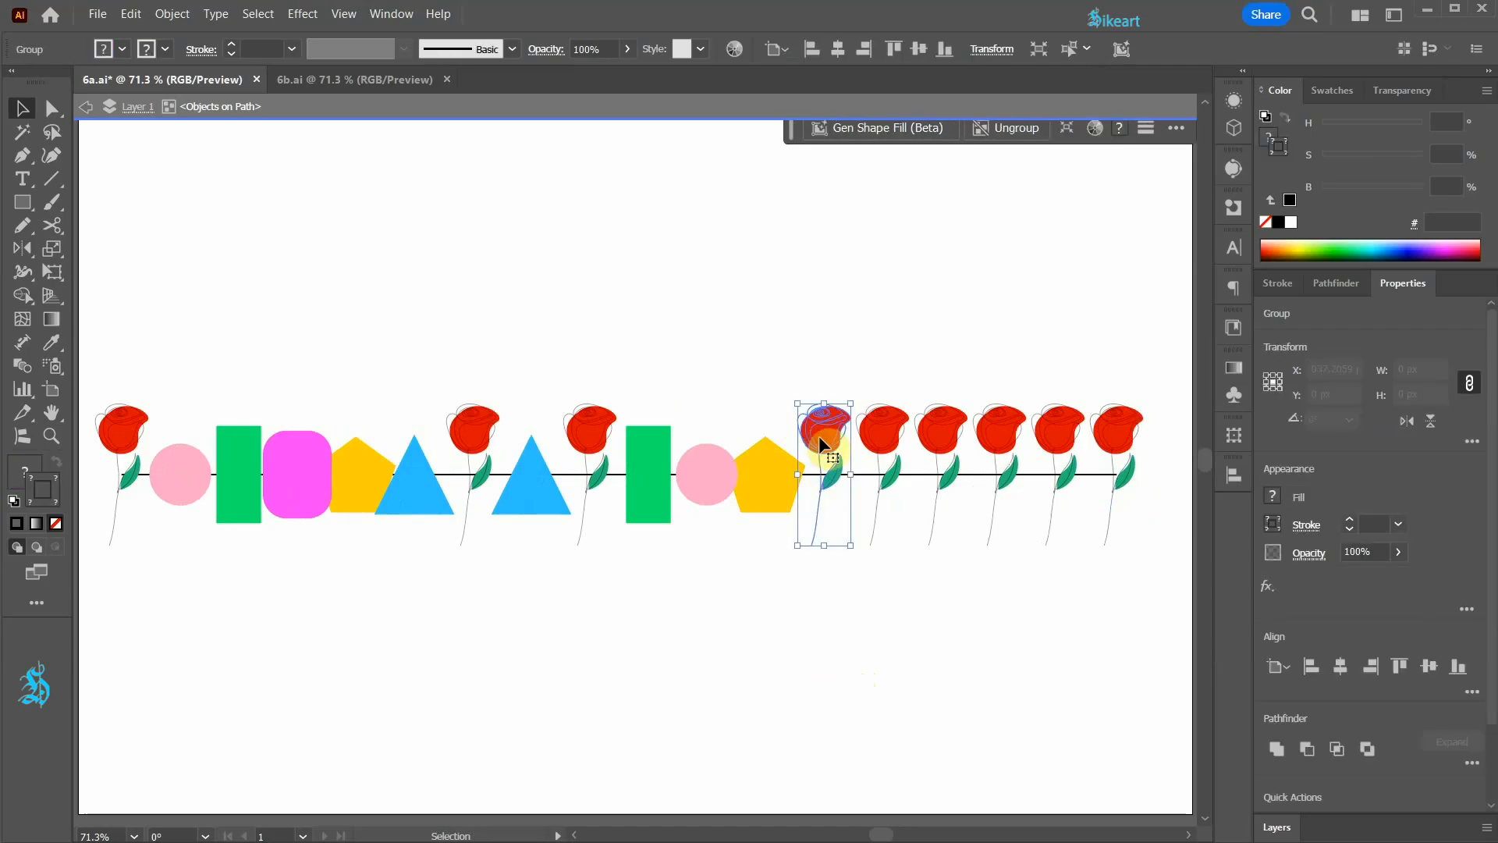
{"action": "left_click", "coordinate": [873, 428], "text": "shift"}
{"action": "left_click", "coordinate": [932, 428], "text": "shift"}
{"action": "left_click", "coordinate": [977, 429], "text": "shift"}
{"action": "left_click", "coordinate": [1056, 431], "text": "shift"}
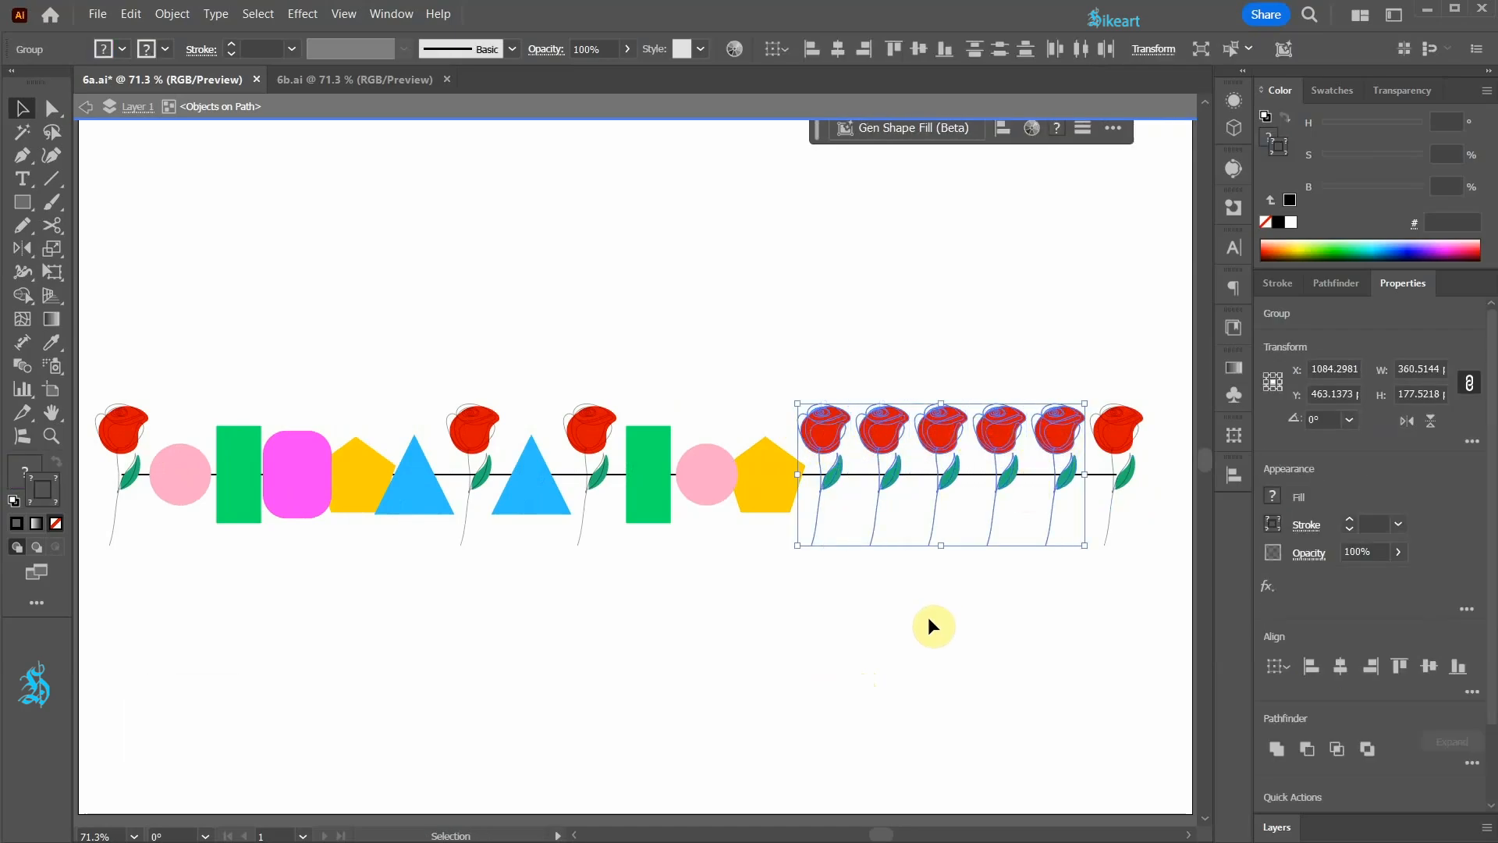
{"action": "key", "text": "Delete"}
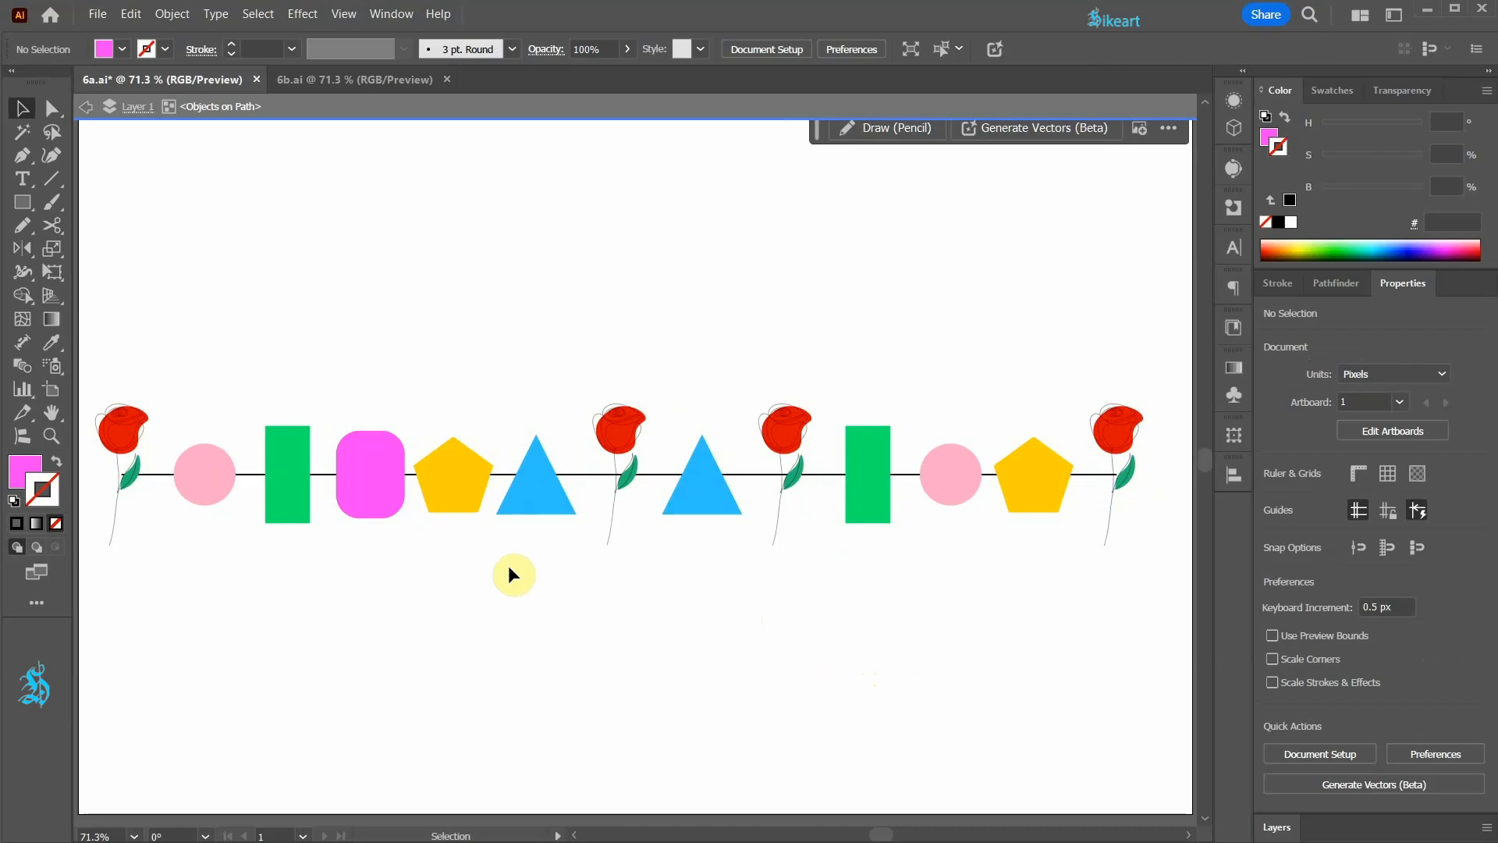
Step: Shrink the second green rectangle proportionally about its centre to about 31 by 68 px
{"action": "left_click", "coordinate": [869, 515]}
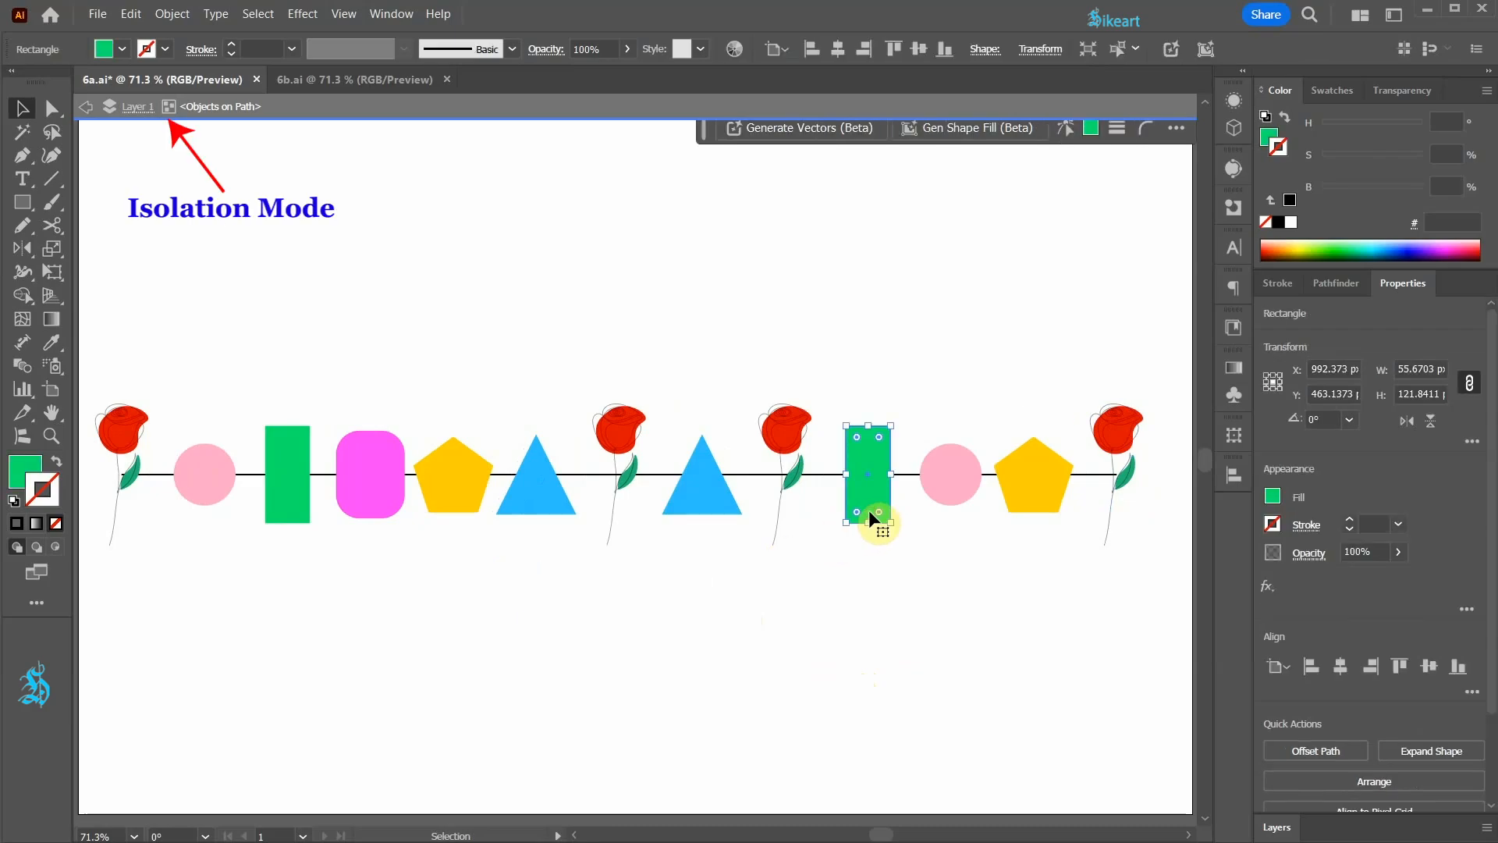
{"action": "left_click_drag", "start_coordinate": [891, 427], "coordinate": [882, 449]}
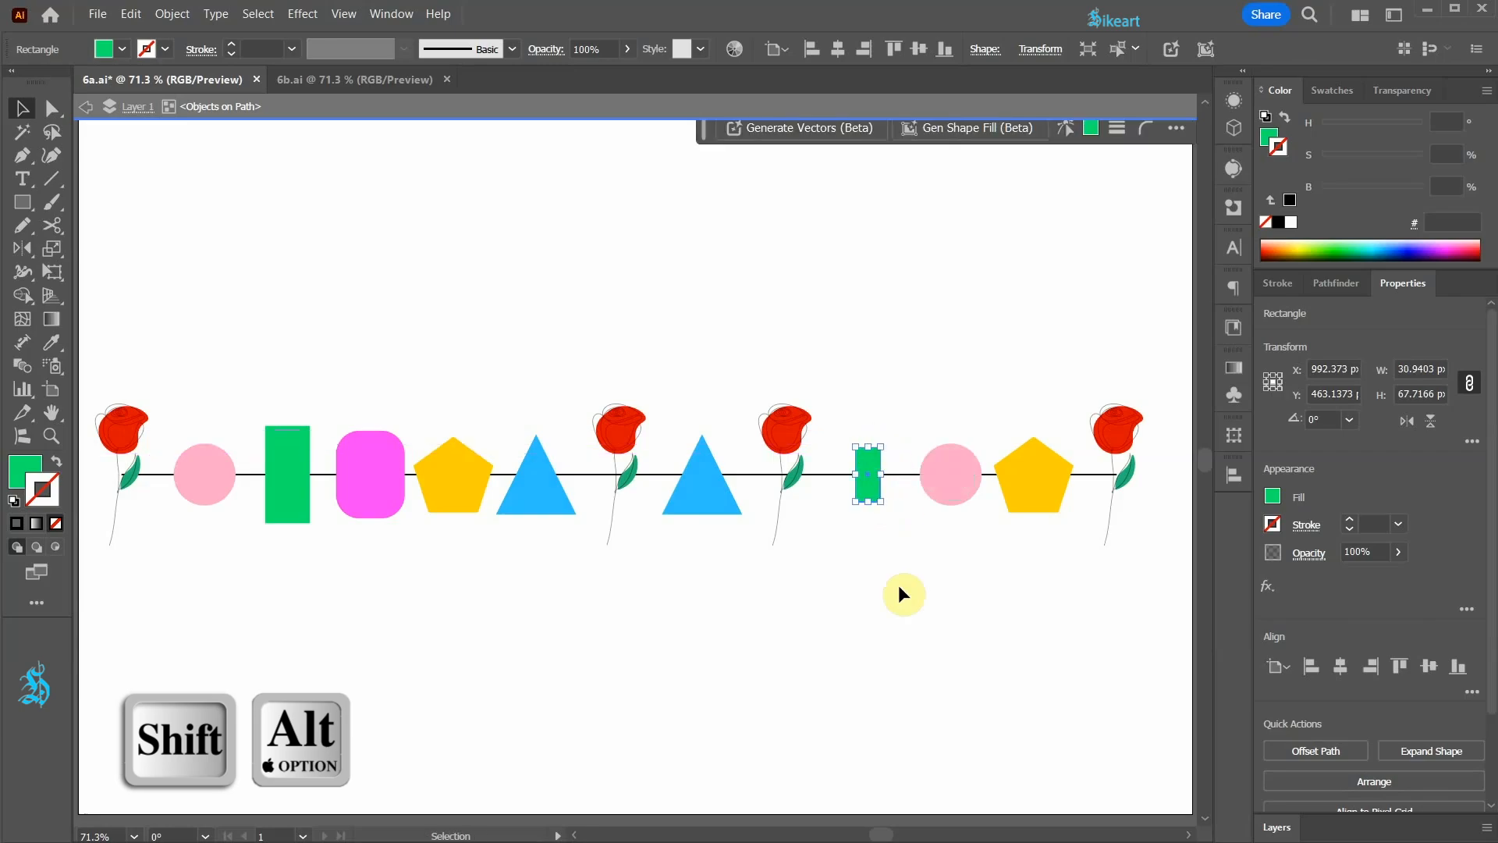
{"action": "left_click", "coordinate": [889, 579]}
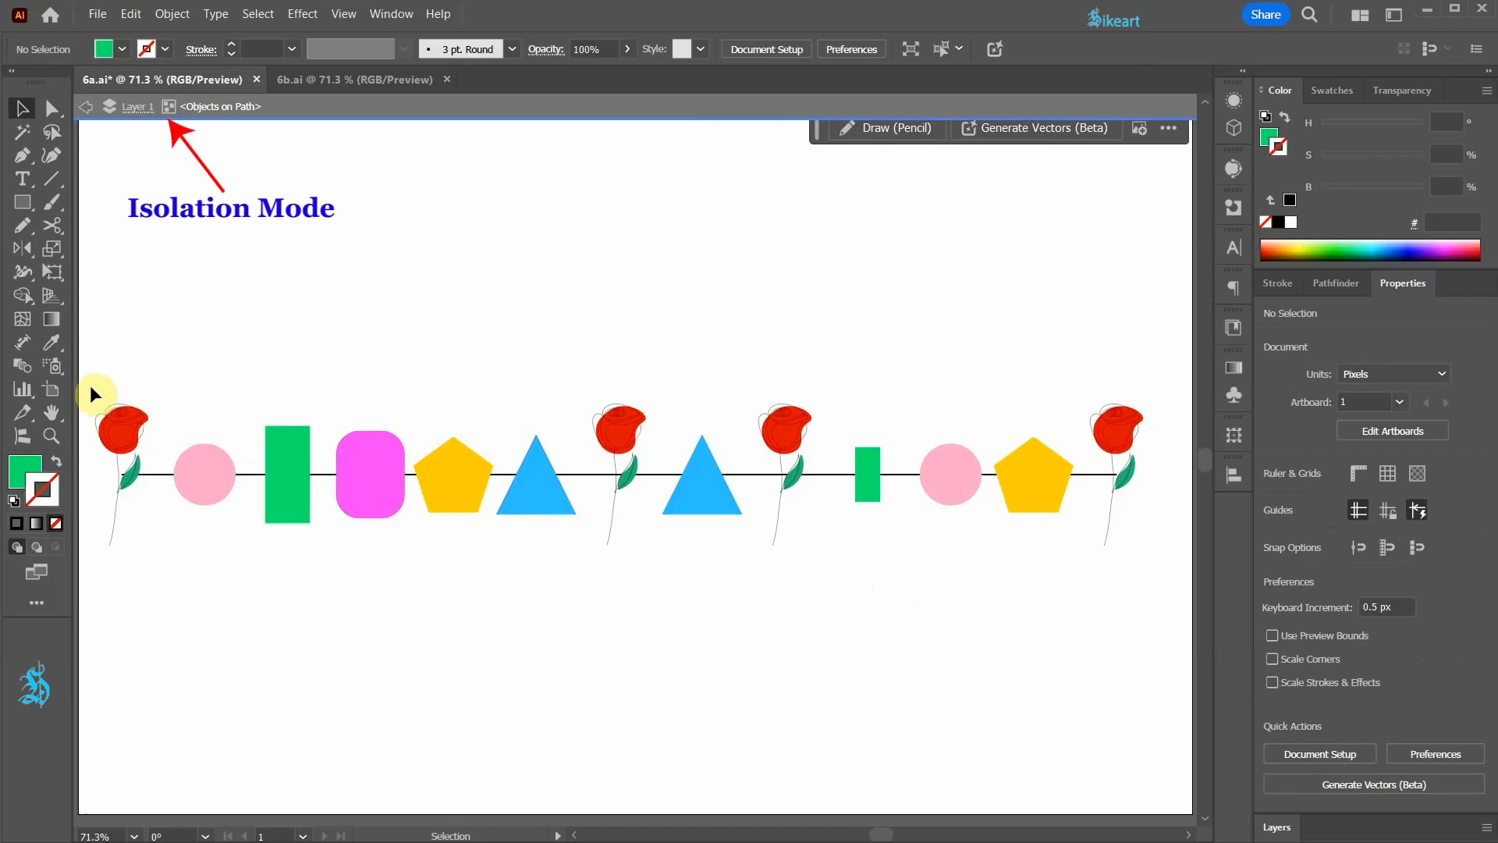
Step: Scale all objects on the line uniformly to 84% with the Scale tool and exit isolation mode
{"action": "left_click_drag", "start_coordinate": [108, 386], "coordinate": [1143, 463]}
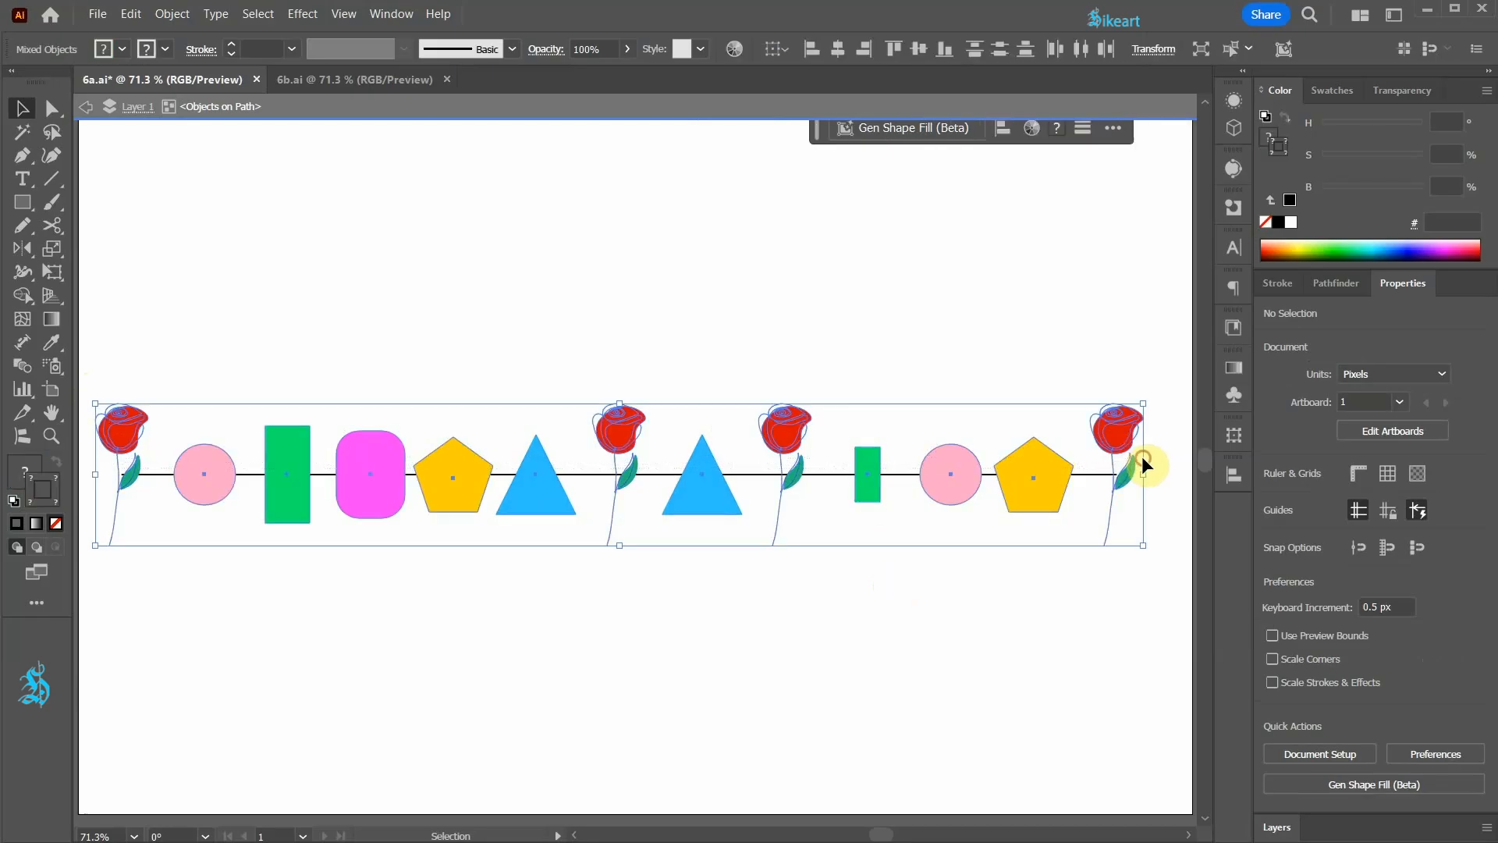
{"action": "key", "text": "s"}
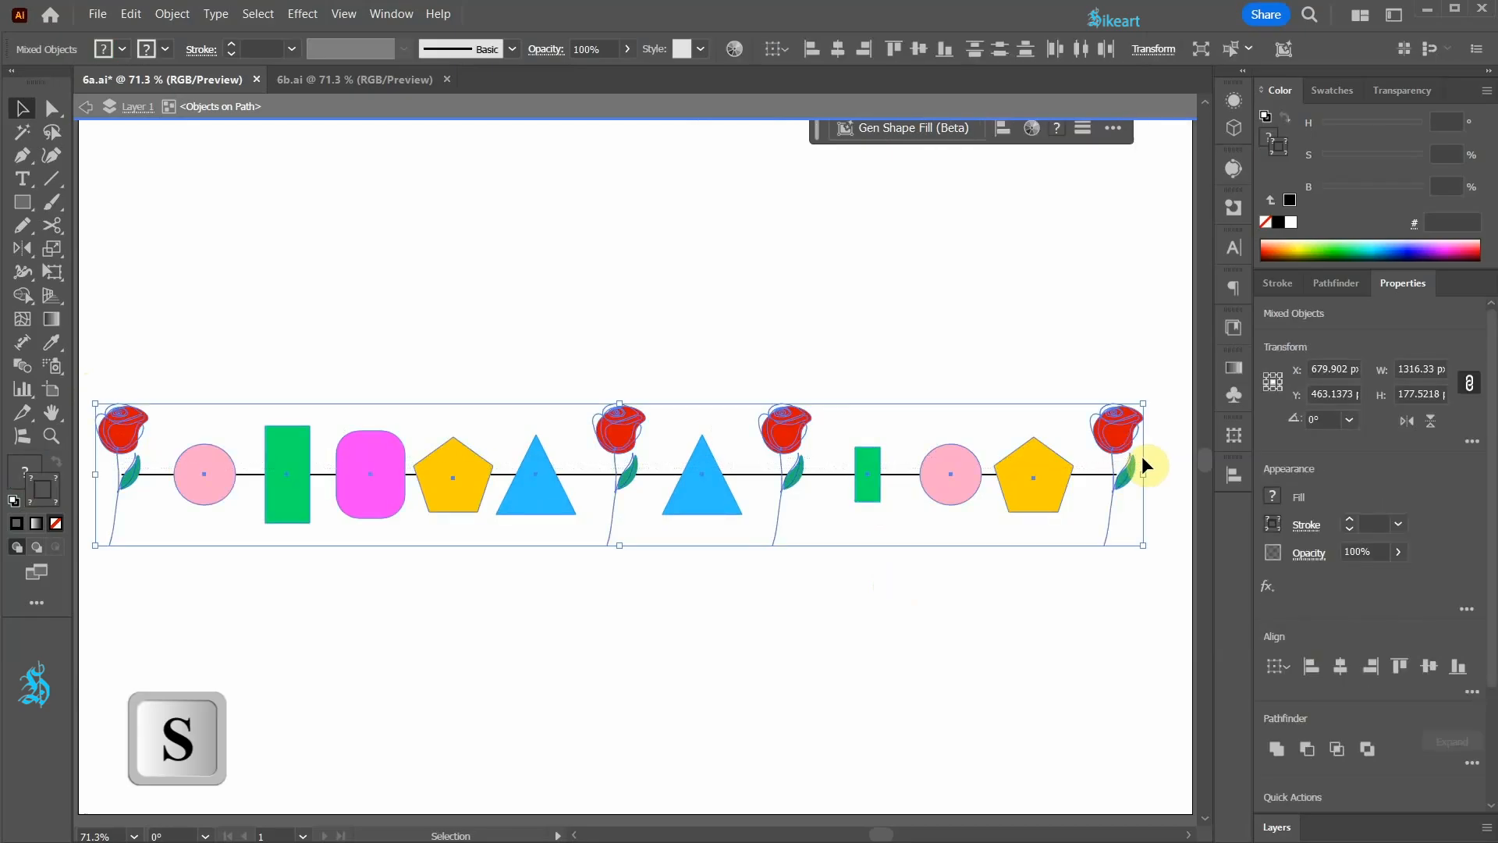
{"action": "key", "text": "s"}
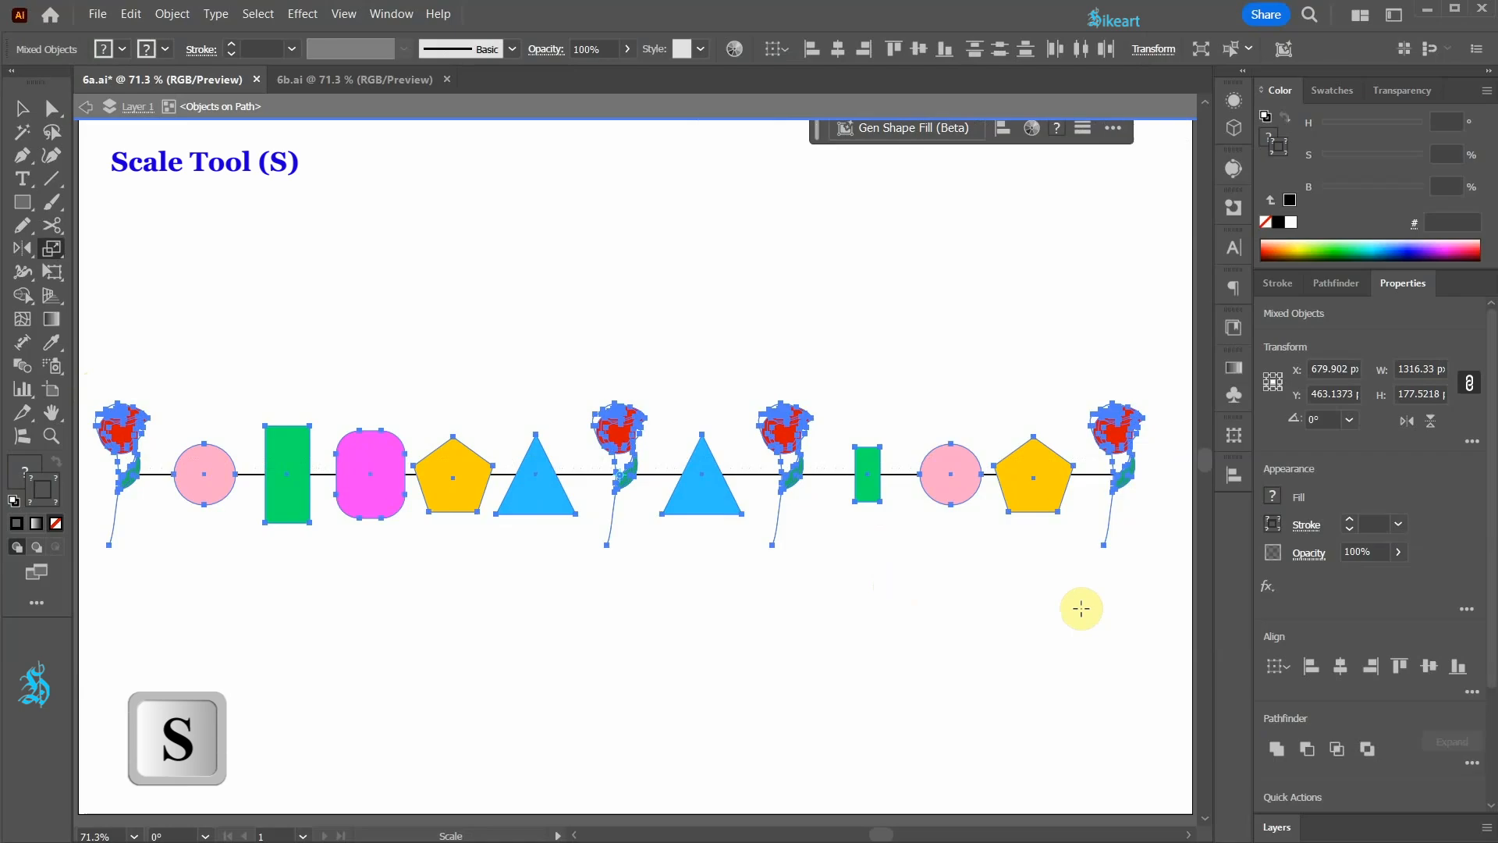
{"action": "key", "text": "Return"}
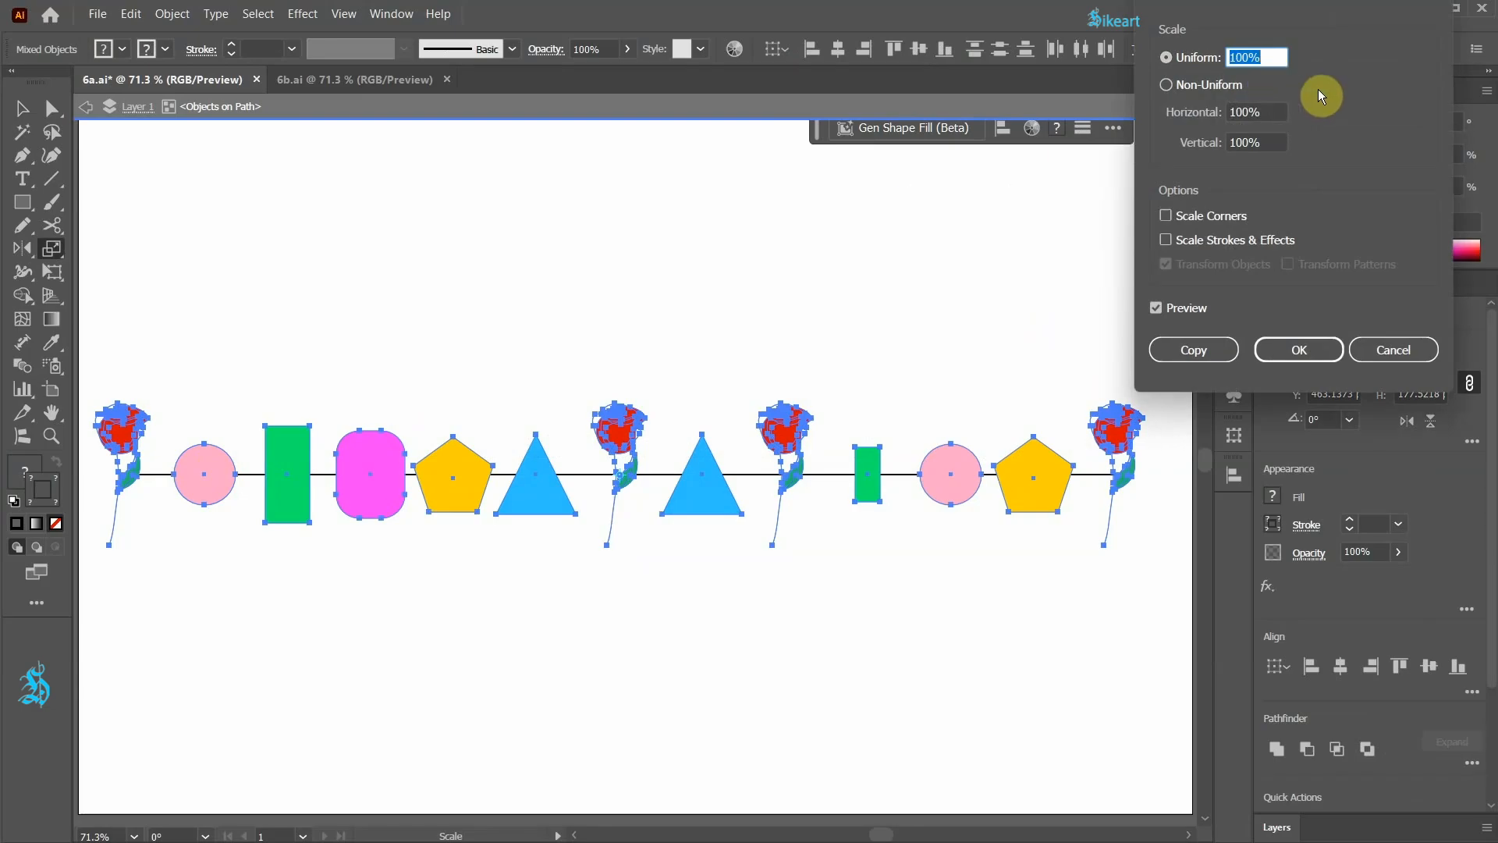
{"action": "key", "text": "Down"}
{"action": "key", "text": "Down"}
{"action": "key", "text": "Down"}
{"action": "key", "text": "Down"}
{"action": "key", "text": "Down"}
{"action": "key", "text": "Down"}
{"action": "key", "text": "Down"}
{"action": "key", "text": "Down"}
{"action": "key", "text": "Down"}
{"action": "key", "text": "Down"}
{"action": "key", "text": "Down"}
{"action": "key", "text": "Down"}
{"action": "key", "text": "Down"}
{"action": "key", "text": "Down"}
{"action": "key", "text": "Down"}
{"action": "key", "text": "Down"}
{"action": "key", "text": "Down"}
{"action": "key", "text": "Down"}
{"action": "key", "text": "Down"}
{"action": "key", "text": "Down"}
{"action": "key", "text": "Up"}
{"action": "key", "text": "Up"}
{"action": "key", "text": "Up"}
{"action": "key", "text": "Up"}
{"action": "key", "text": "Up"}
{"action": "key", "text": "Up"}
{"action": "key", "text": "Up"}
{"action": "key", "text": "Up"}
{"action": "key", "text": "Up"}
{"action": "key", "text": "Up"}
{"action": "key", "text": "Up"}
{"action": "key", "text": "Up"}
{"action": "key", "text": "Up"}
{"action": "key", "text": "Up"}
{"action": "key", "text": "Up"}
{"action": "key", "text": "Up"}
{"action": "key", "text": "Up"}
{"action": "key", "text": "Up"}
{"action": "key", "text": "Up"}
{"action": "key", "text": "Up"}
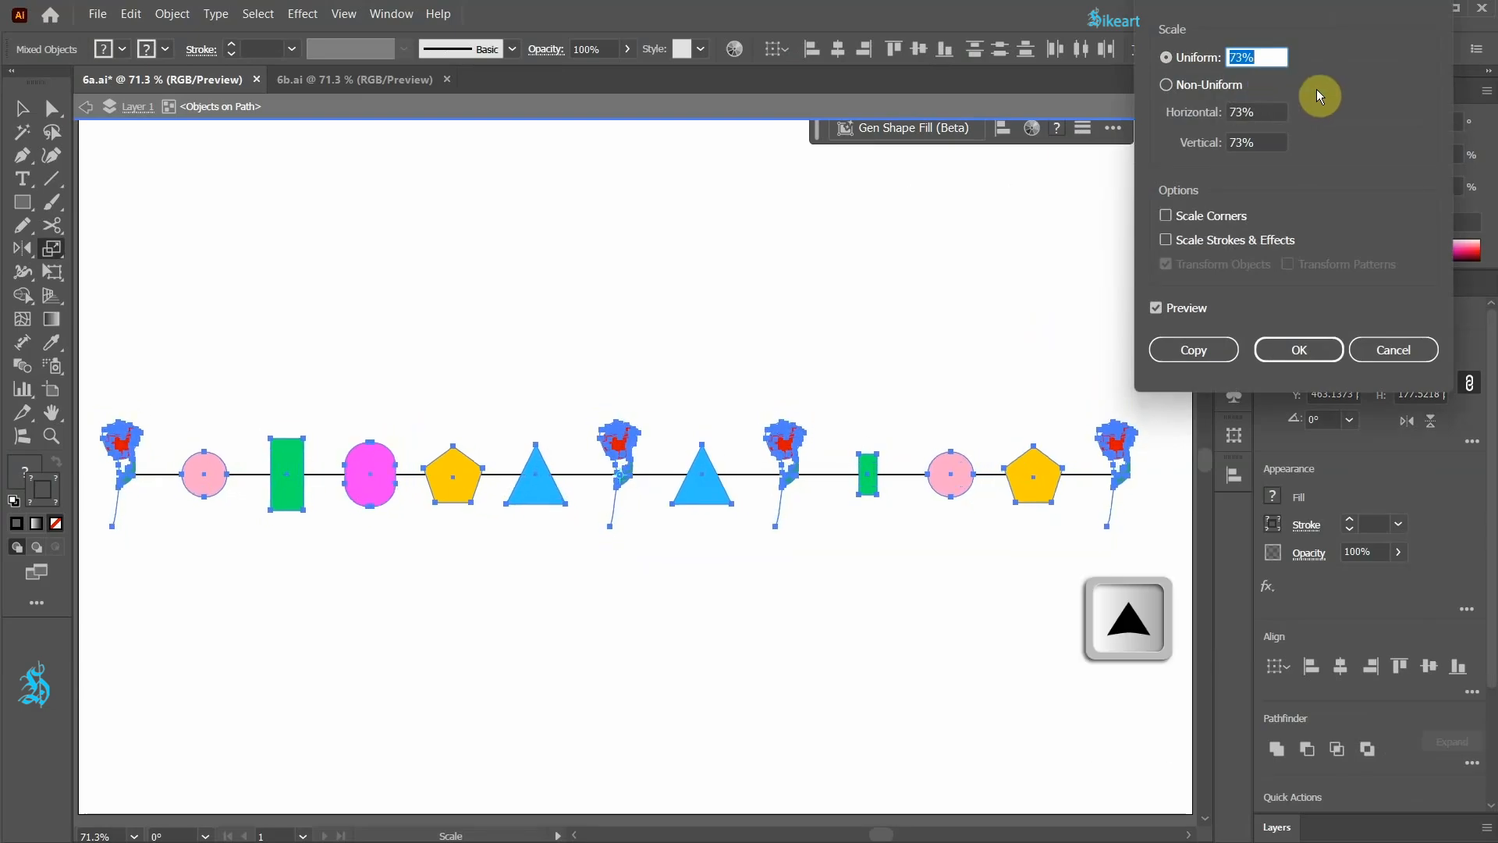
{"action": "key", "text": "Down"}
{"action": "key", "text": "Down"}
{"action": "key", "text": "Down"}
{"action": "key", "text": "Down"}
{"action": "key", "text": "Down"}
{"action": "key", "text": "Down"}
{"action": "key", "text": "Down"}
{"action": "key", "text": "Down"}
{"action": "key", "text": "Down"}
{"action": "key", "text": "Down"}
{"action": "key", "text": "Down"}
{"action": "key", "text": "Down"}
{"action": "key", "text": "Down"}
{"action": "key", "text": "Down"}
{"action": "key", "text": "Down"}
{"action": "key", "text": "Down"}
{"action": "key", "text": "Down"}
{"action": "key", "text": "Down"}
{"action": "key", "text": "Down"}
{"action": "key", "text": "Down"}
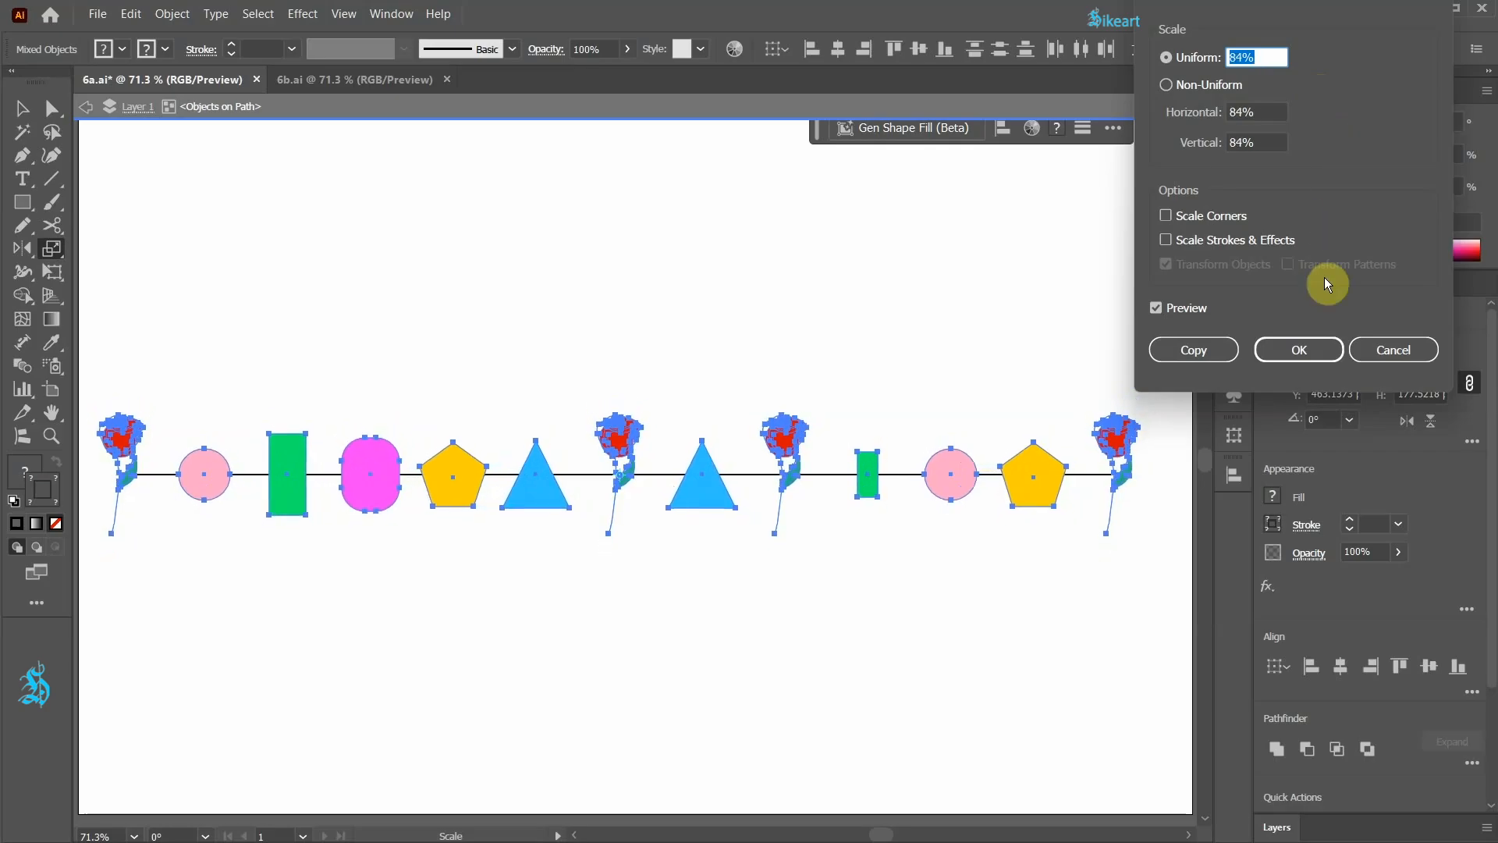
{"action": "left_click", "coordinate": [1299, 350]}
{"action": "left_click", "coordinate": [887, 581]}
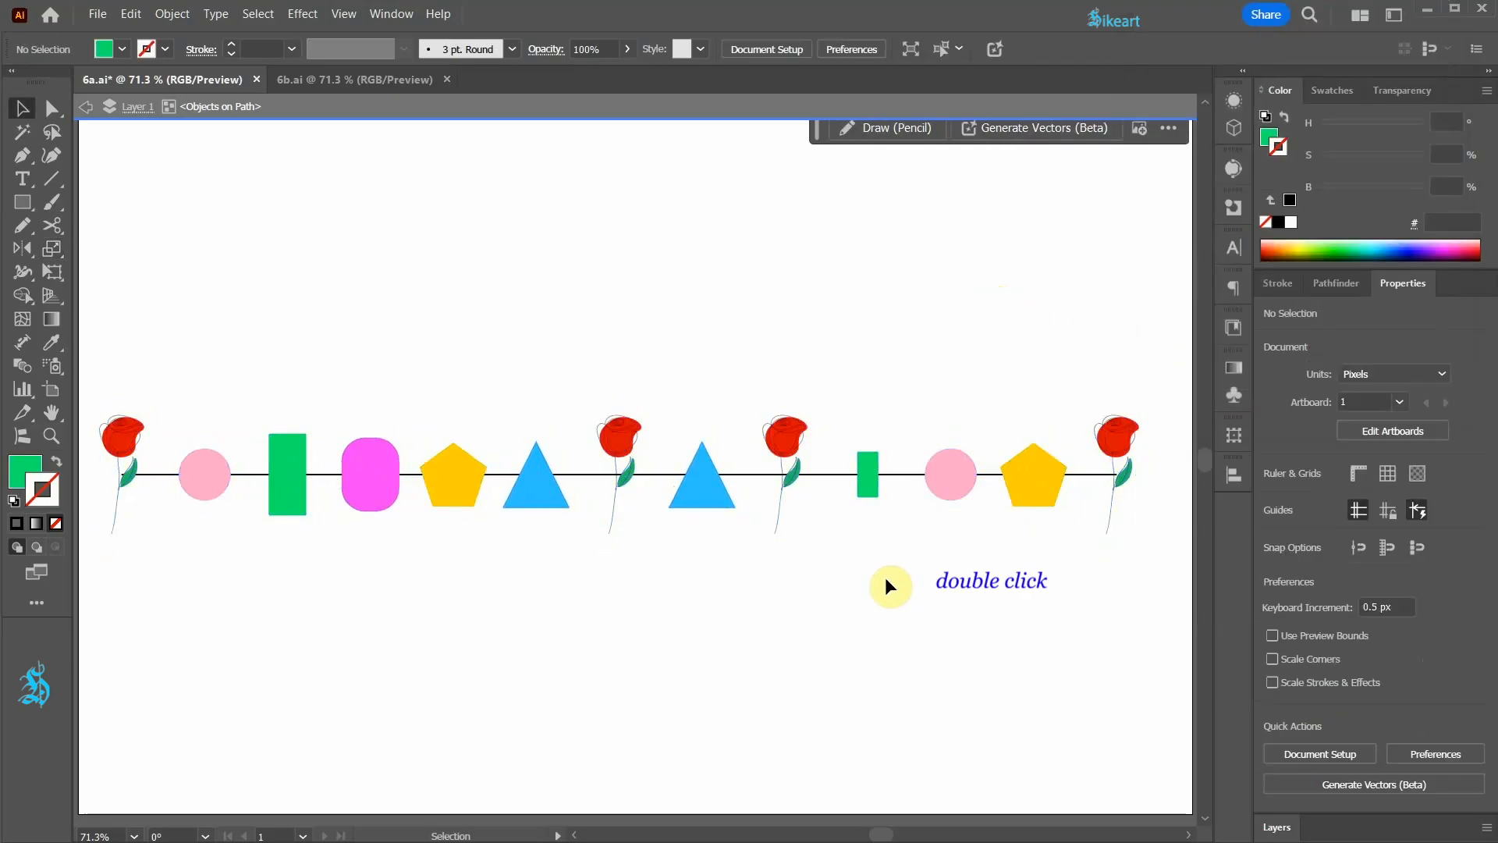
{"action": "double_click", "coordinate": [888, 582]}
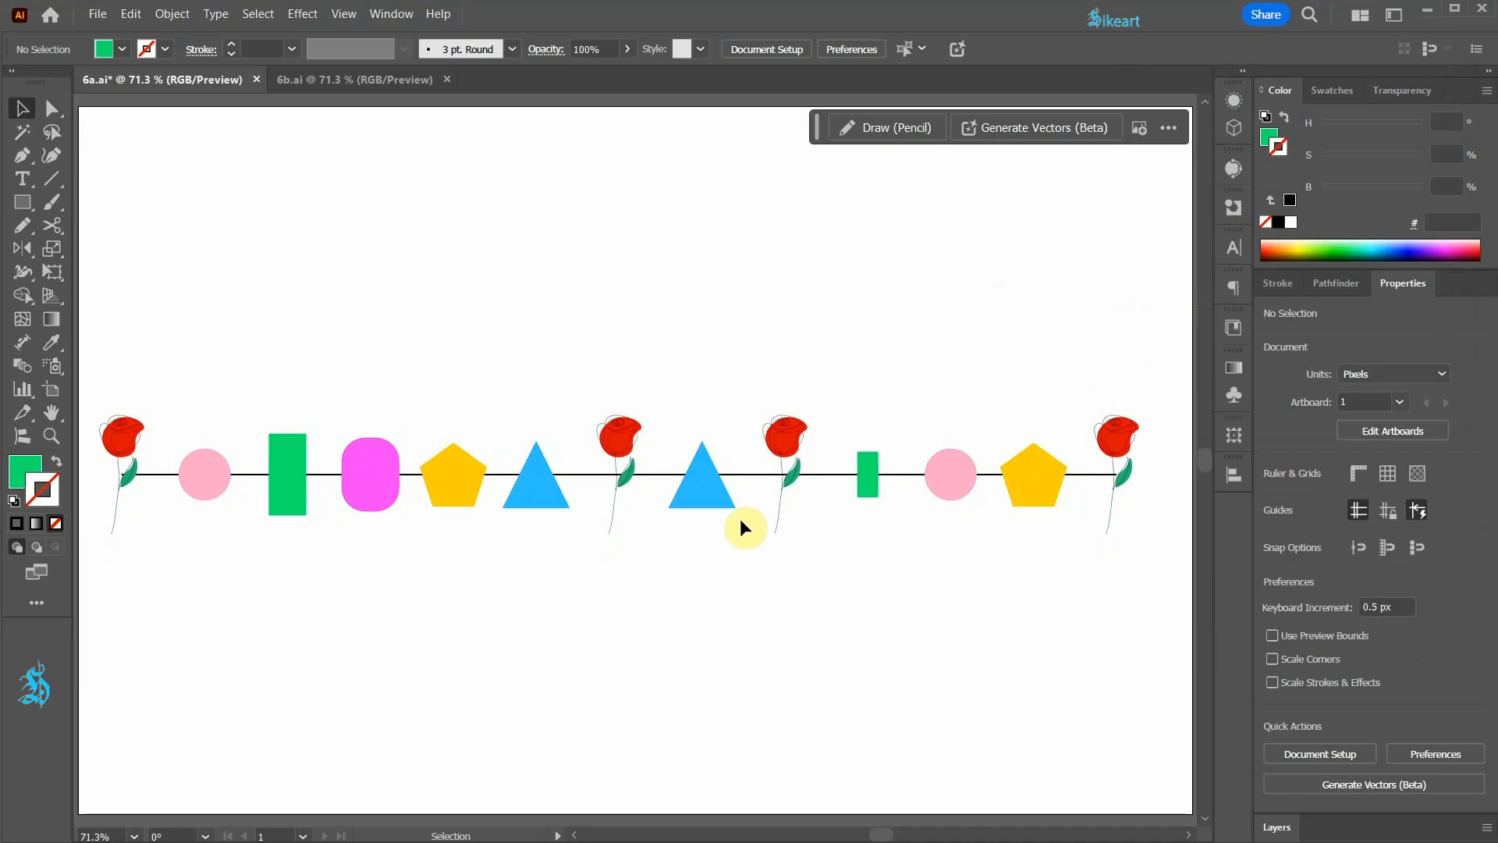
Step: Isolate the objects-on-path group and add an anchor point to the line between the second blue triangle and the third rose
{"action": "left_click", "coordinate": [646, 473]}
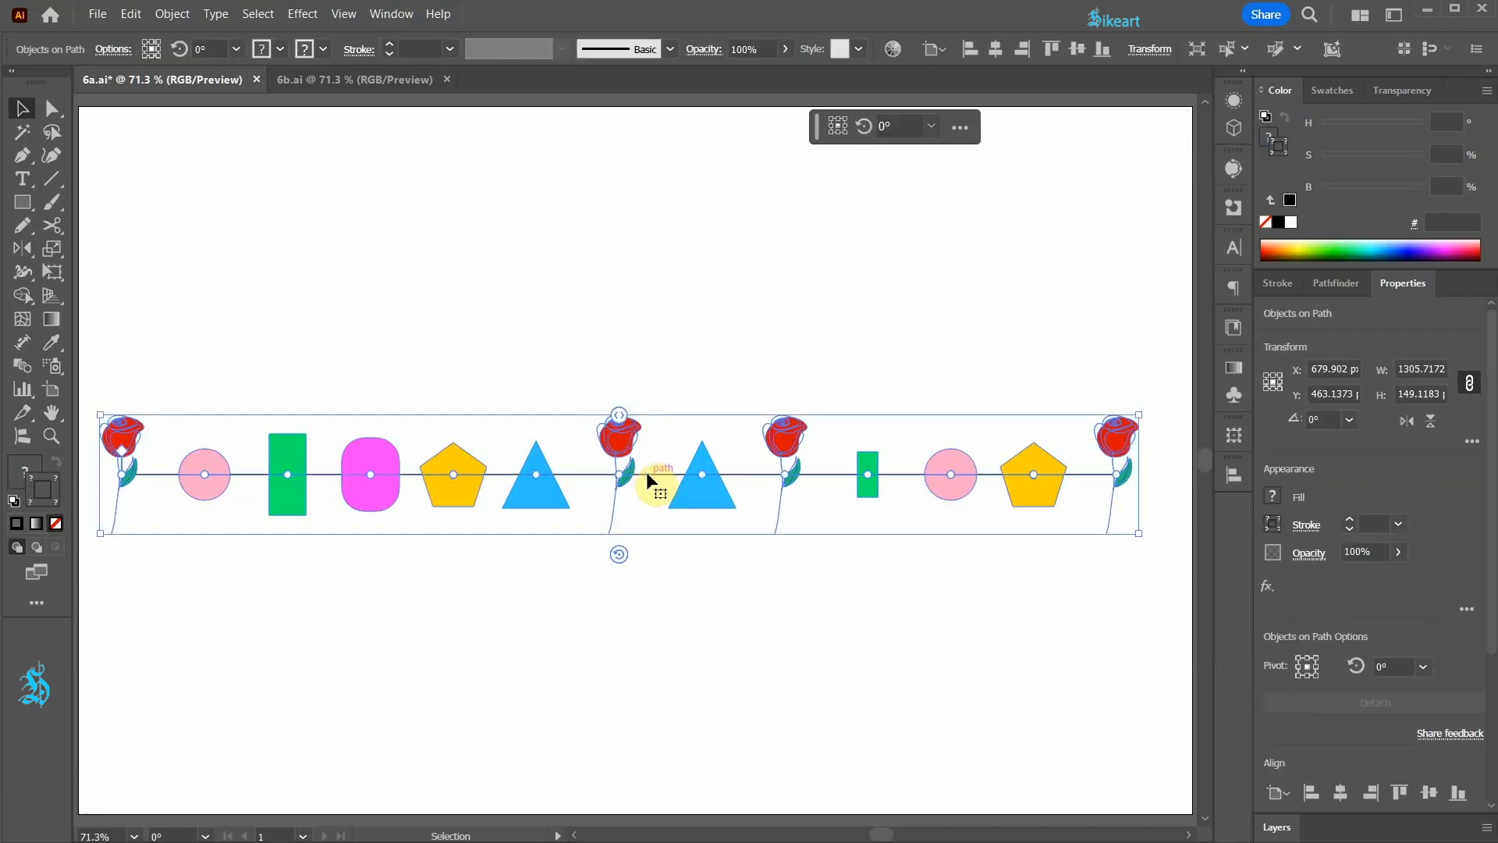
{"action": "double_click", "coordinate": [646, 472]}
{"action": "left_click", "coordinate": [648, 471]}
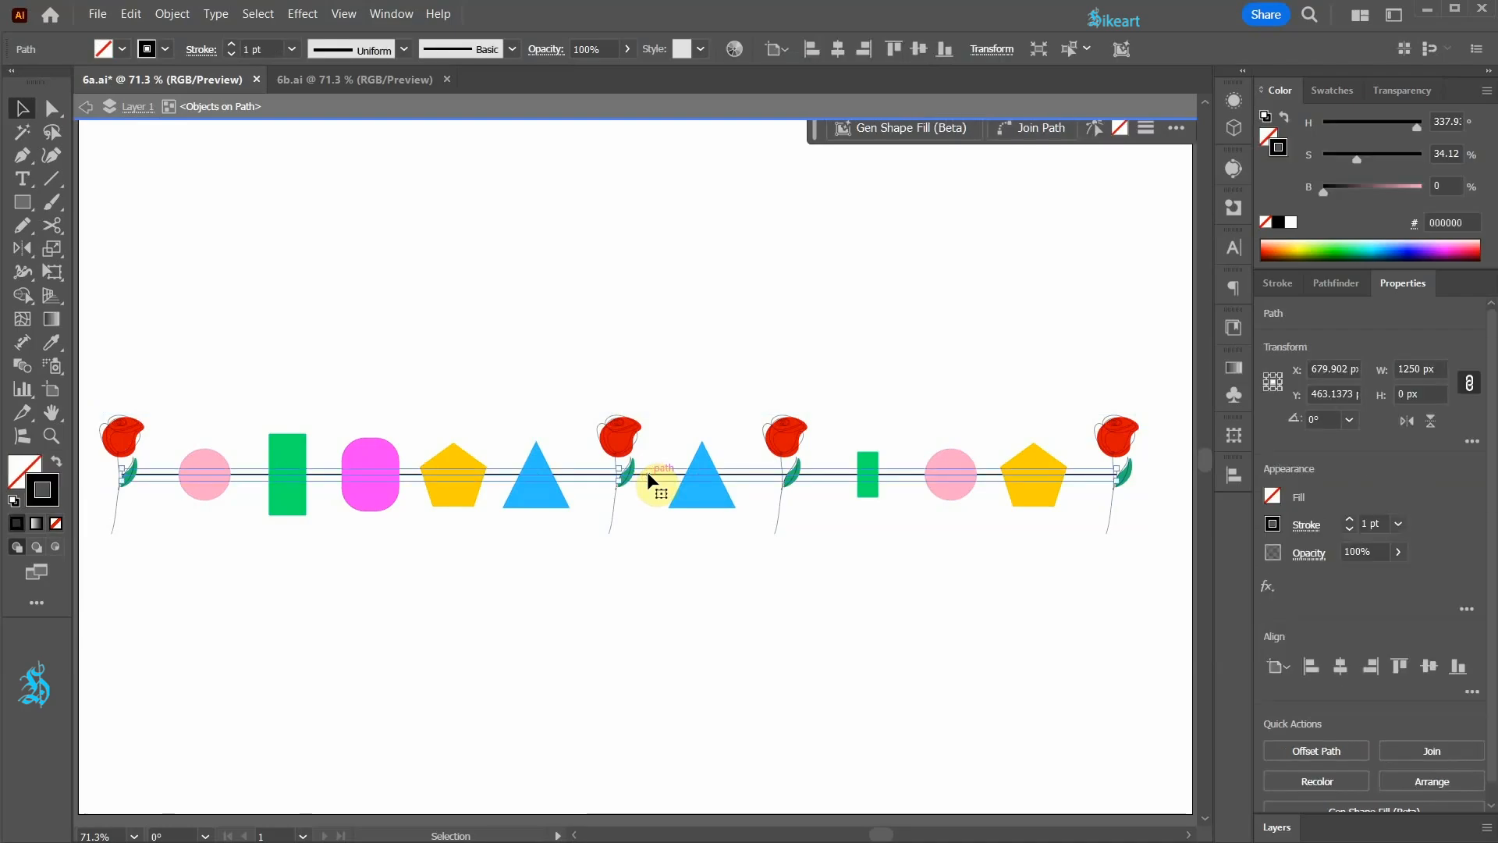
{"action": "key", "text": "plus"}
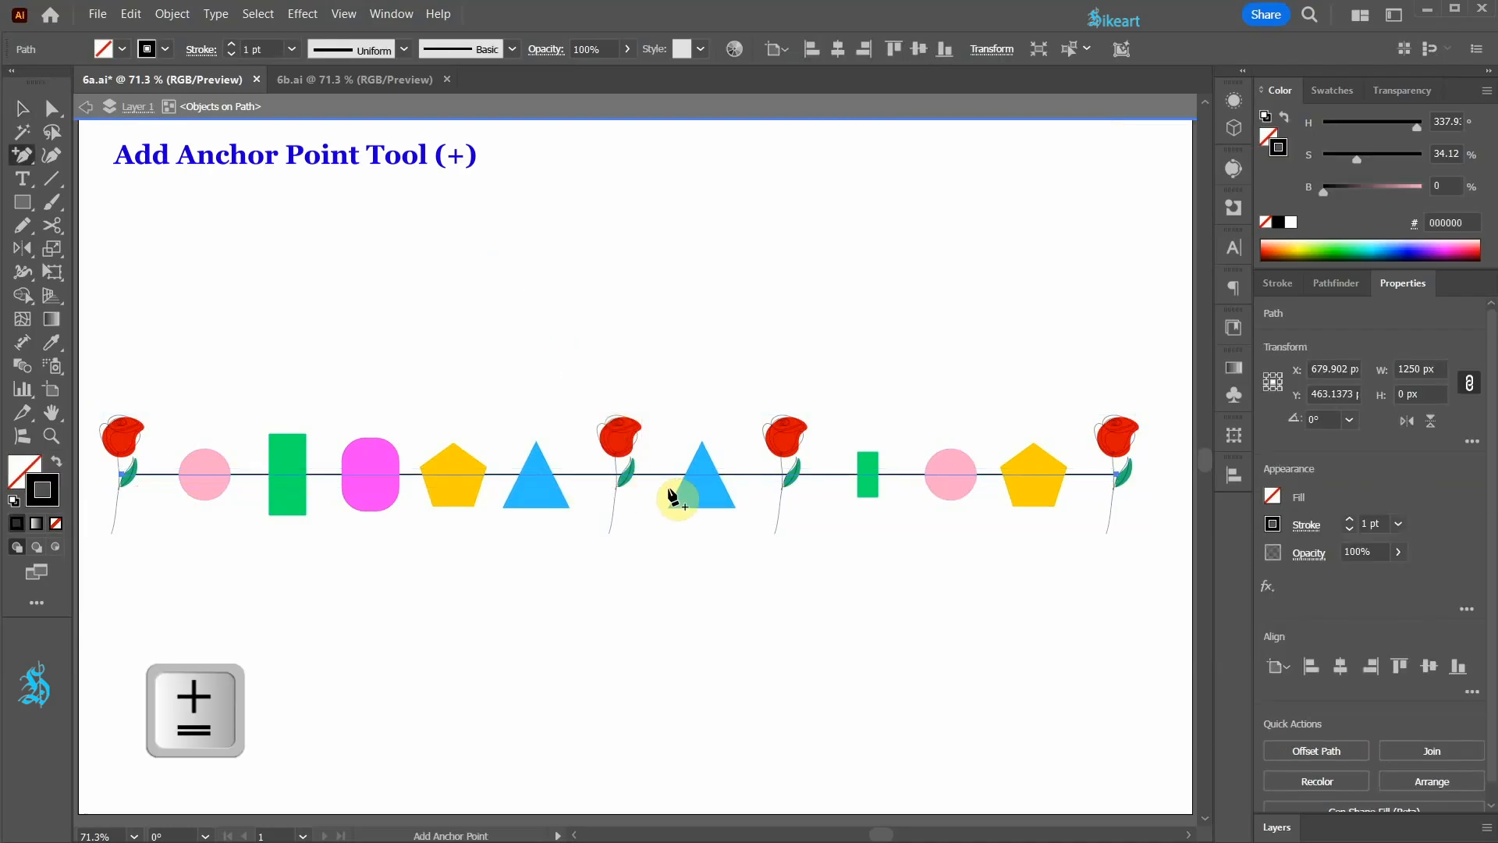
{"action": "left_click", "coordinate": [746, 474]}
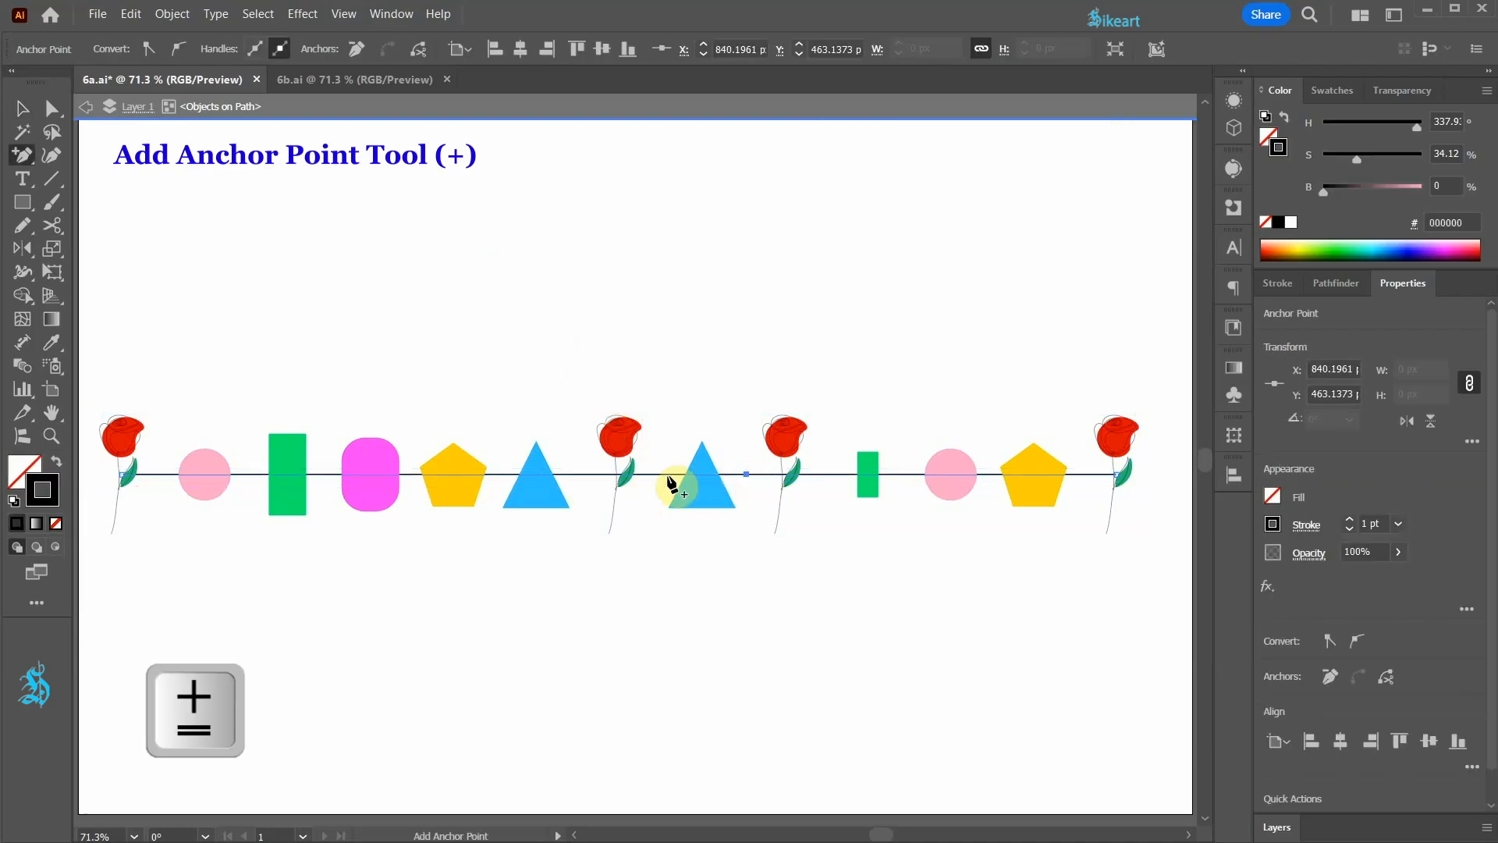
Step: Add an anchor point between the magenta rounded rectangle and the first pentagon, and raise the anchor beside the third rose to arch the line
{"action": "left_click", "coordinate": [409, 473]}
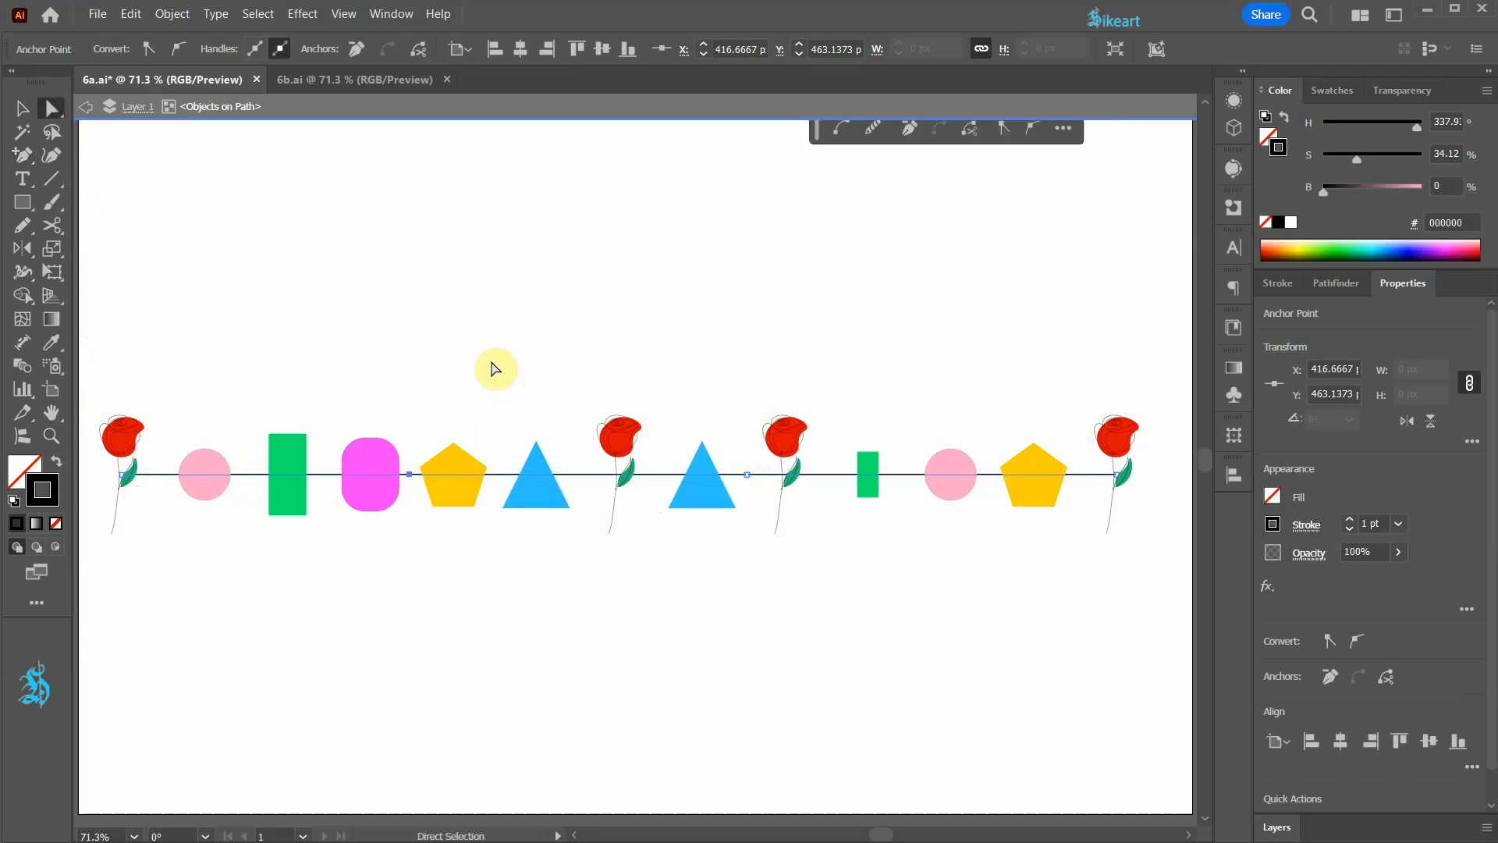
{"action": "key", "text": "a"}
{"action": "left_click_drag", "start_coordinate": [758, 486], "coordinate": [743, 356]}
{"action": "left_click_drag", "start_coordinate": [744, 382], "coordinate": [733, 763]}
{"action": "double_click", "coordinate": [675, 699]}
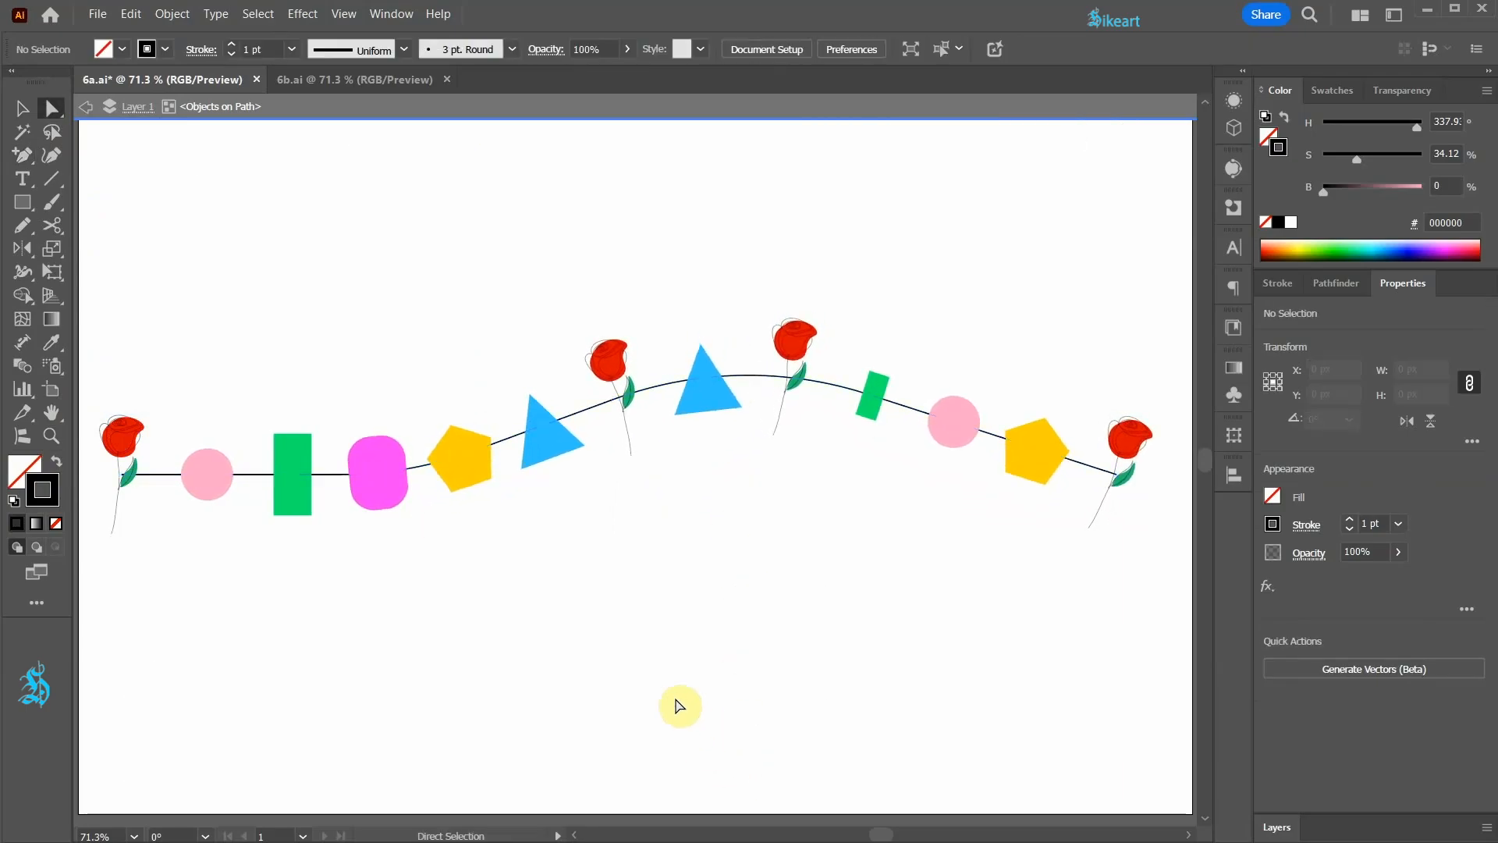
Step: In the 6b.ai document, attach the five coloured roses to the circle with the Objects on Path tool
{"action": "key", "text": "v"}
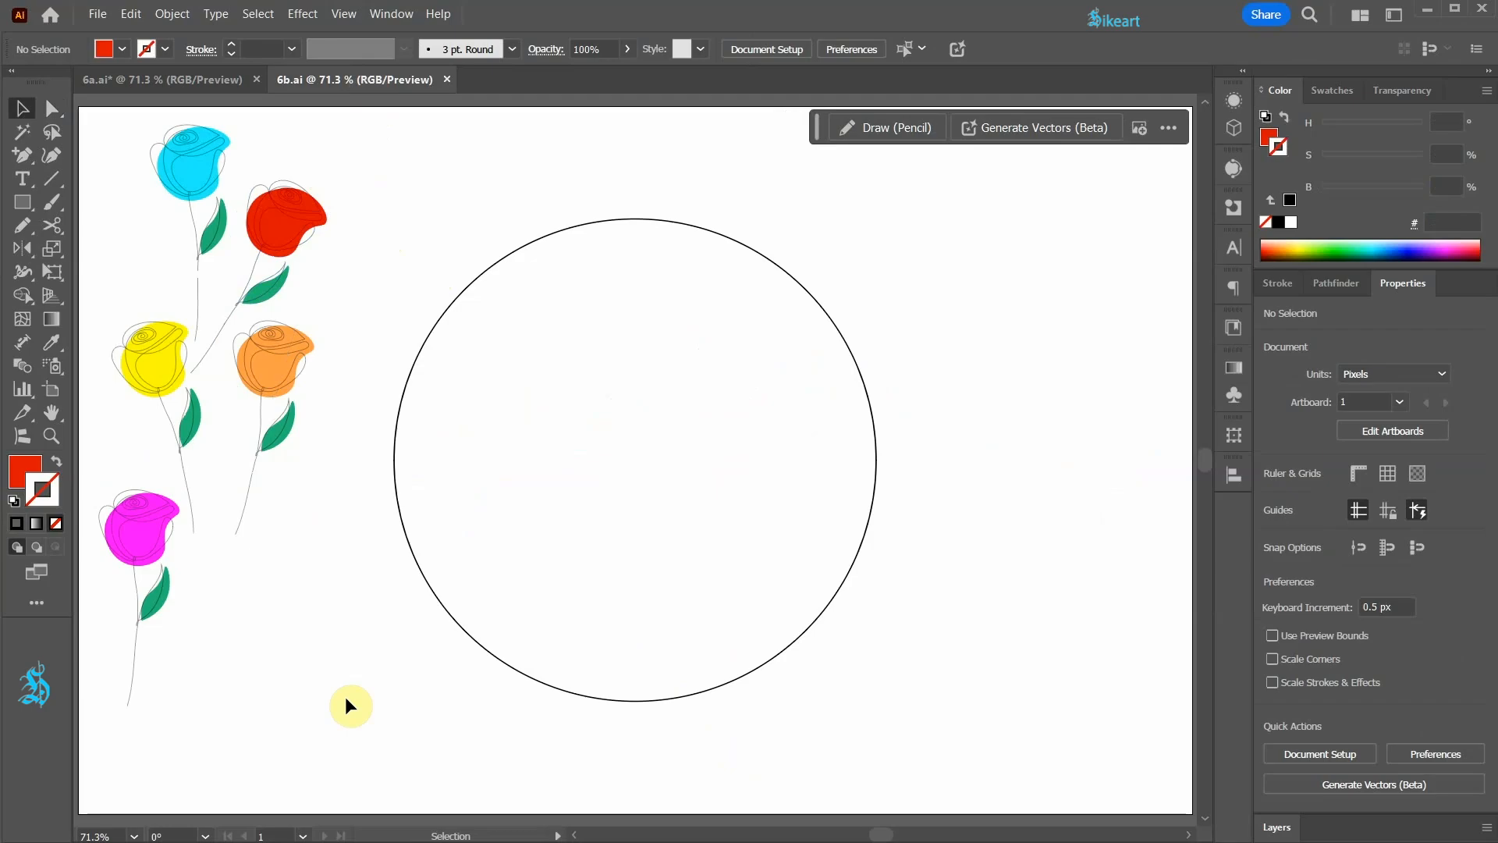
{"action": "left_click_drag", "start_coordinate": [344, 705], "coordinate": [105, 157]}
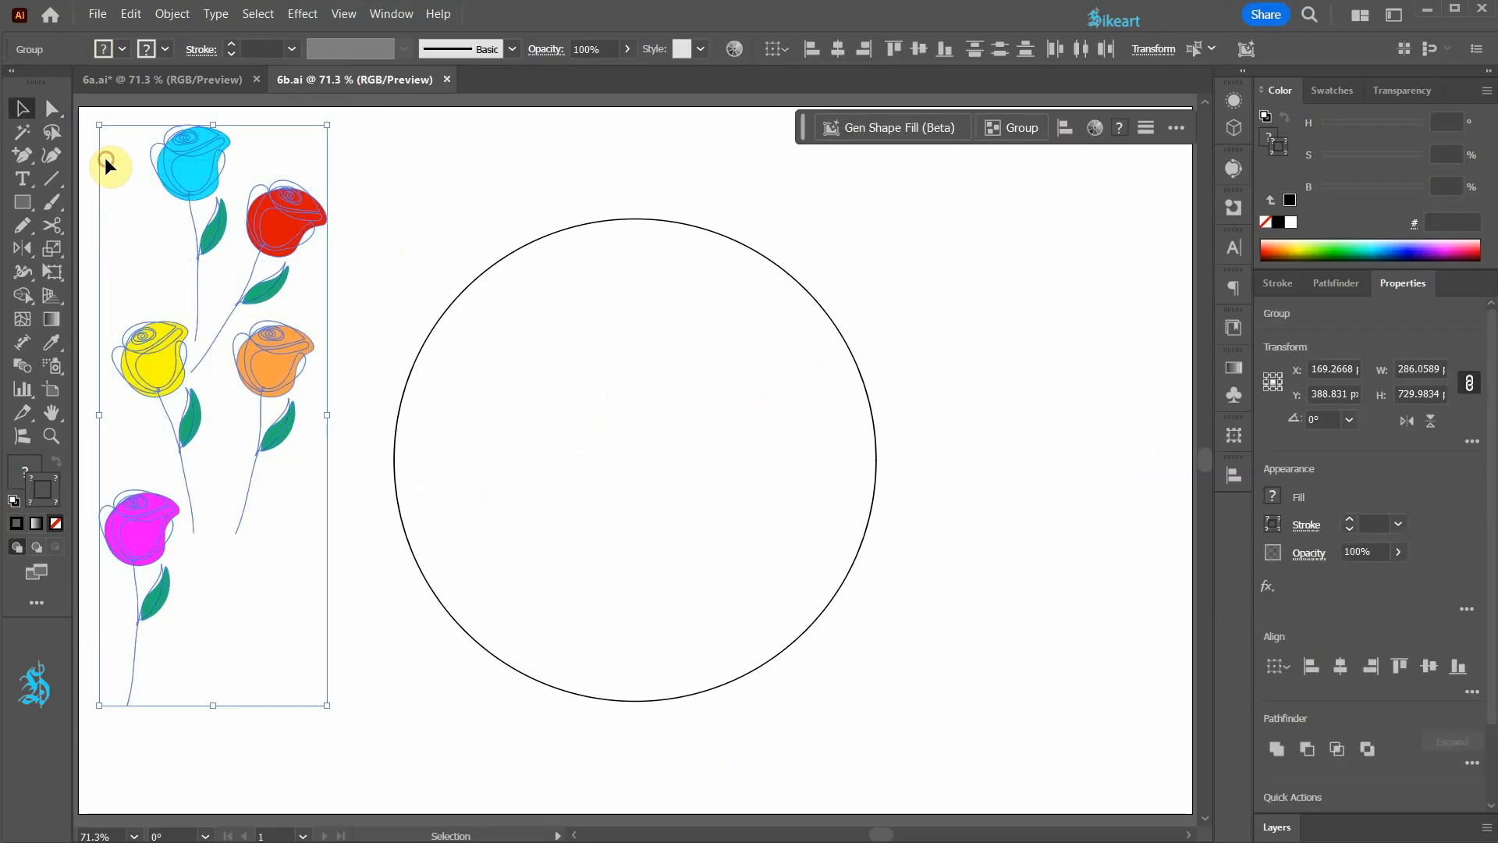
{"action": "left_click", "coordinate": [30, 434]}
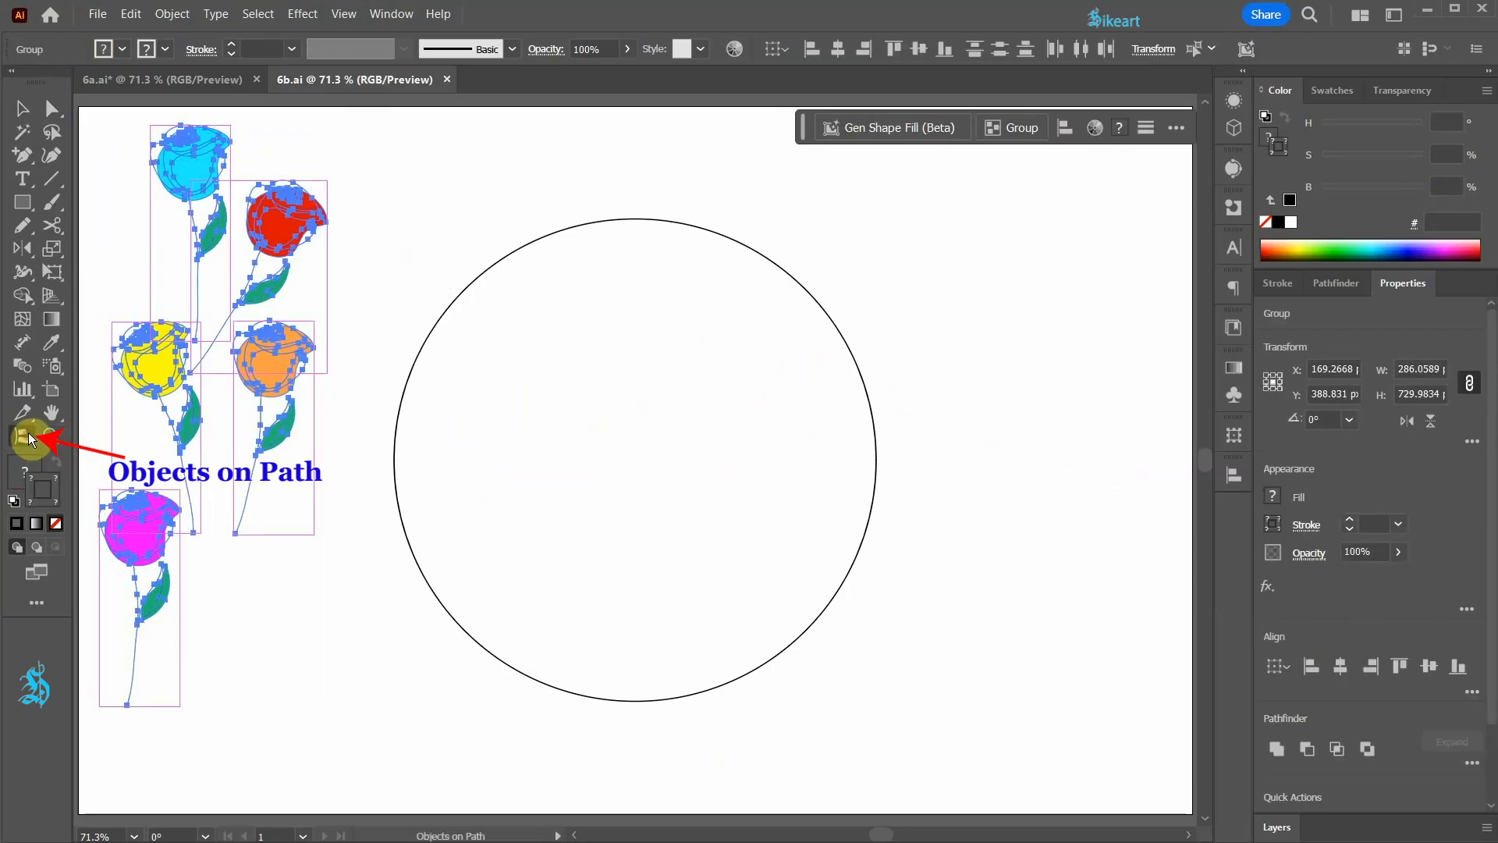
{"action": "left_click", "coordinate": [488, 267]}
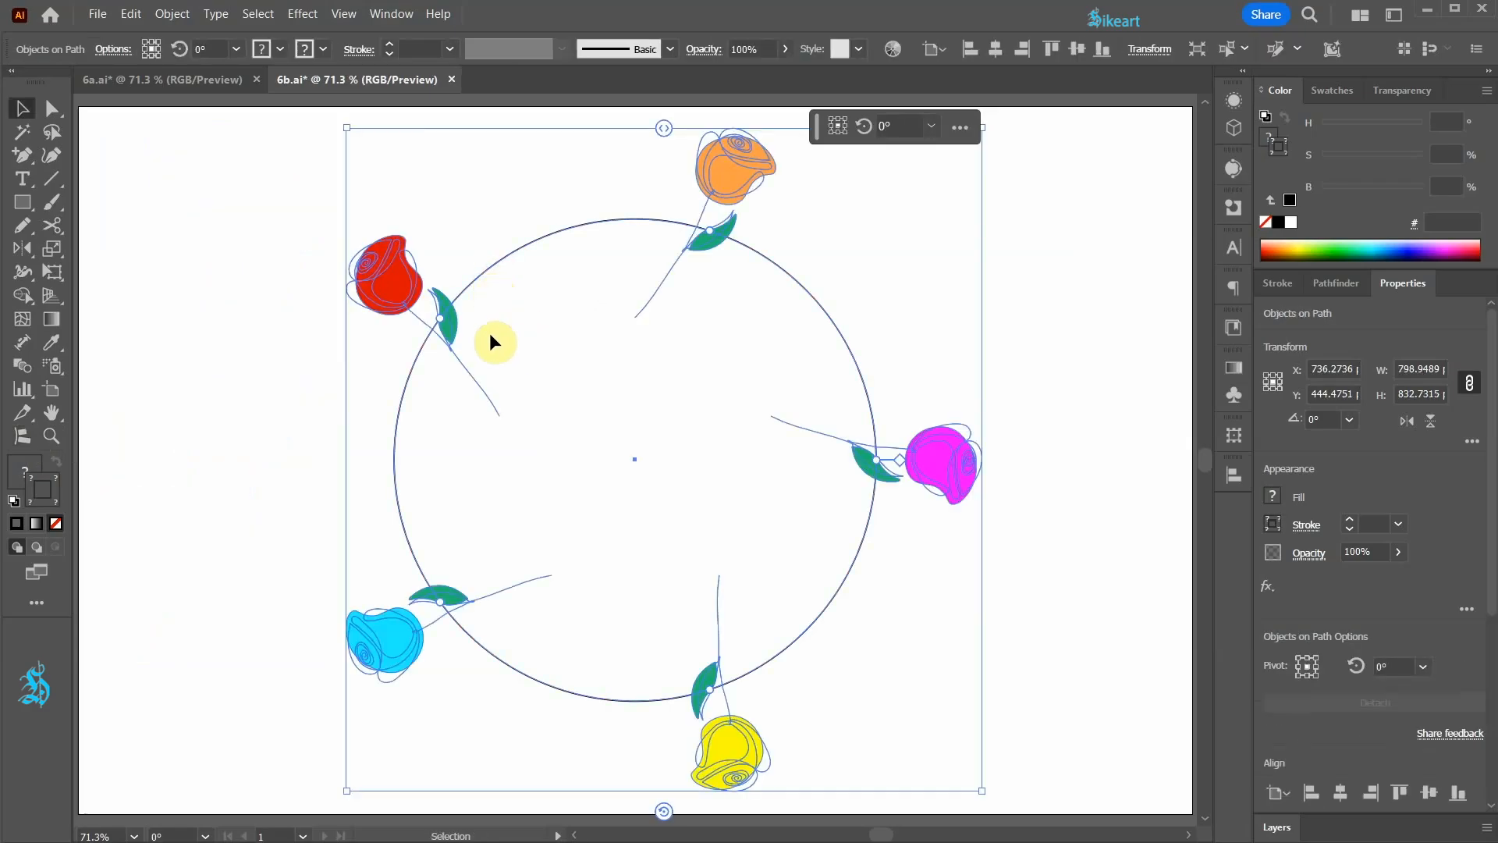
Step: Isolate the objects-on-path group, select all five roses, and copy and paste them onto the circle
{"action": "double_click", "coordinate": [397, 278]}
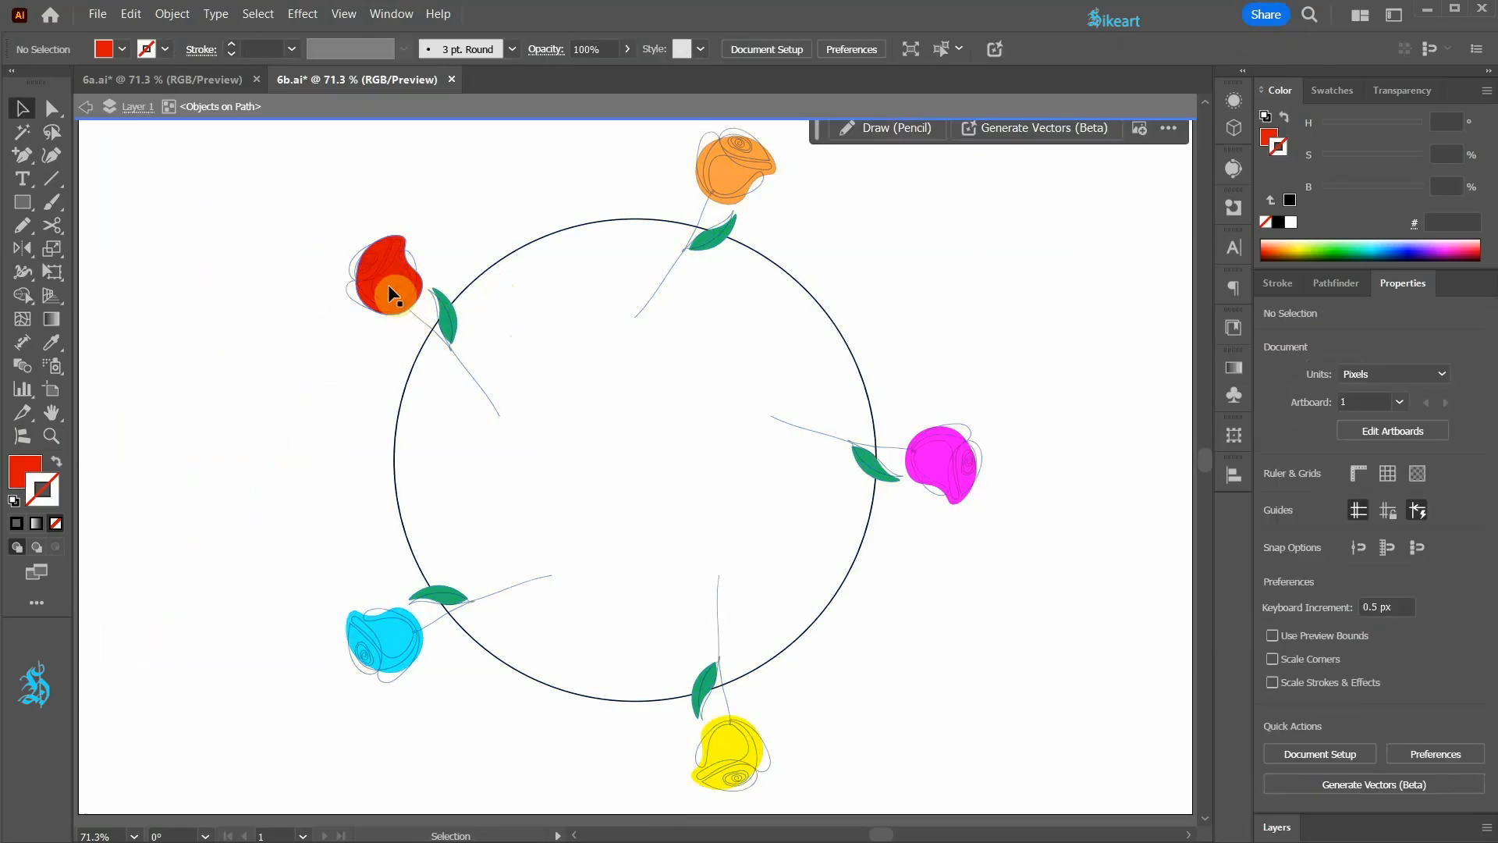
{"action": "left_click", "coordinate": [402, 625], "text": "shift"}
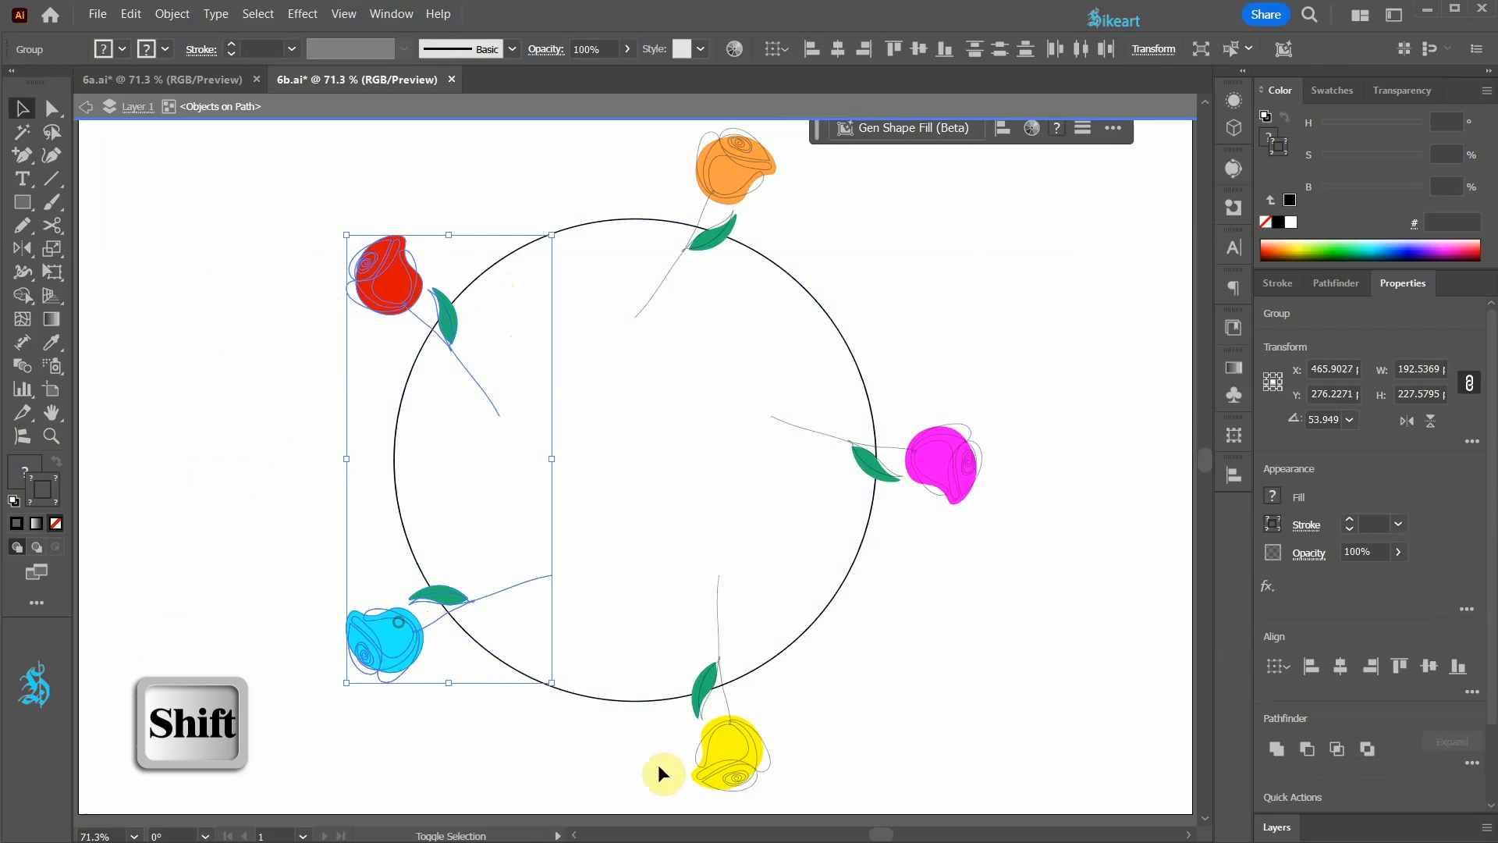
{"action": "left_click", "coordinate": [722, 771], "text": "shift"}
{"action": "left_click", "coordinate": [953, 482], "text": "shift"}
{"action": "left_click", "coordinate": [740, 180], "text": "shift"}
{"action": "key", "text": "ctrl+c"}
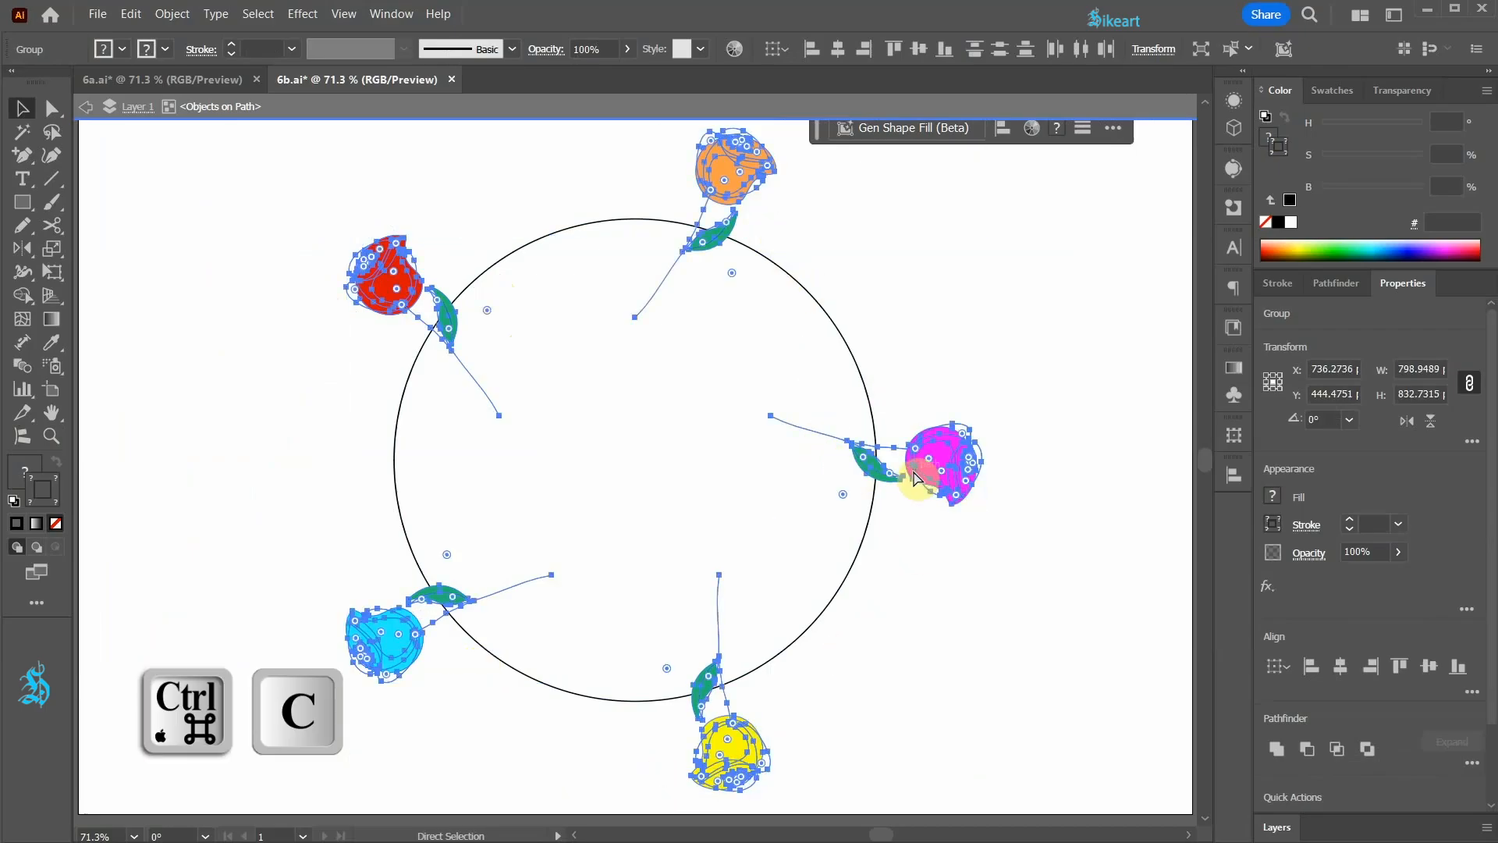
{"action": "key", "text": "ctrl+v"}
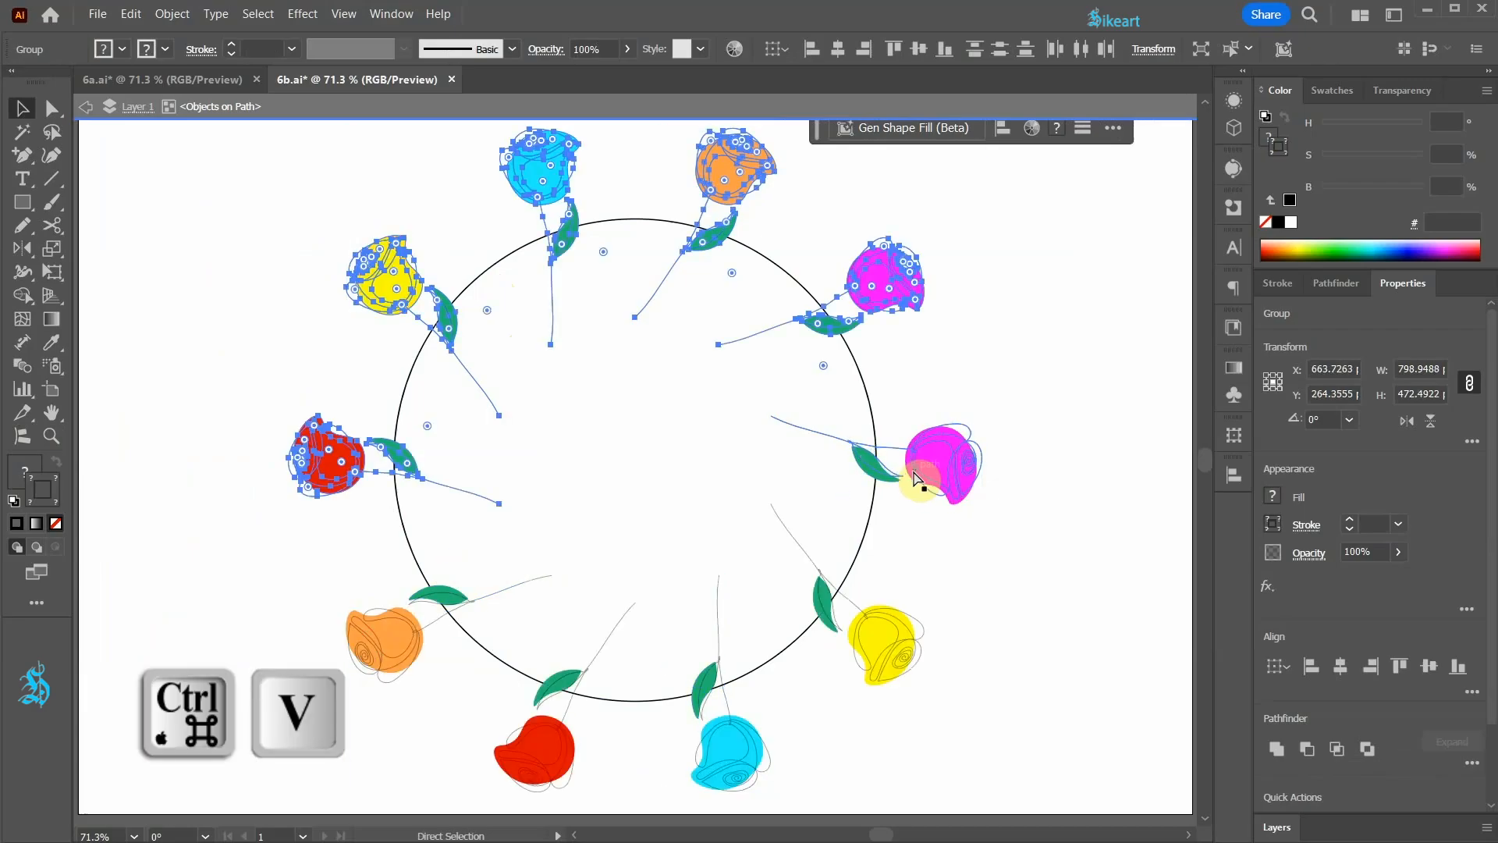
Step: Repeat the duplication of the five roses twice to fill the circle, and exit isolation mode
{"action": "key", "text": "ctrl+d"}
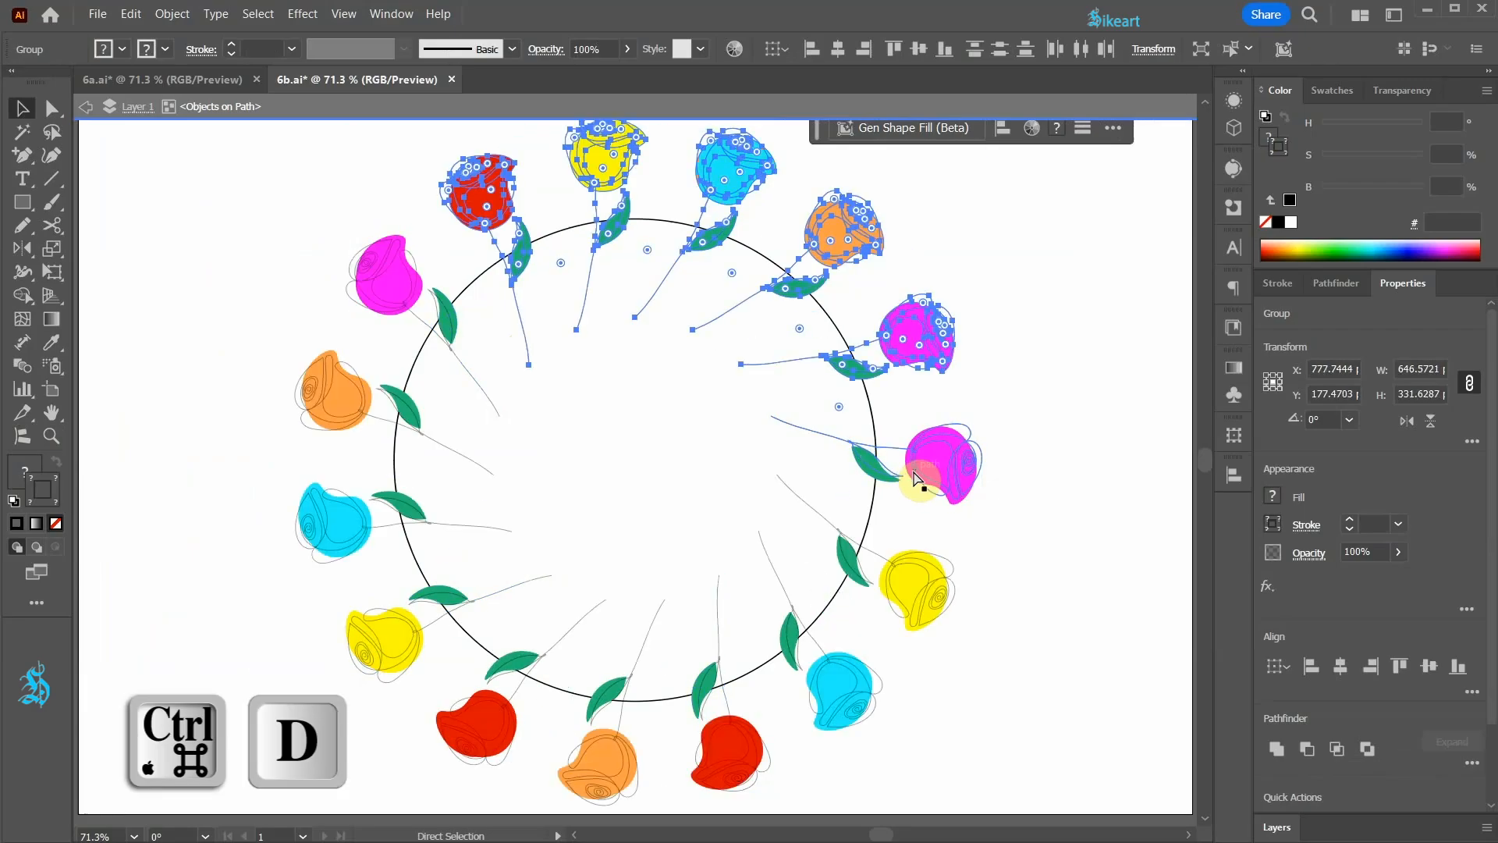
{"action": "key", "text": "ctrl+d"}
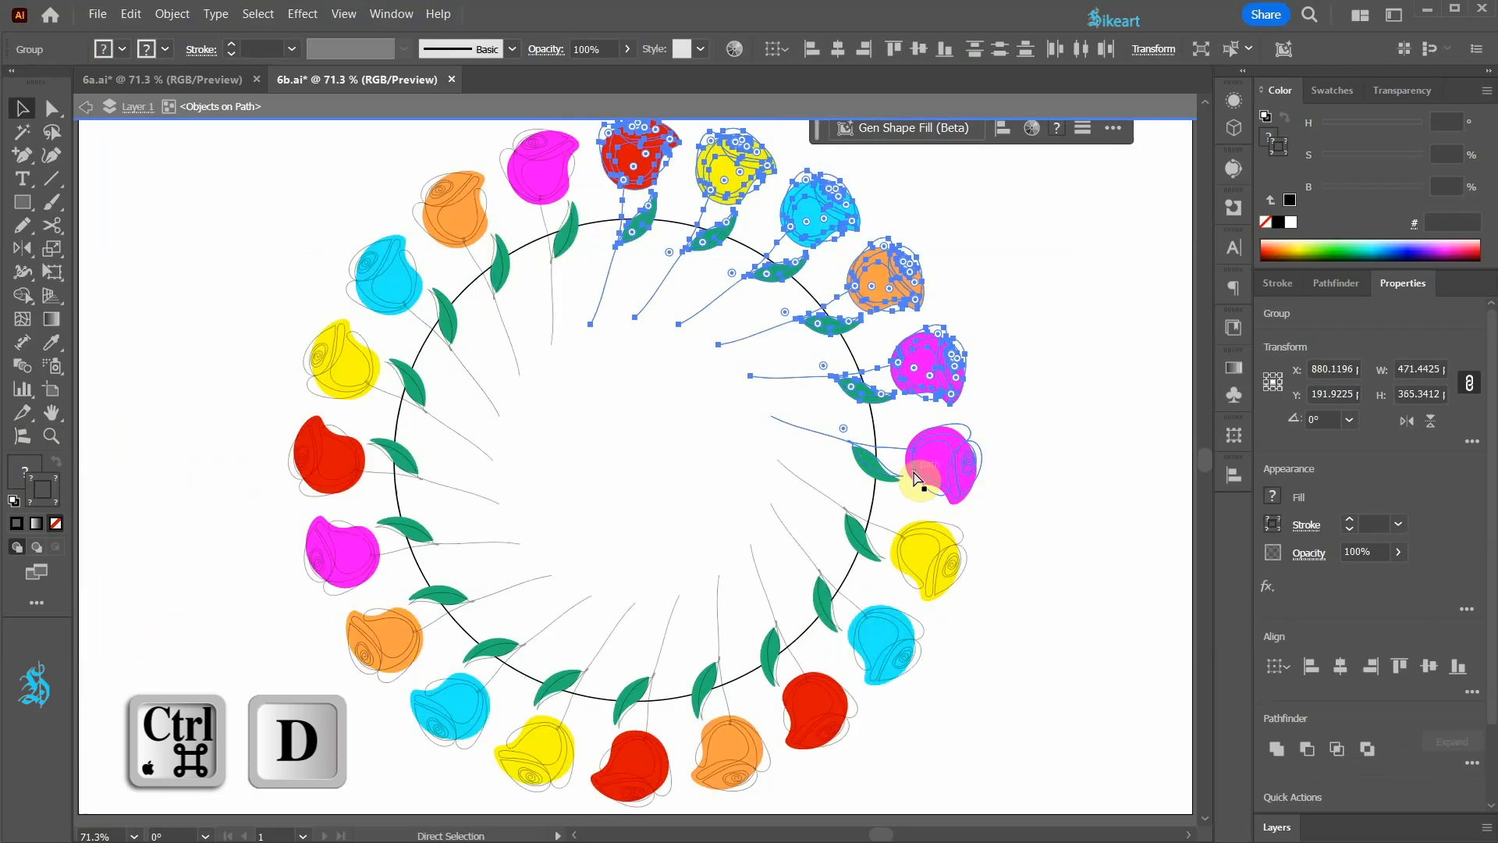
{"action": "left_click", "coordinate": [1064, 409]}
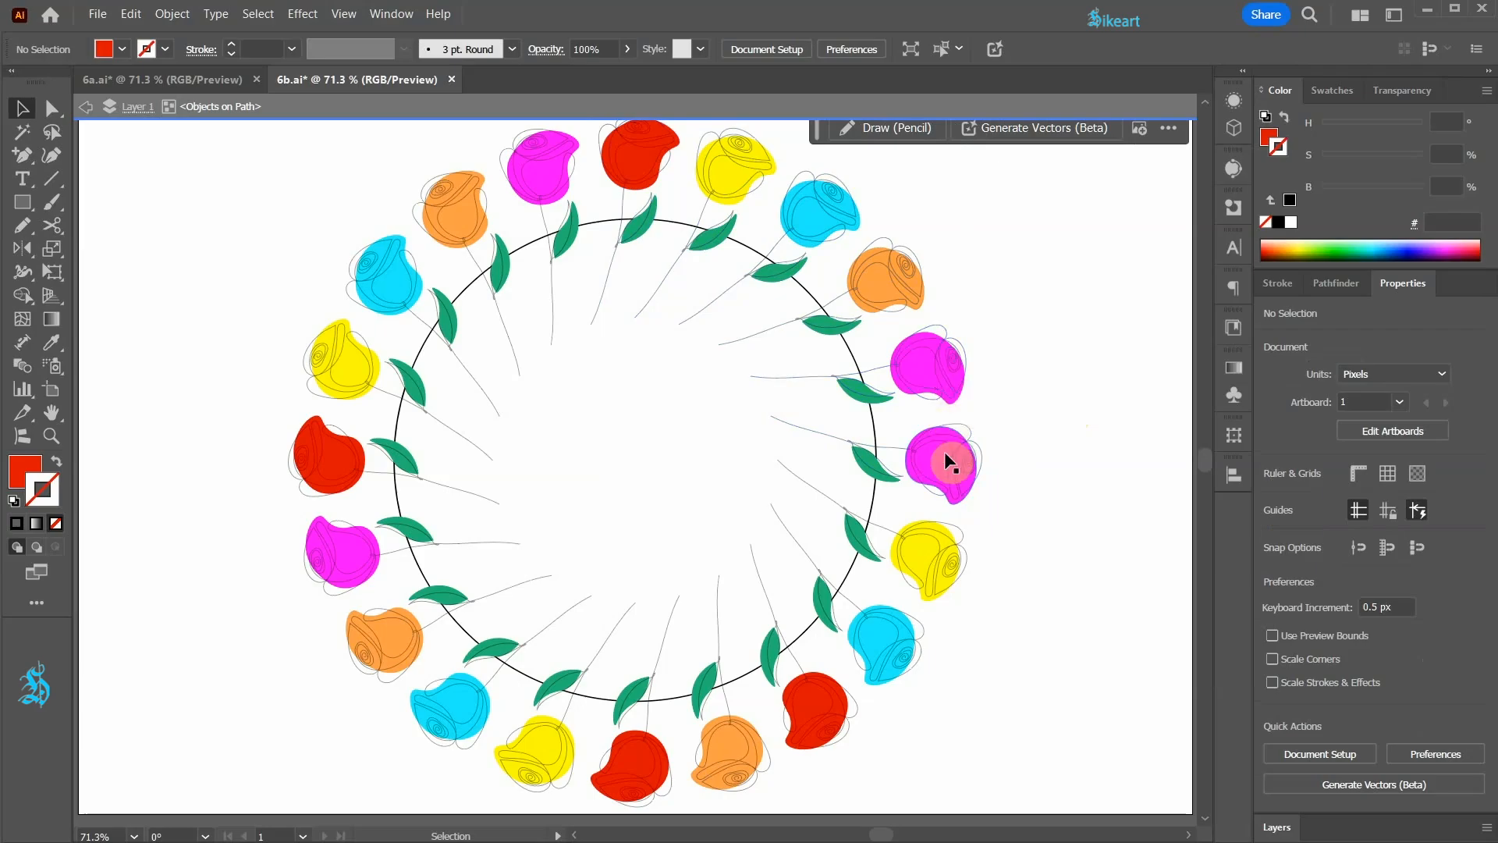
{"action": "double_click", "coordinate": [1031, 395]}
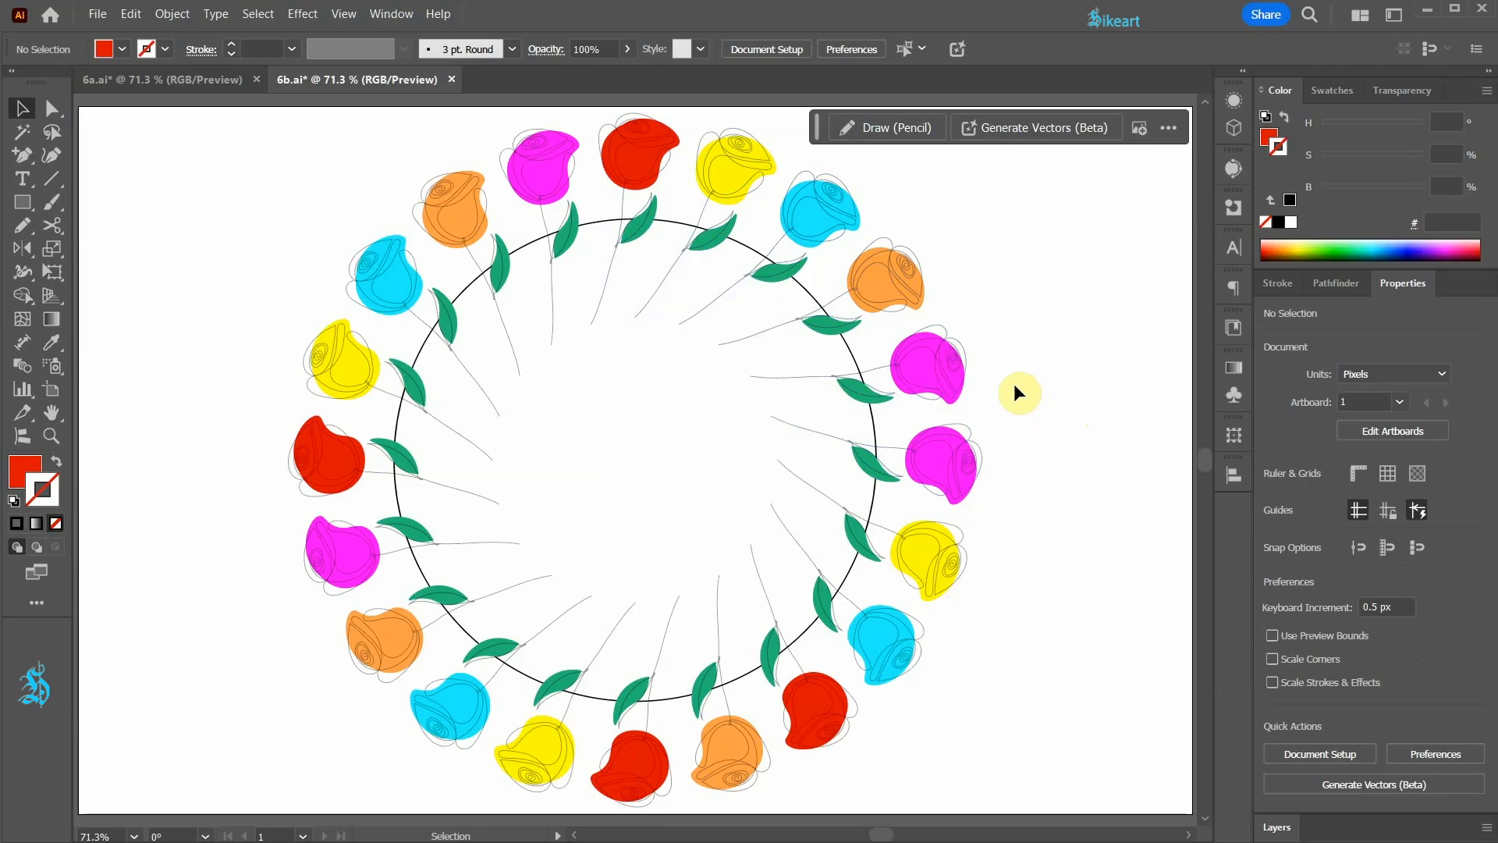
Step: Detach the lower of the two adjacent magenta roses from the circle, move it aside and delete it
{"action": "left_click", "coordinate": [917, 445]}
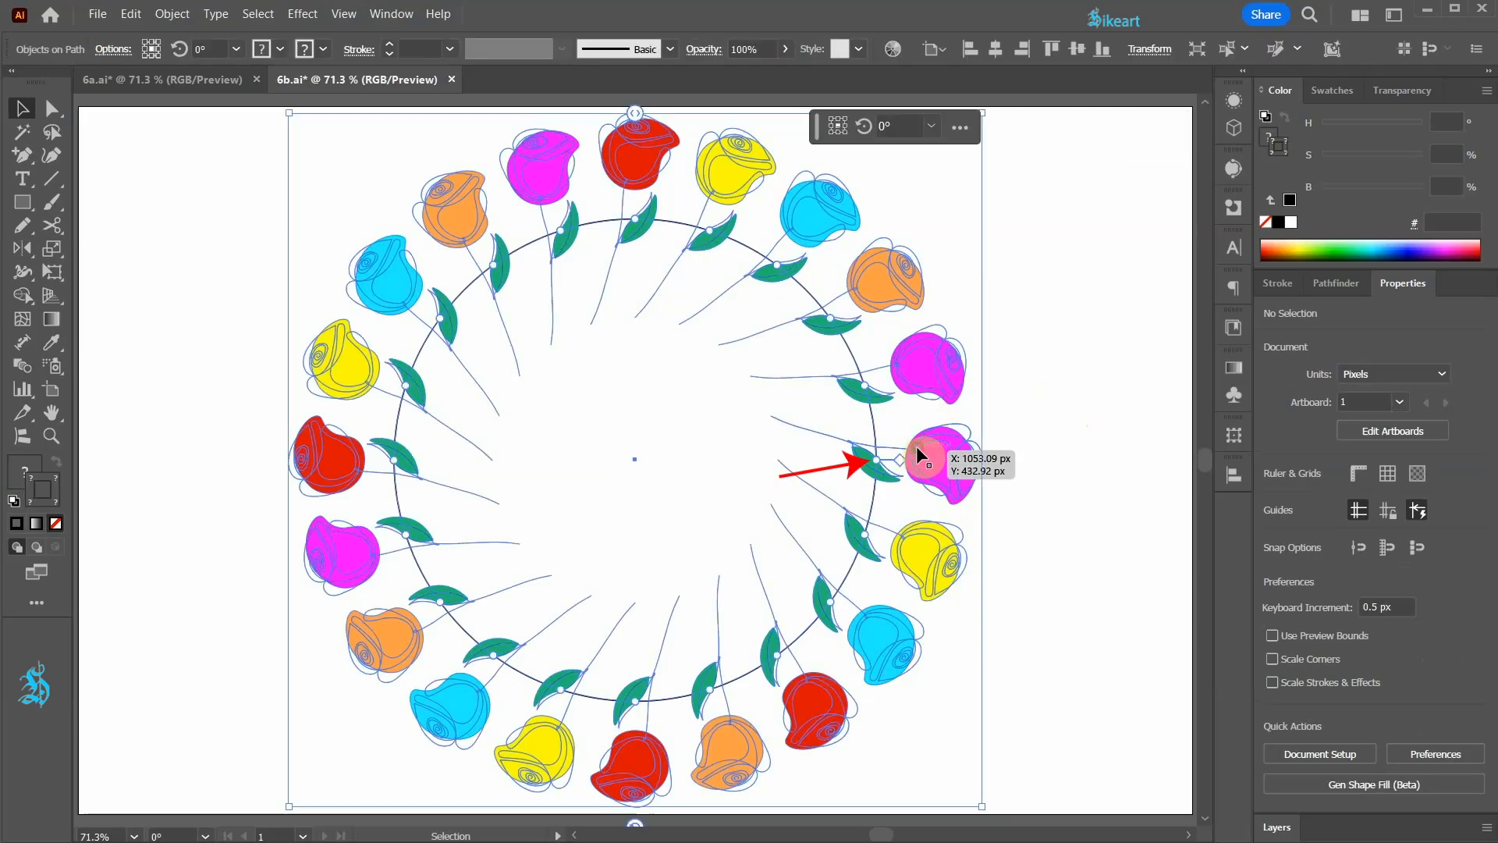
{"action": "left_click", "coordinate": [879, 462]}
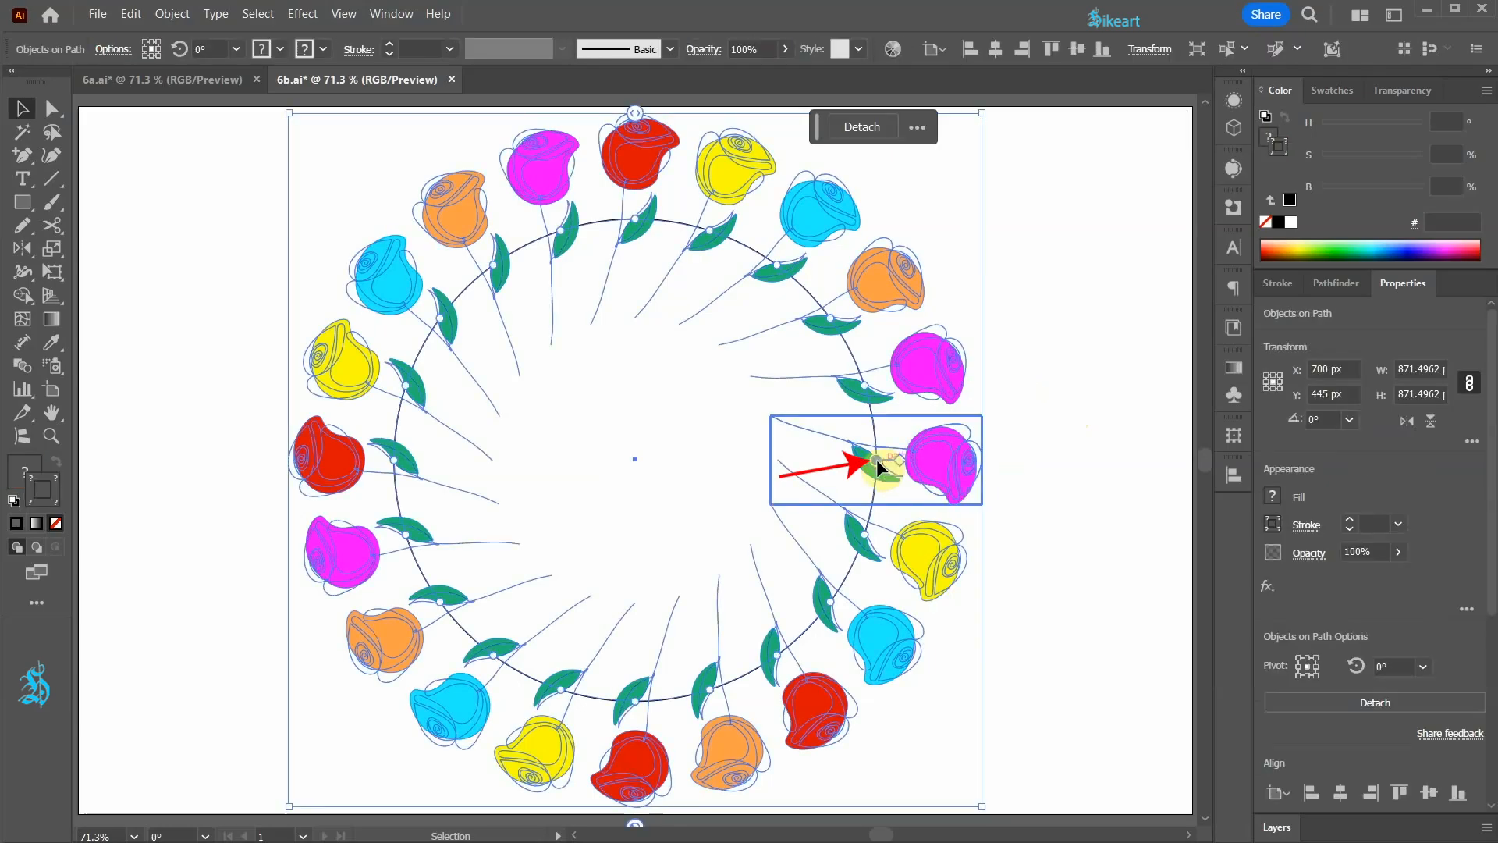
{"action": "left_click", "coordinate": [862, 125]}
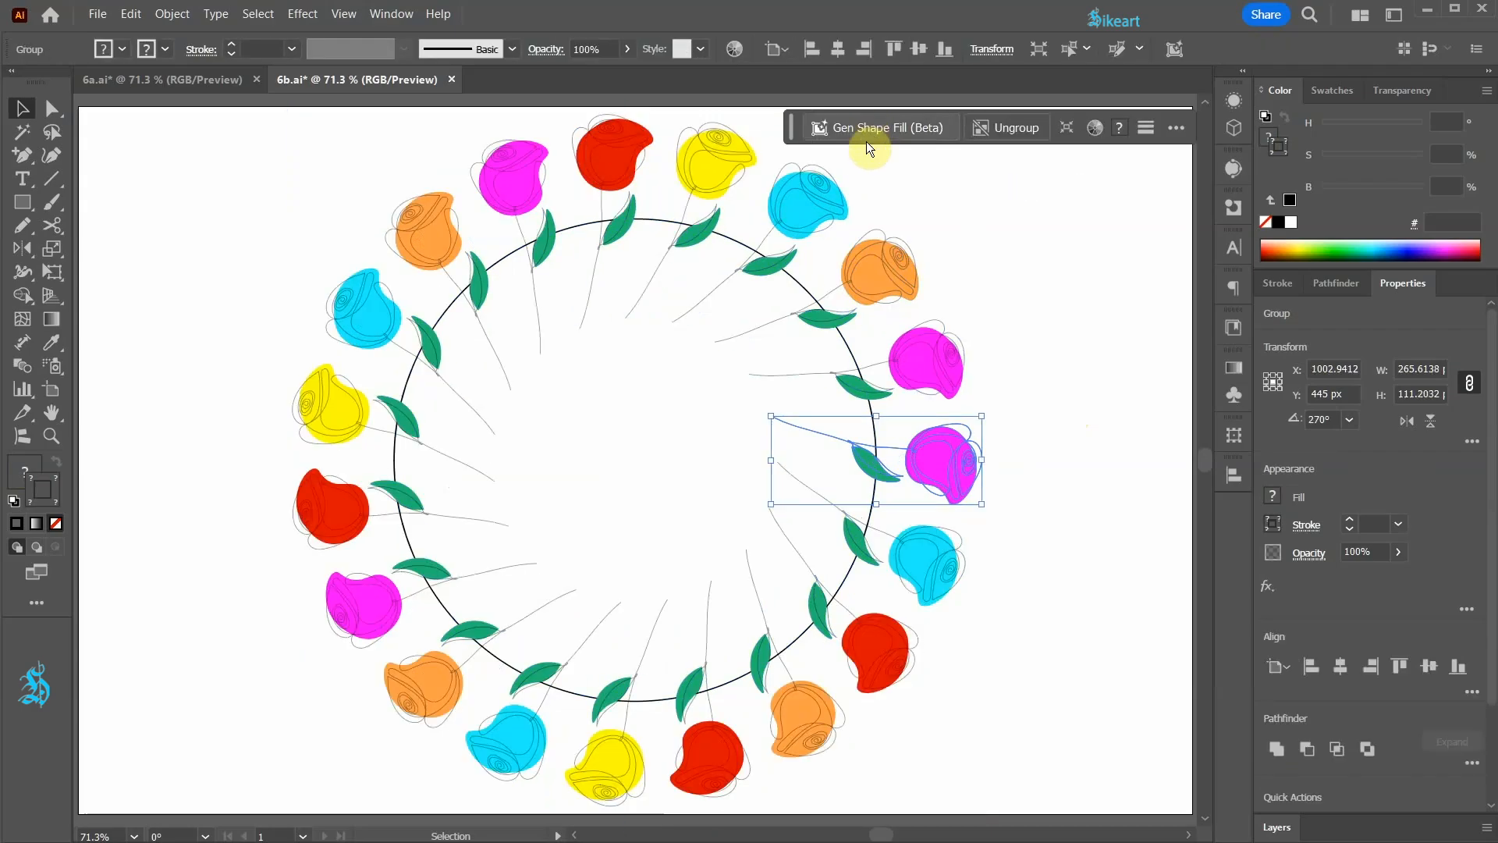
{"action": "left_click_drag", "start_coordinate": [944, 462], "coordinate": [1108, 225]}
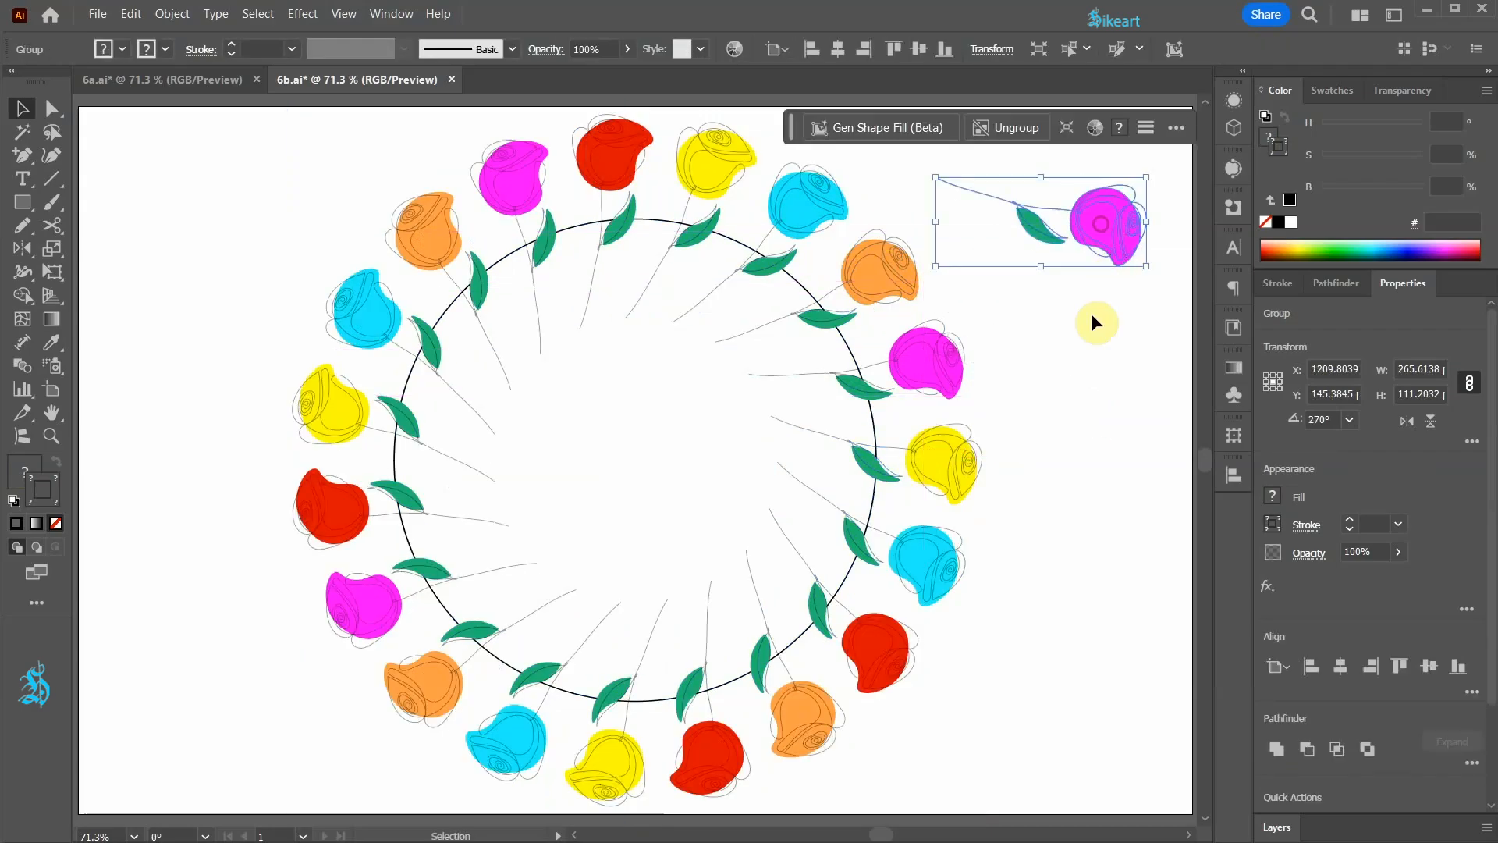
{"action": "key", "text": "Delete"}
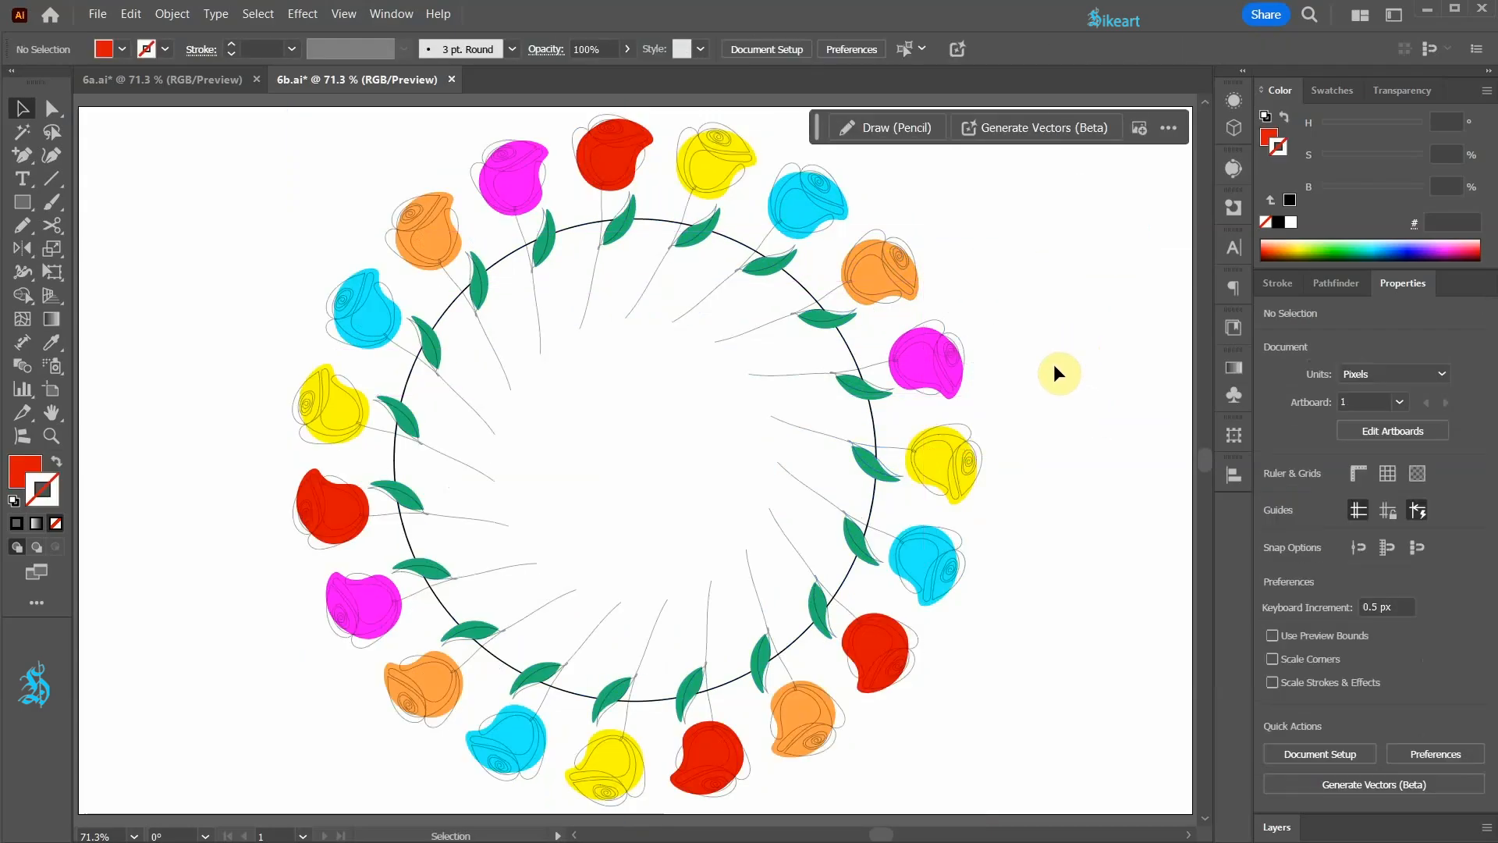
Step: Isolate the objects-on-path group, set the circle path's stroke to none, and exit isolation mode
{"action": "left_click", "coordinate": [851, 353]}
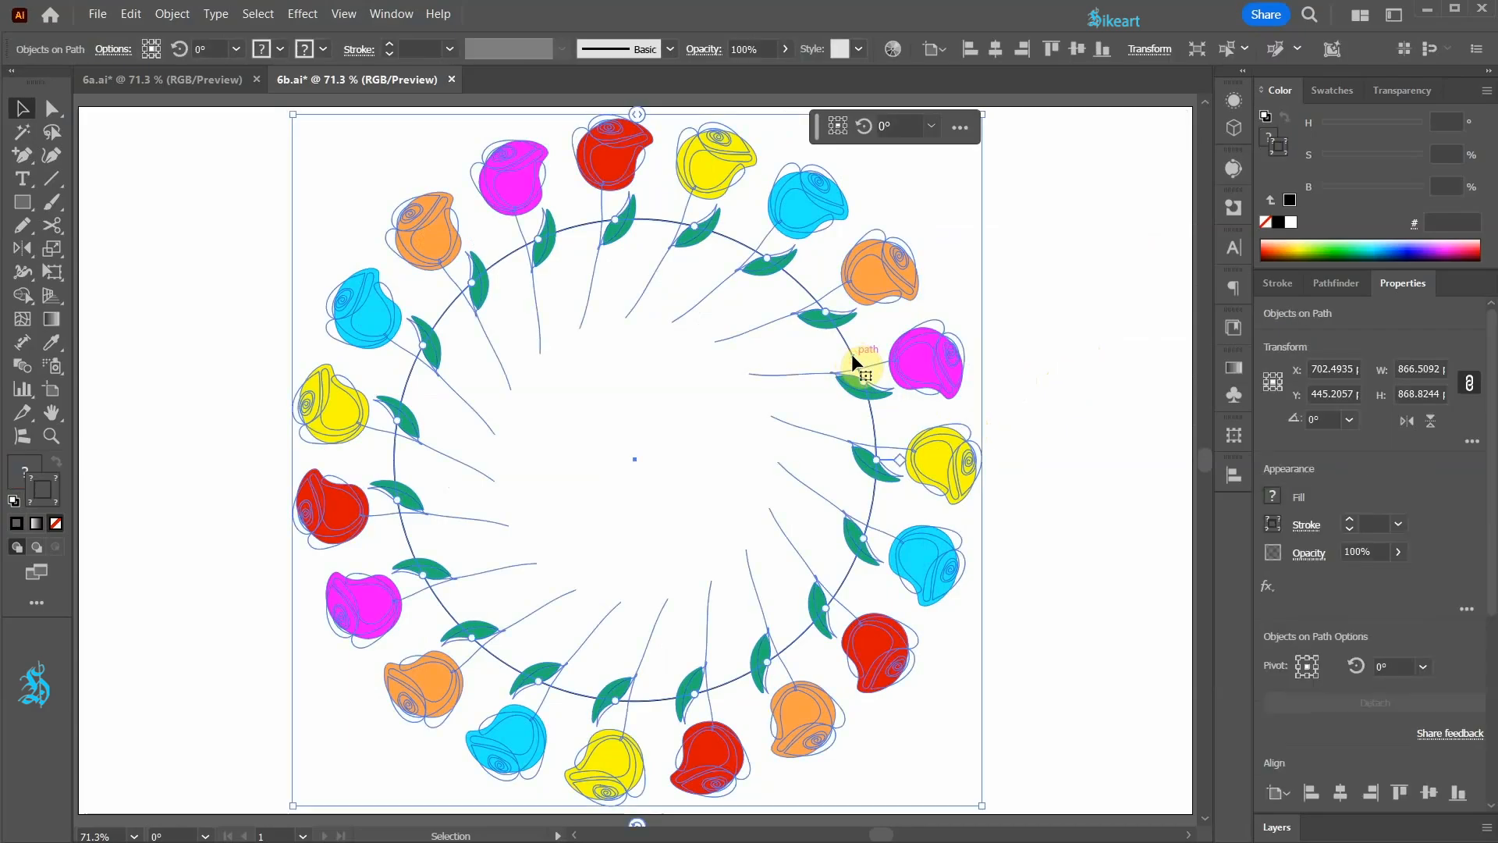
{"action": "double_click", "coordinate": [851, 356]}
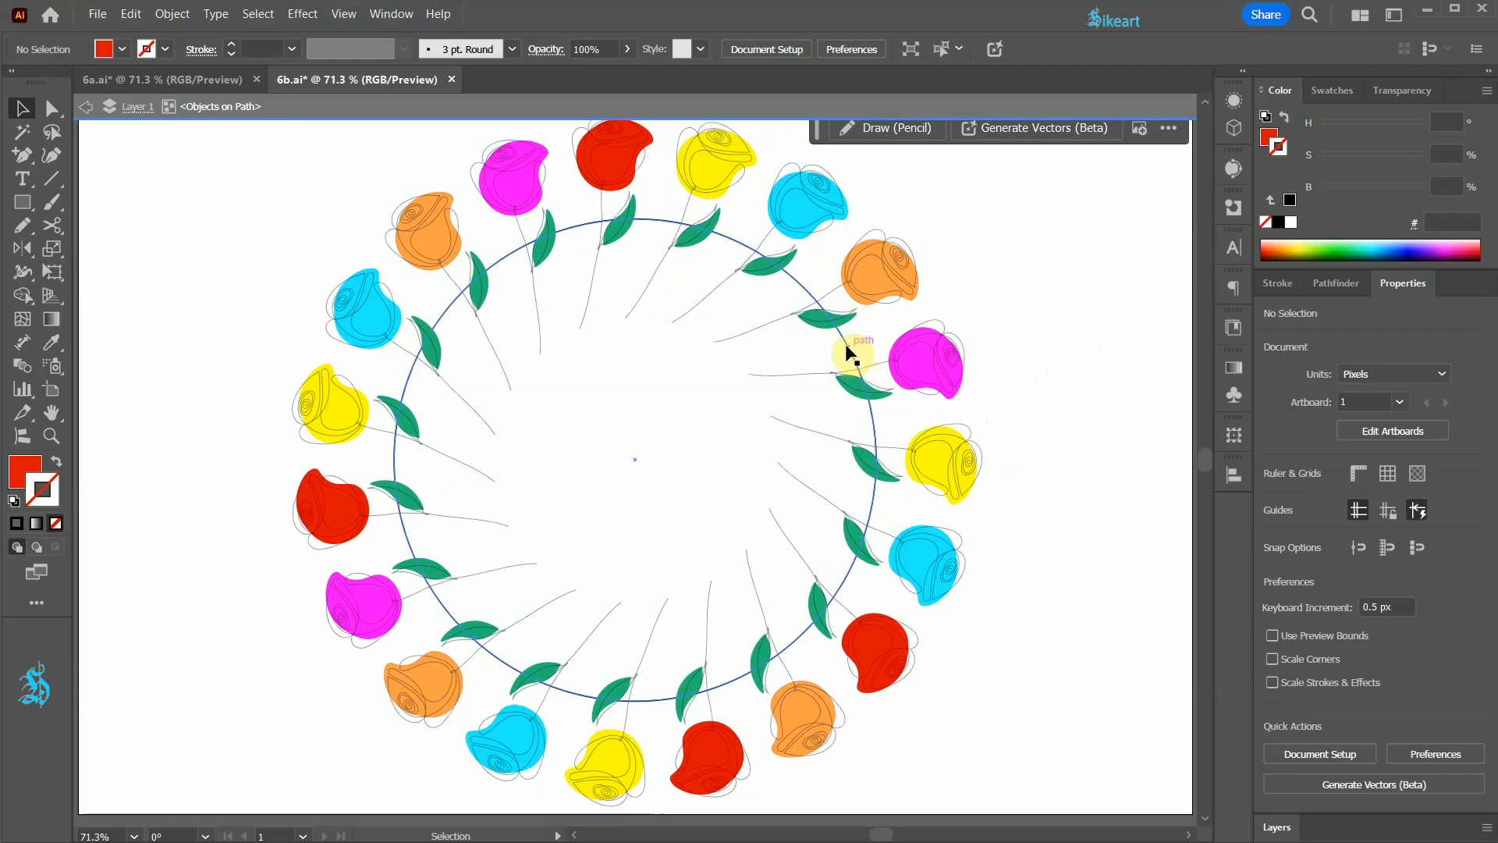
{"action": "left_click", "coordinate": [849, 357]}
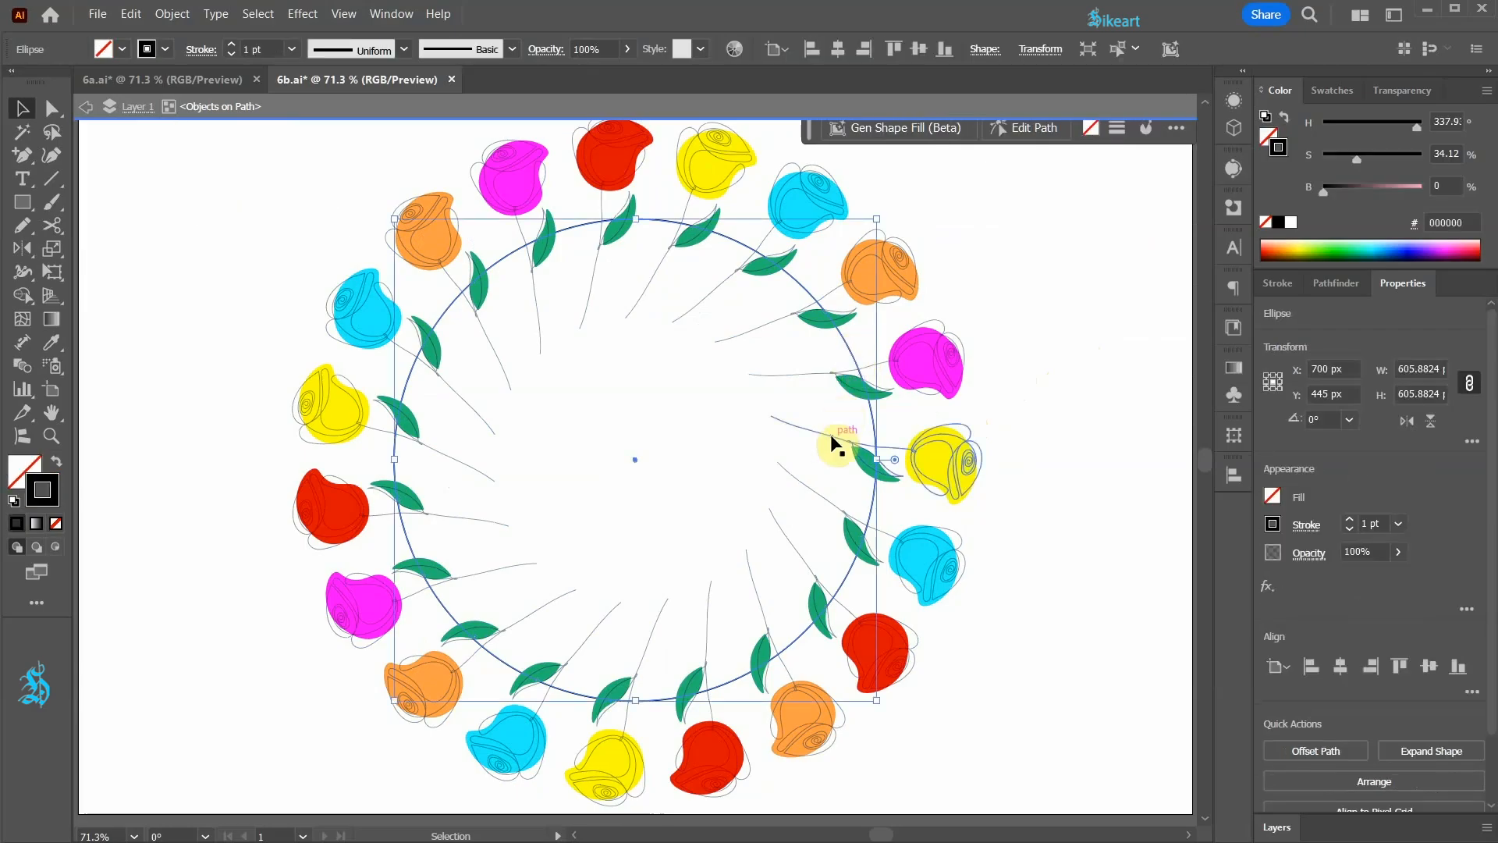
{"action": "left_click", "coordinate": [56, 523]}
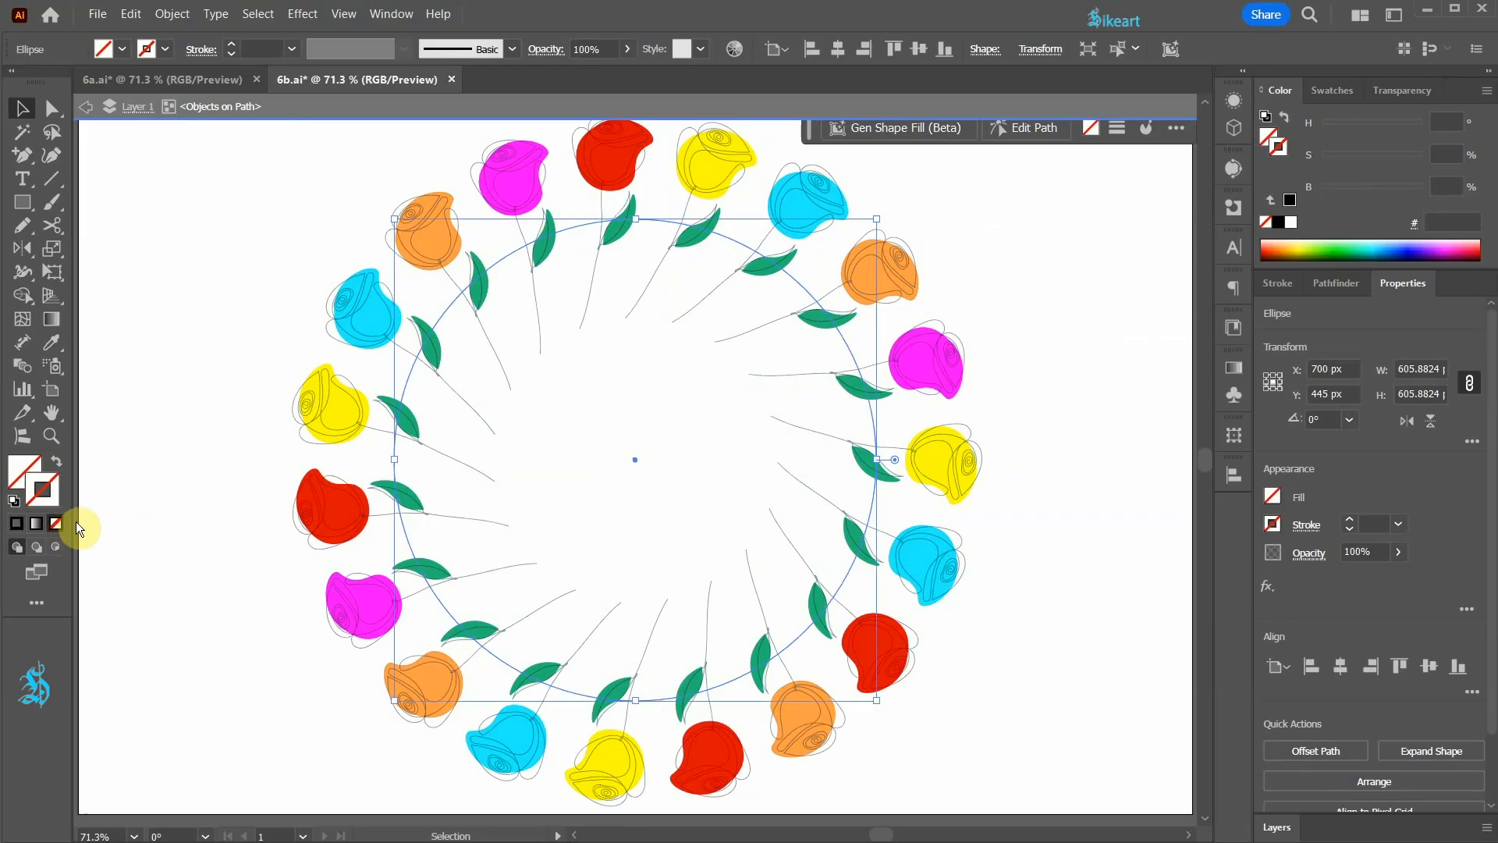
{"action": "left_click", "coordinate": [999, 350]}
{"action": "double_click", "coordinate": [984, 273]}
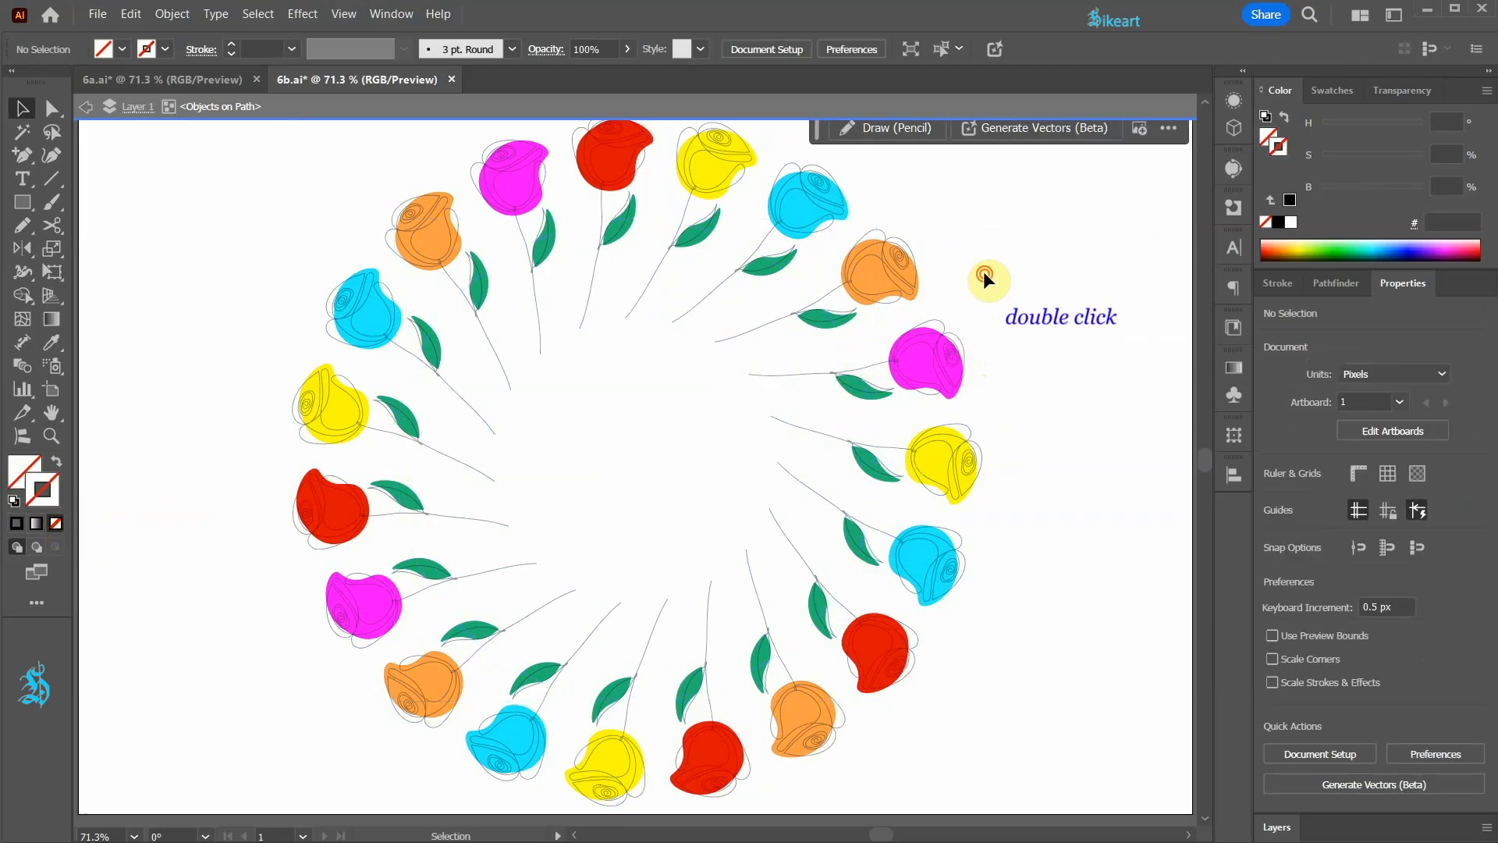
Step: Rotate all roses on the circle about their pivots to -55° in the Objects on Path options and deselect the wreath
{"action": "left_click", "coordinate": [800, 306]}
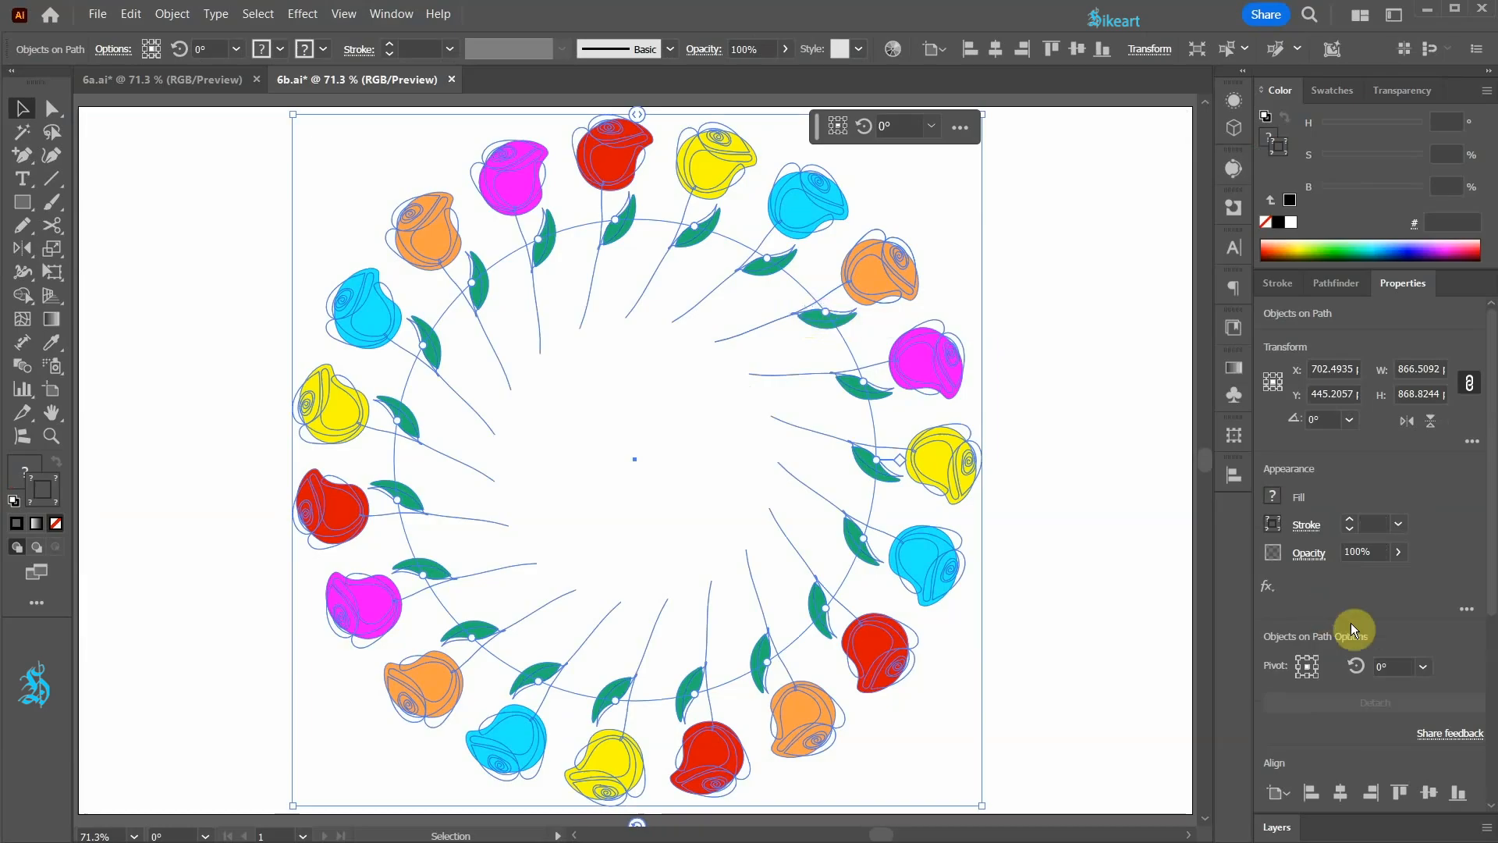
{"action": "left_click", "coordinate": [1392, 665]}
{"action": "type", "text": "-30"}
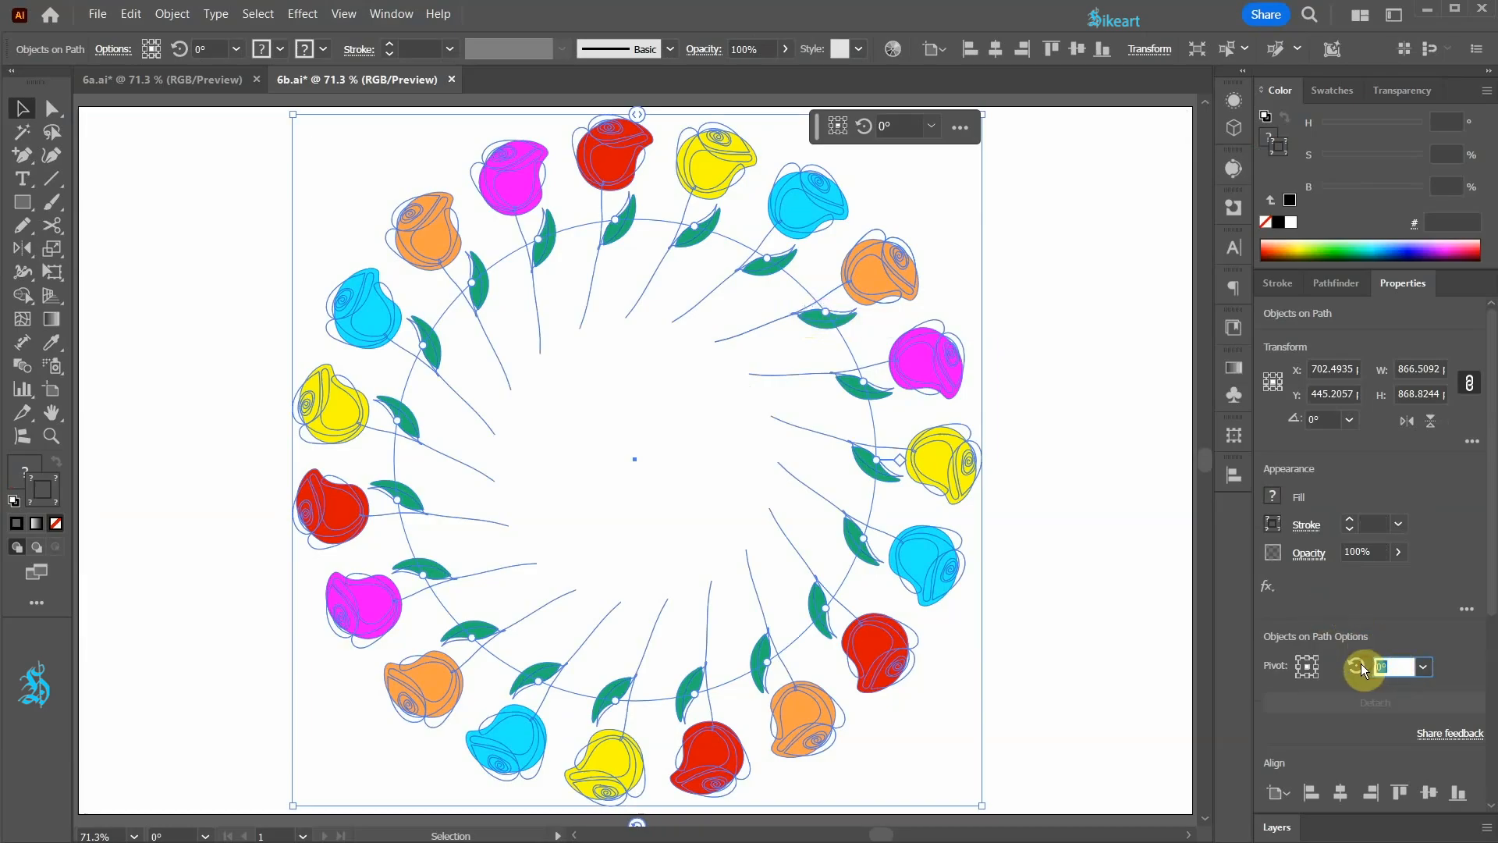
{"action": "key", "text": "Return"}
{"action": "key", "text": "Down"}
{"action": "key", "text": "Down"}
{"action": "key", "text": "Down"}
{"action": "key", "text": "Down"}
{"action": "key", "text": "Down"}
{"action": "key", "text": "Down"}
{"action": "key", "text": "Down"}
{"action": "key", "text": "Down"}
{"action": "key", "text": "Down"}
{"action": "key", "text": "Down"}
{"action": "key", "text": "Down"}
{"action": "key", "text": "Down"}
{"action": "key", "text": "Down"}
{"action": "key", "text": "Down"}
{"action": "key", "text": "Down"}
{"action": "key", "text": "Down"}
{"action": "key", "text": "Down"}
{"action": "key", "text": "Down"}
{"action": "key", "text": "Down"}
{"action": "key", "text": "Down"}
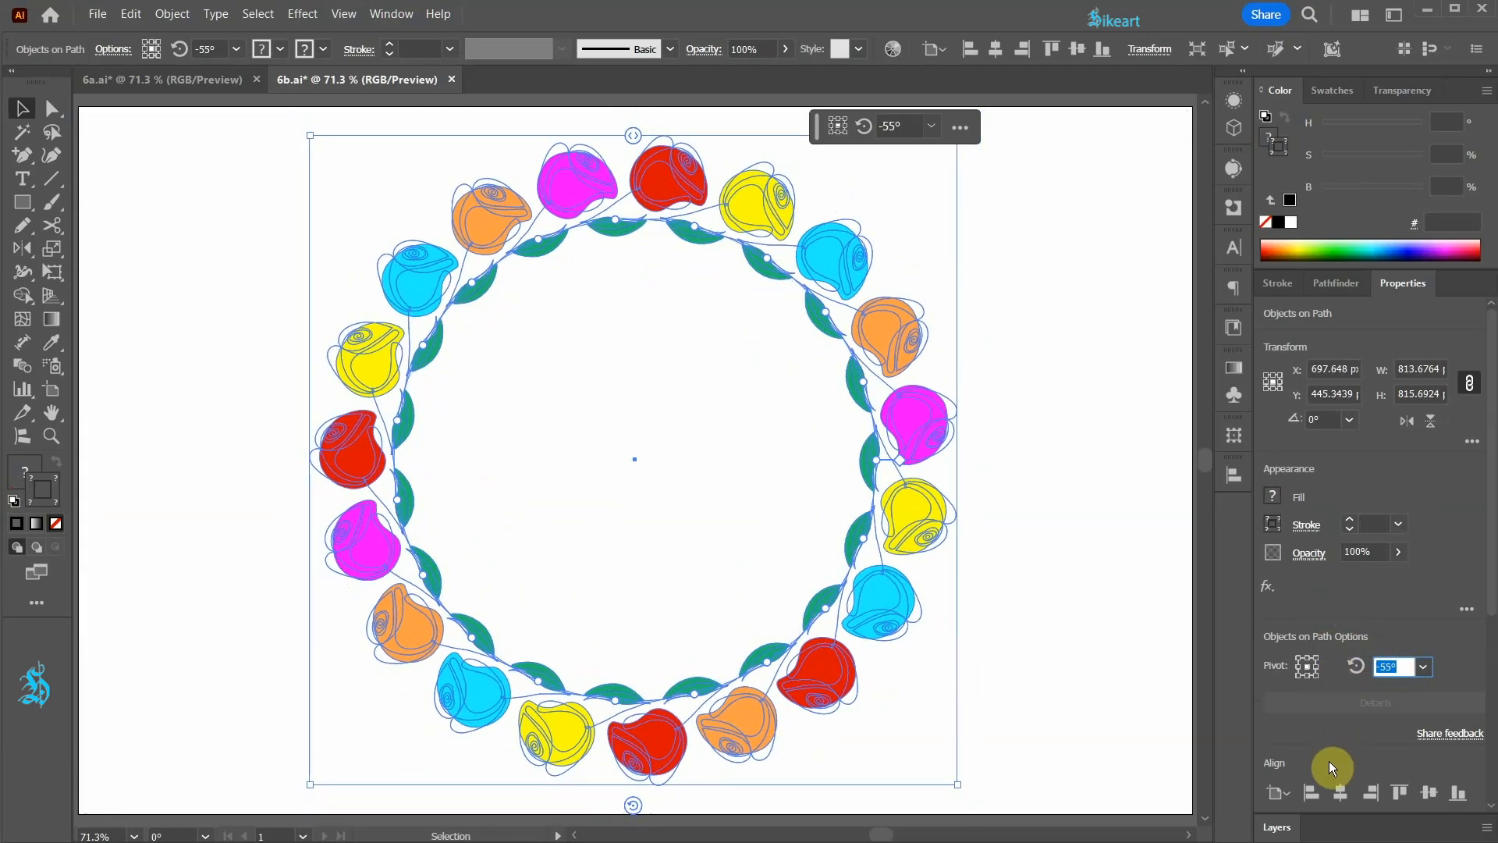
{"action": "left_click", "coordinate": [1135, 568]}
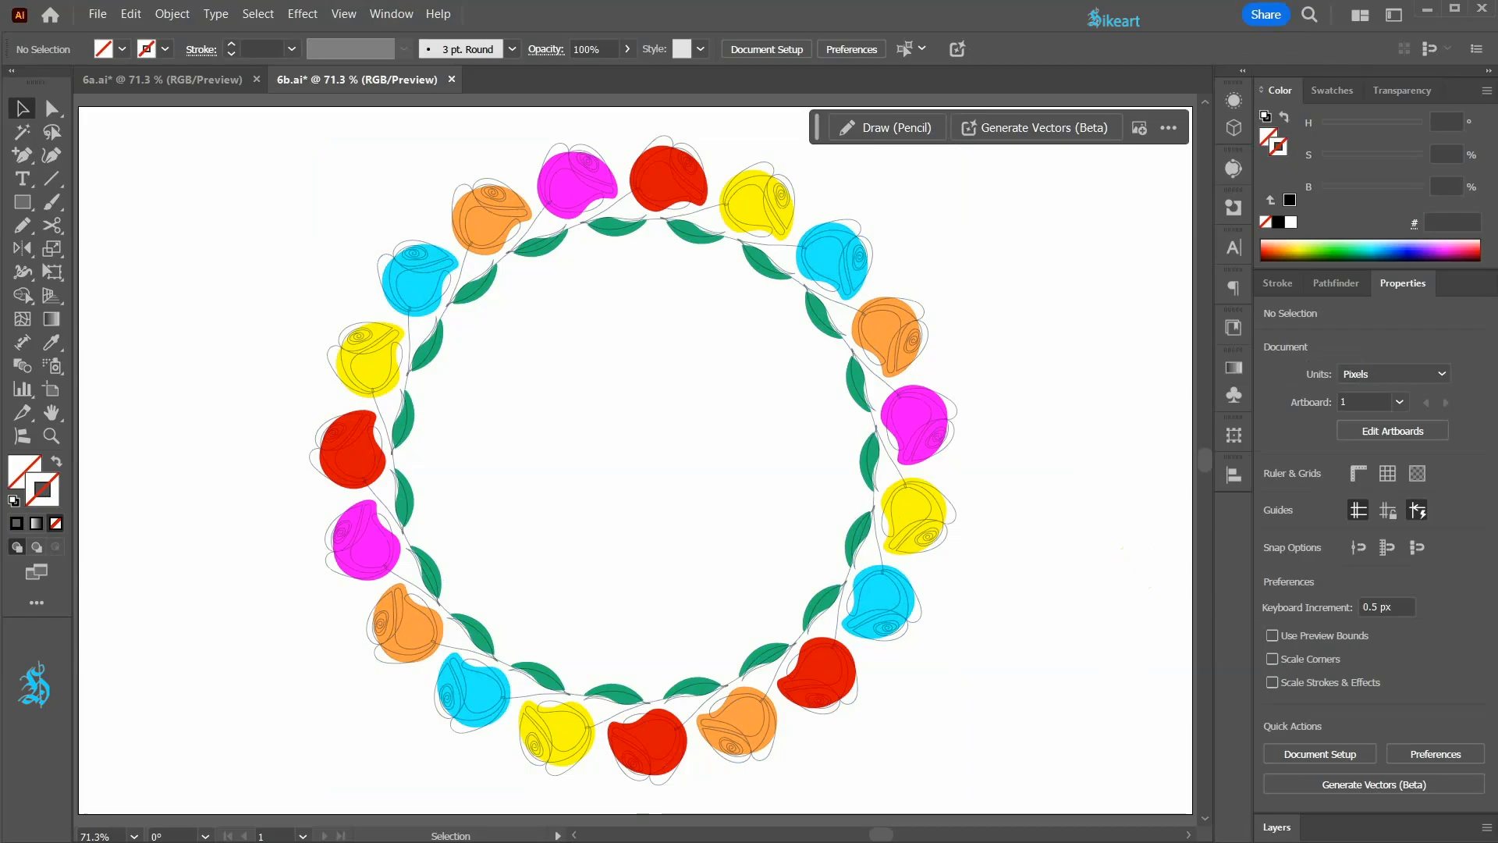